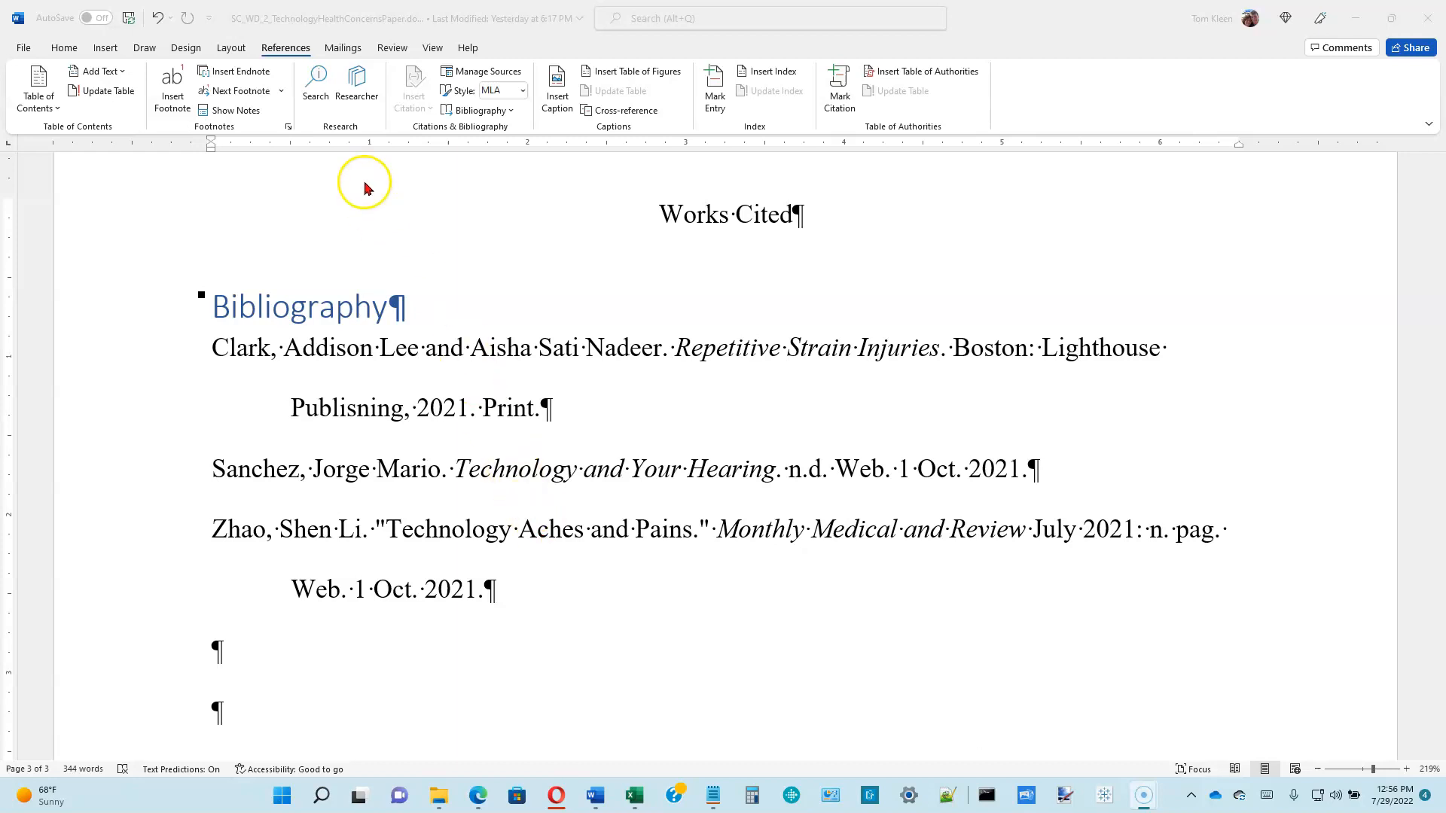
# Change the periodical title of the "Technology Aches and Pains" source to "Monthly Medical Review", updating both the master and current lists
pyautogui.click(278, 49)
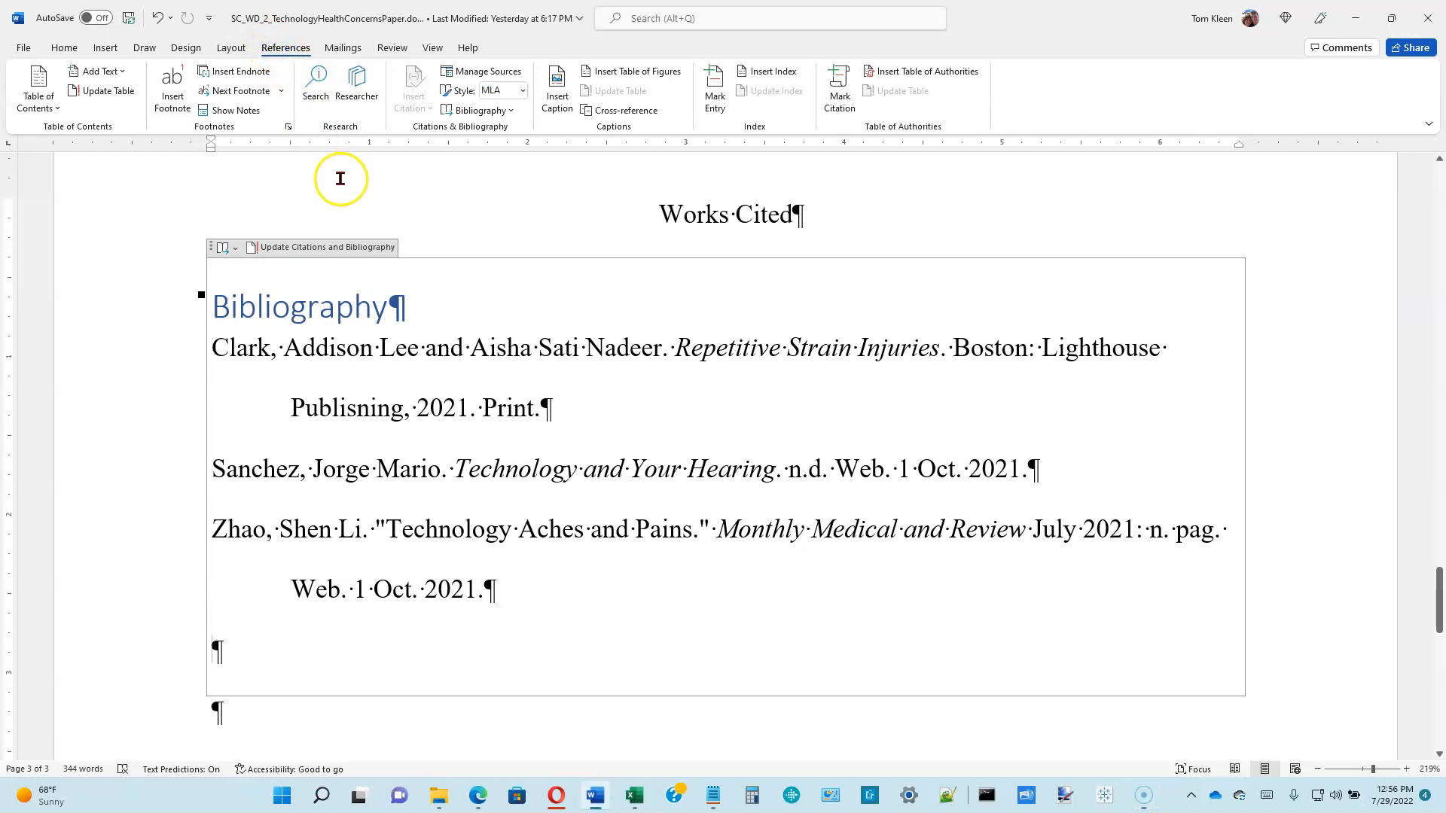
pyautogui.click(474, 75)
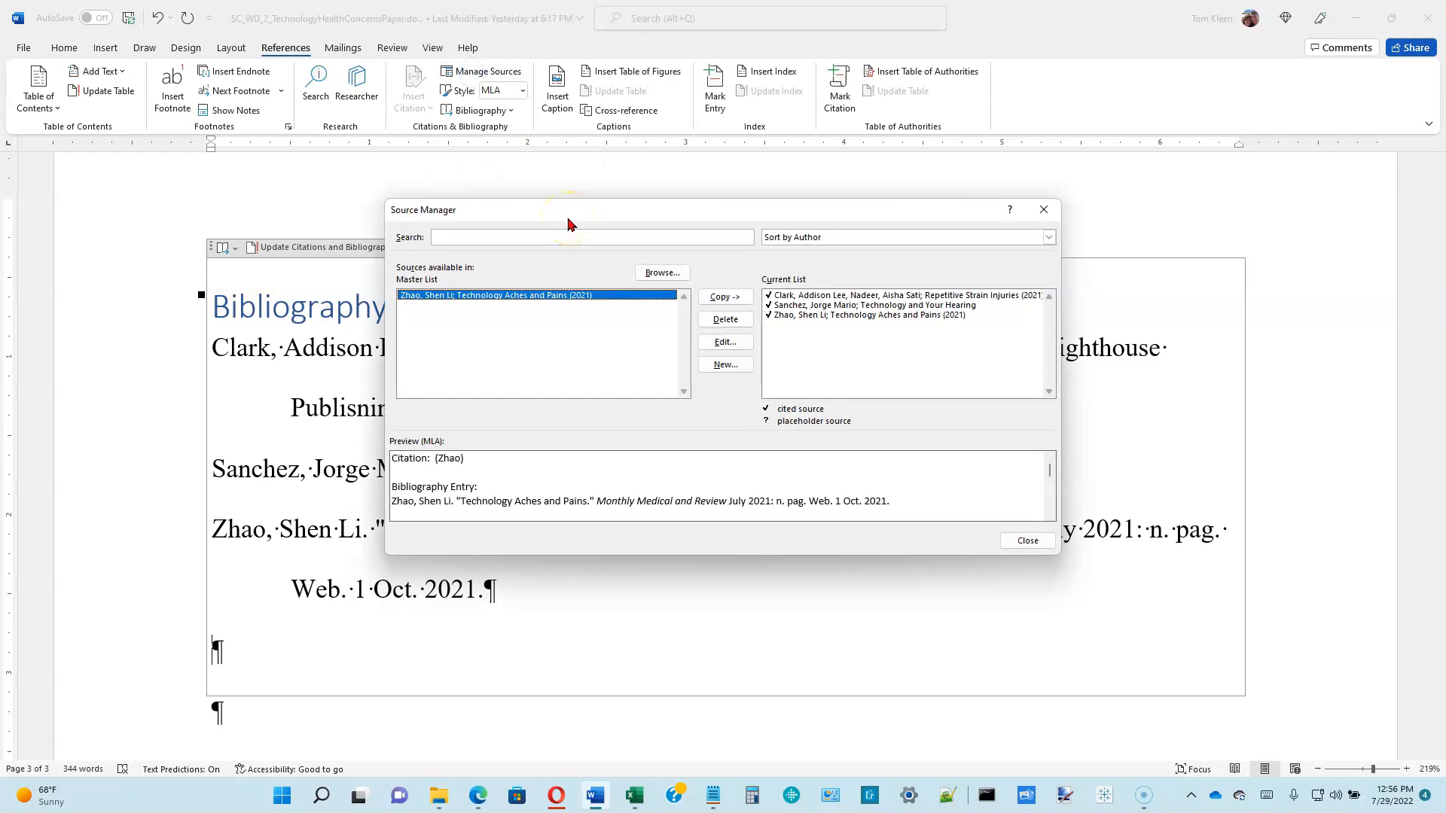
pyautogui.click(791, 316)
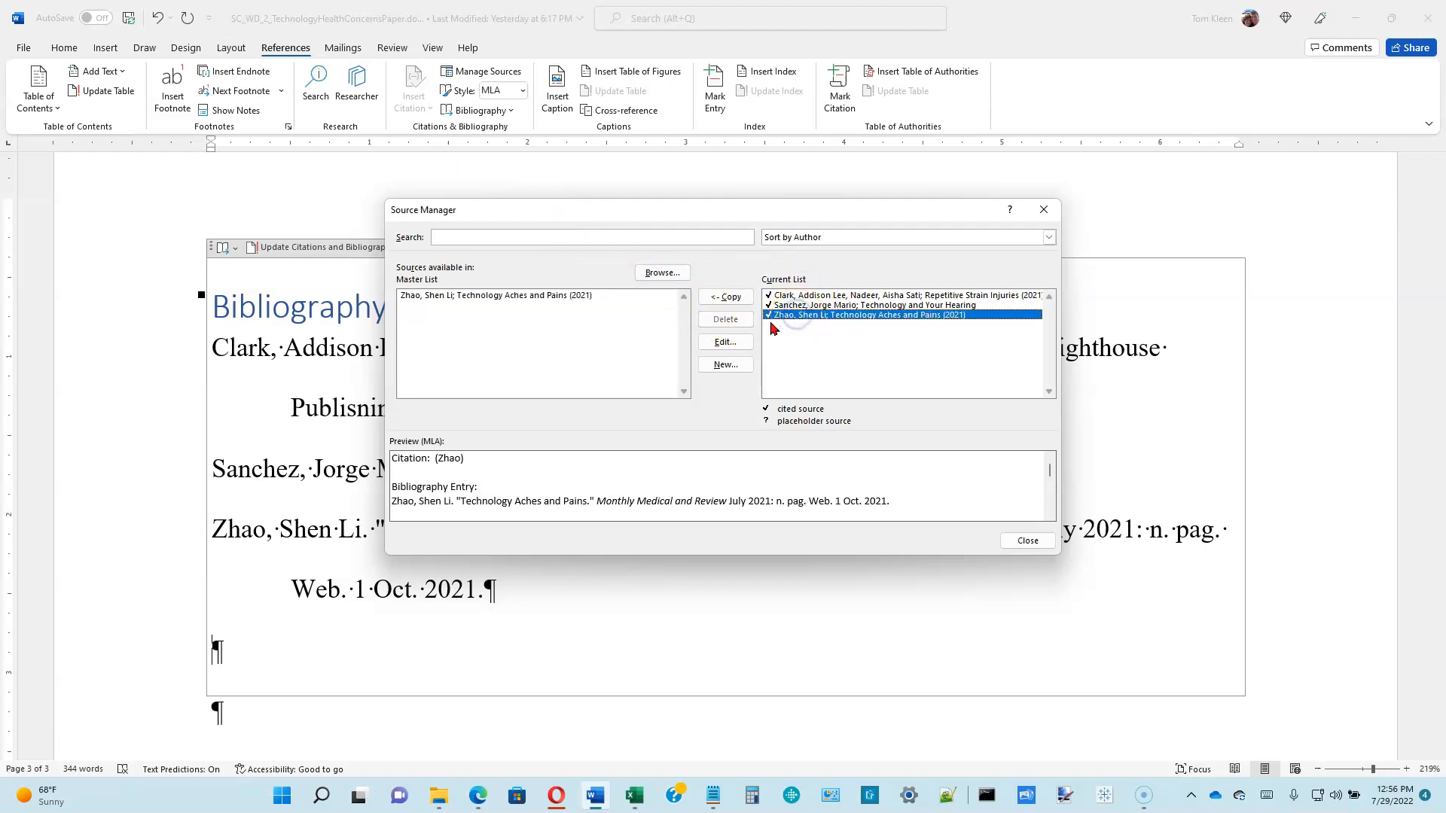
pyautogui.click(725, 342)
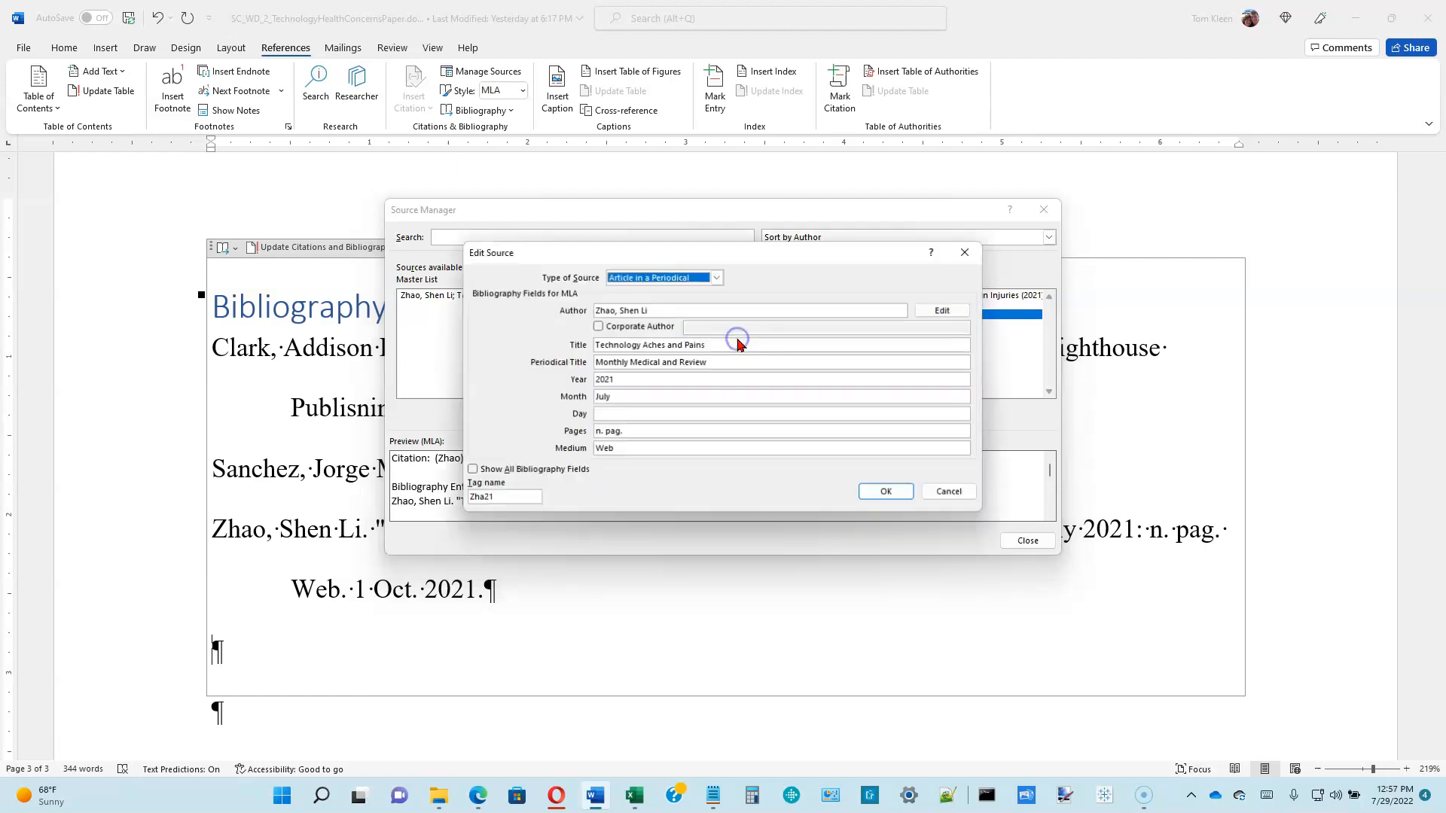
pyautogui.click(681, 364)
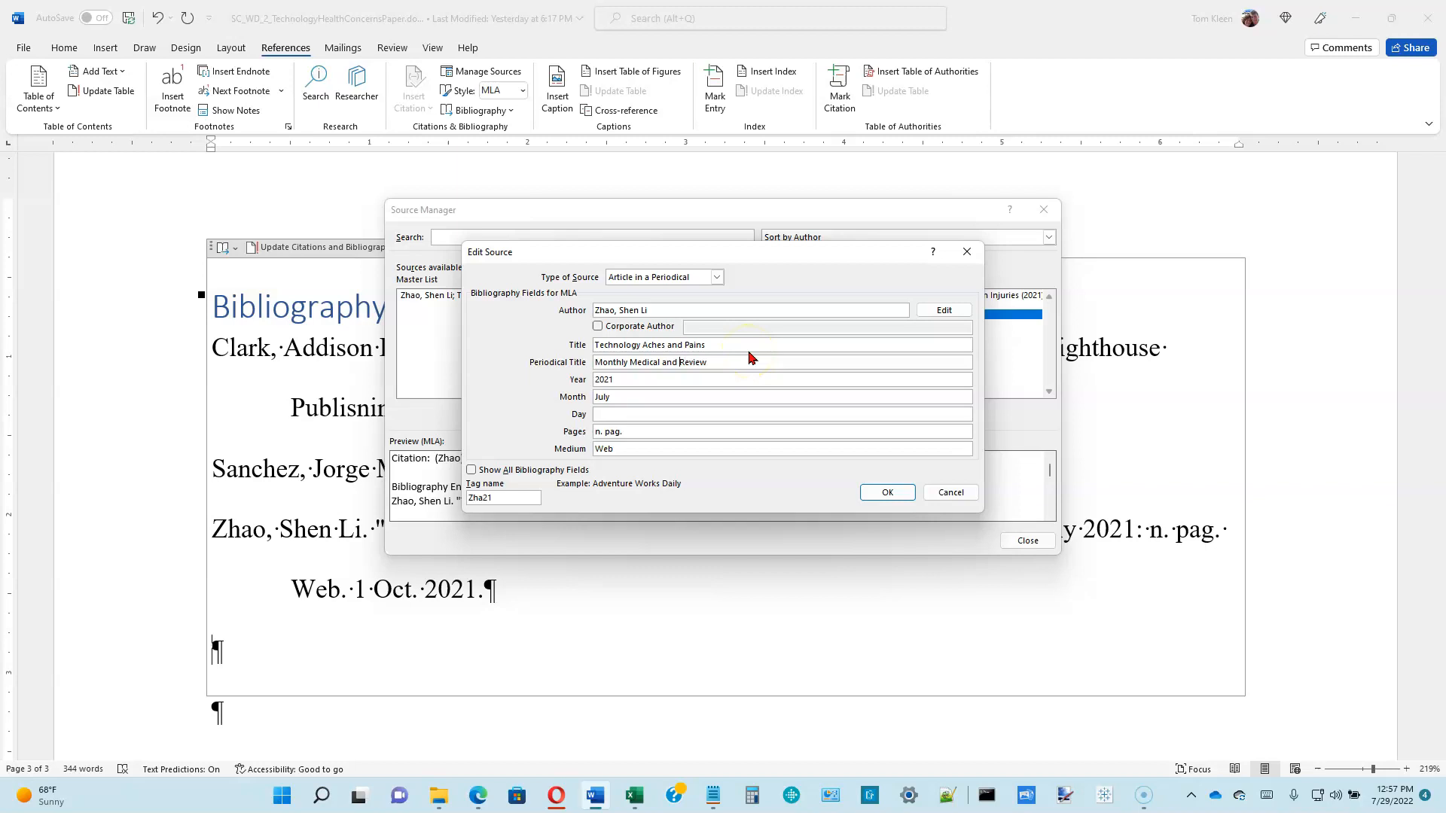
pyautogui.press('BackSpace')
pyautogui.press('BackSpace')
pyautogui.press('BackSpace')
pyautogui.press('BackSpace')
pyautogui.press('BackSpace')
pyautogui.click(887, 492)
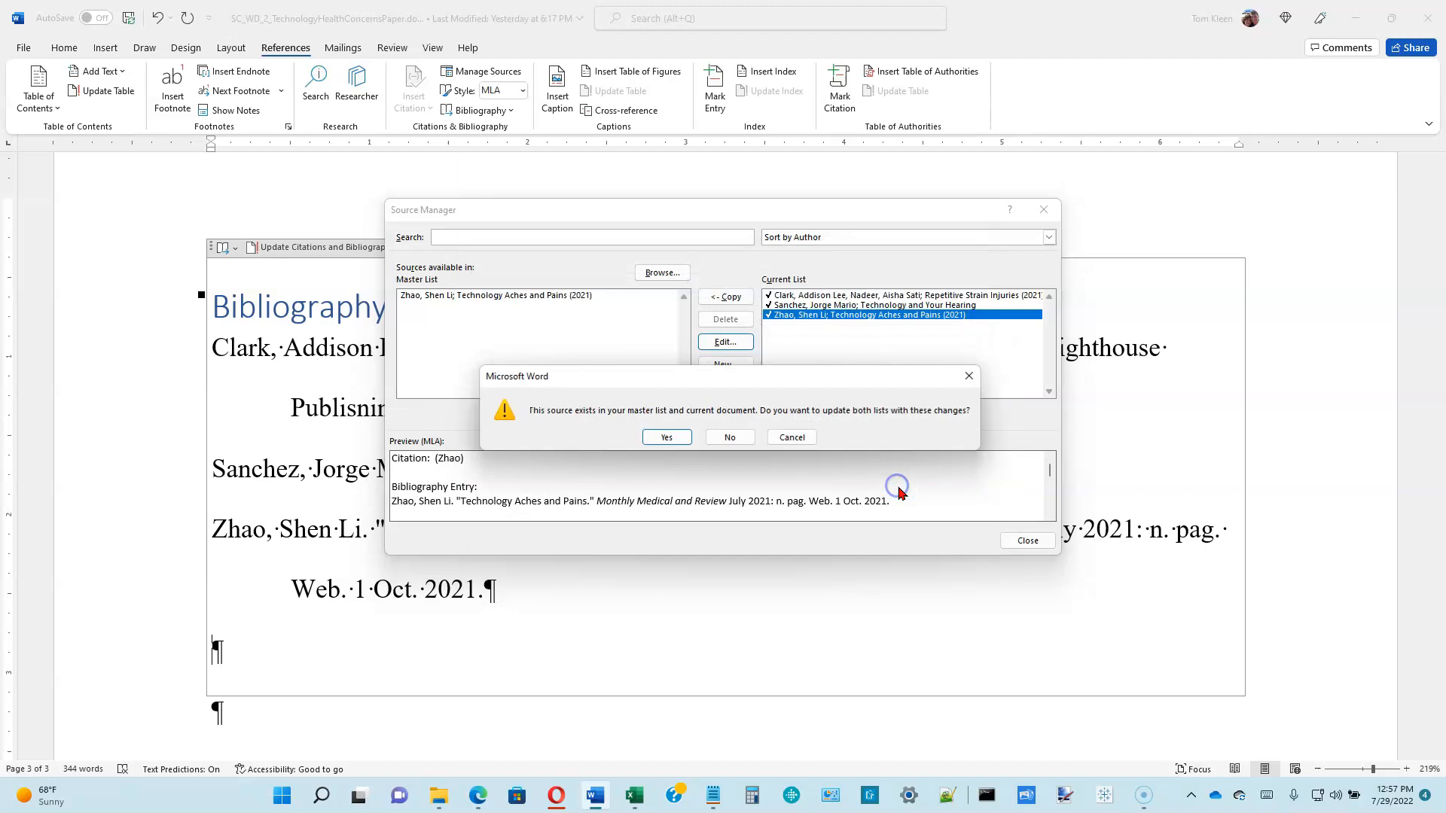
pyautogui.click(667, 438)
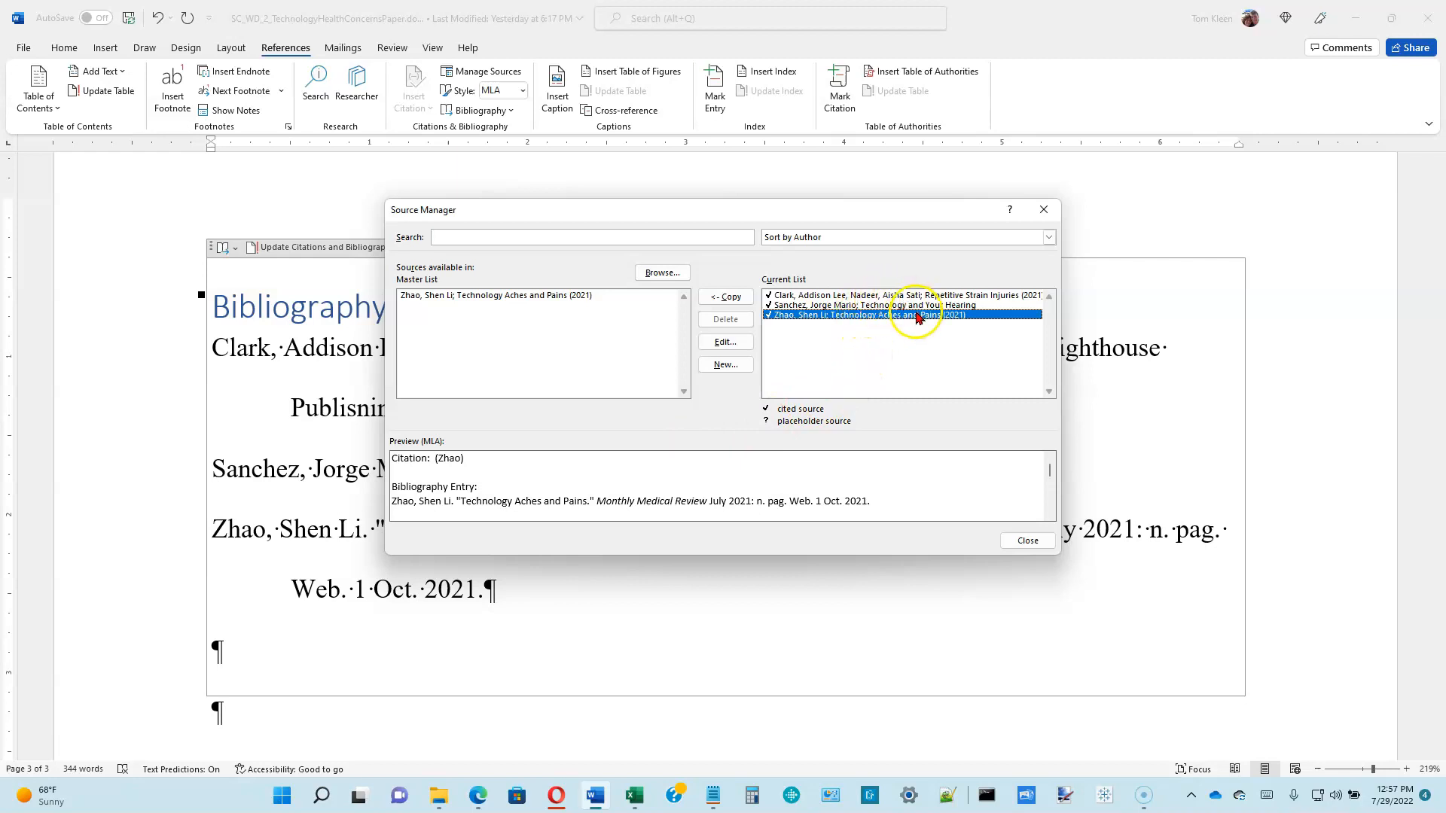
# Correct the publisher of the "Repetitive Strain Injuries" book source to "Lighthouse Publishing" and close the source manager
pyautogui.click(876, 296)
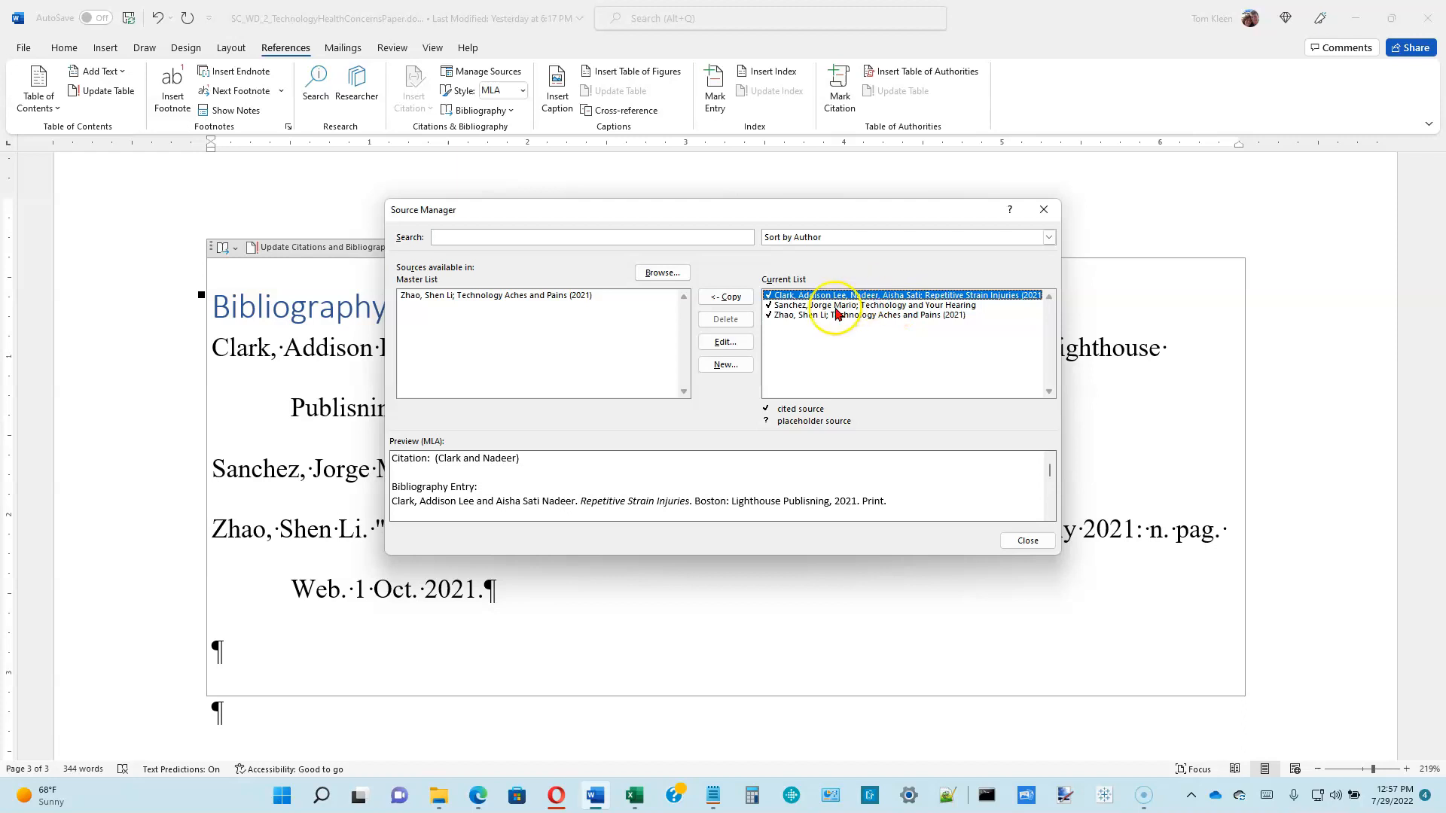
pyautogui.click(725, 342)
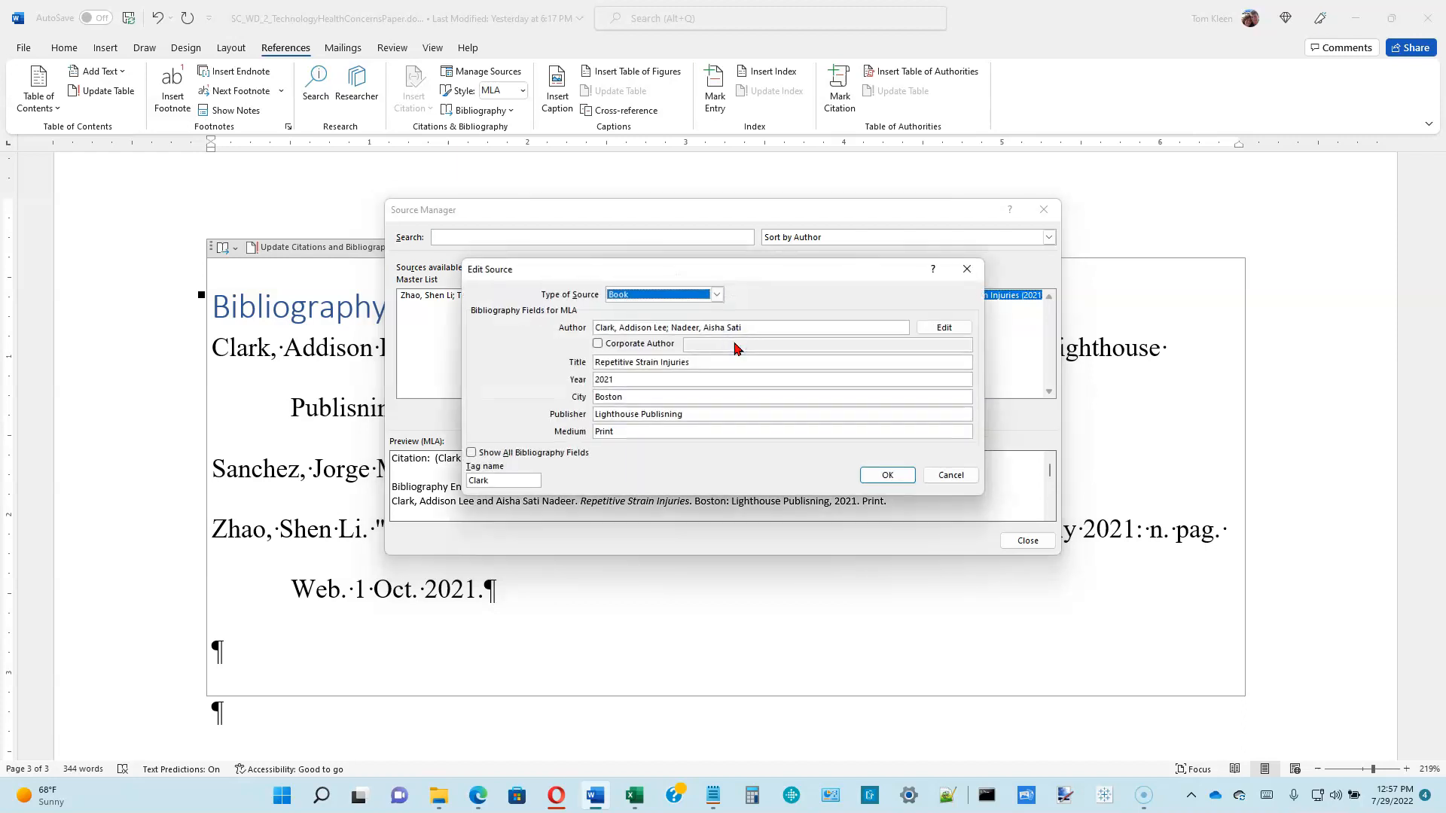
pyautogui.click(690, 414)
pyautogui.click(671, 414)
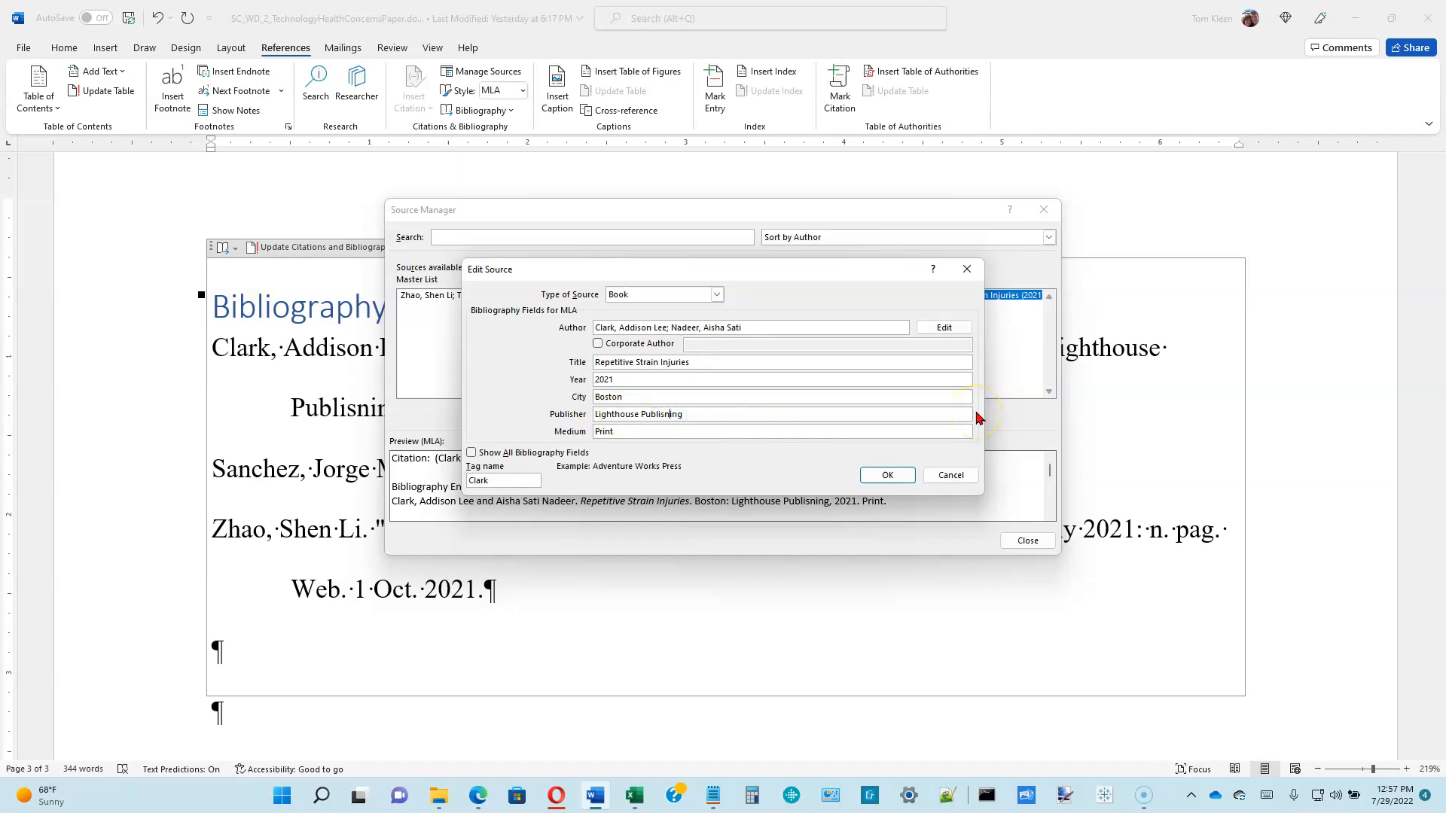
pyautogui.press('Delete')
pyautogui.write('h')
pyautogui.click(896, 475)
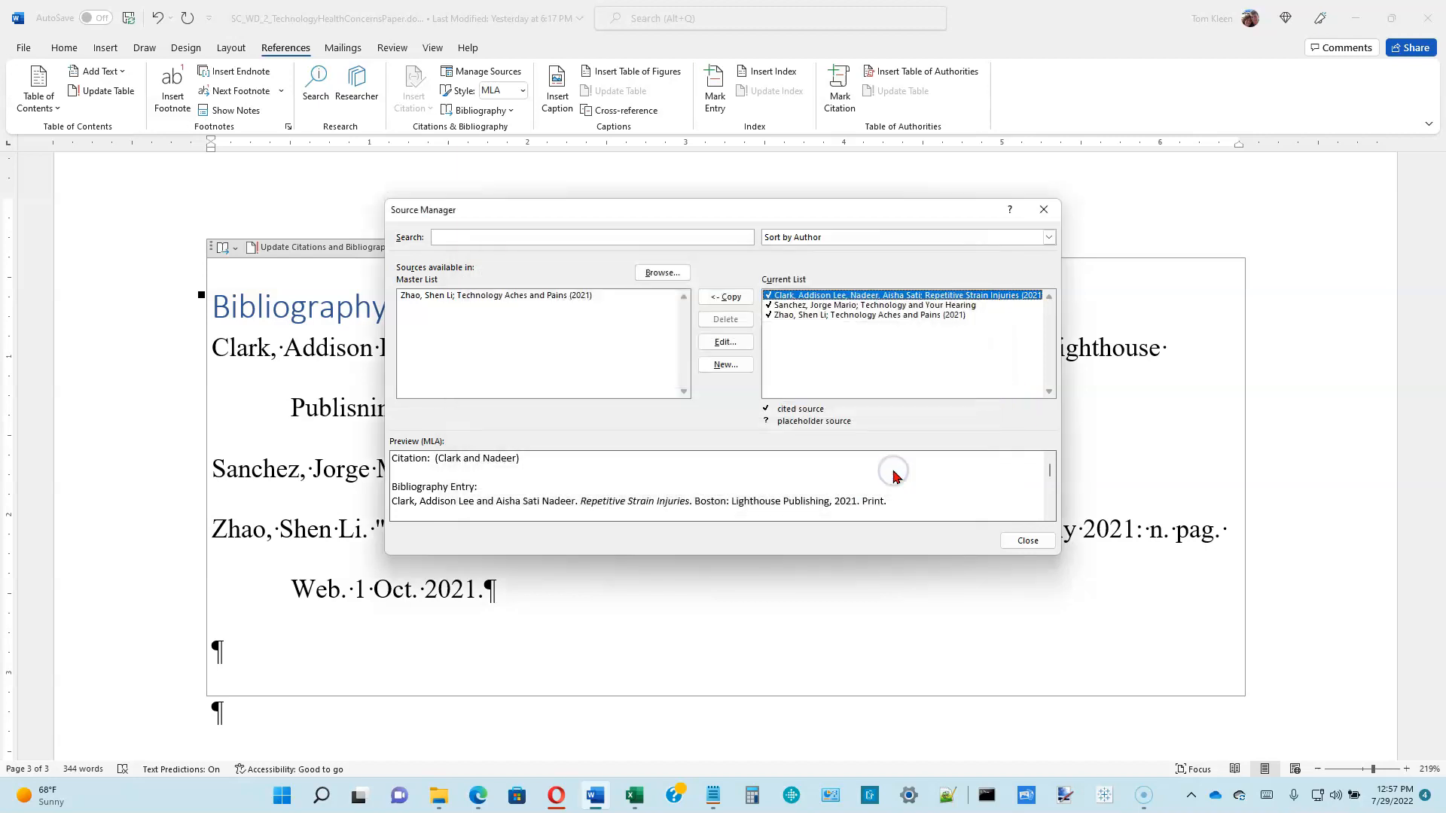
pyautogui.click(1028, 542)
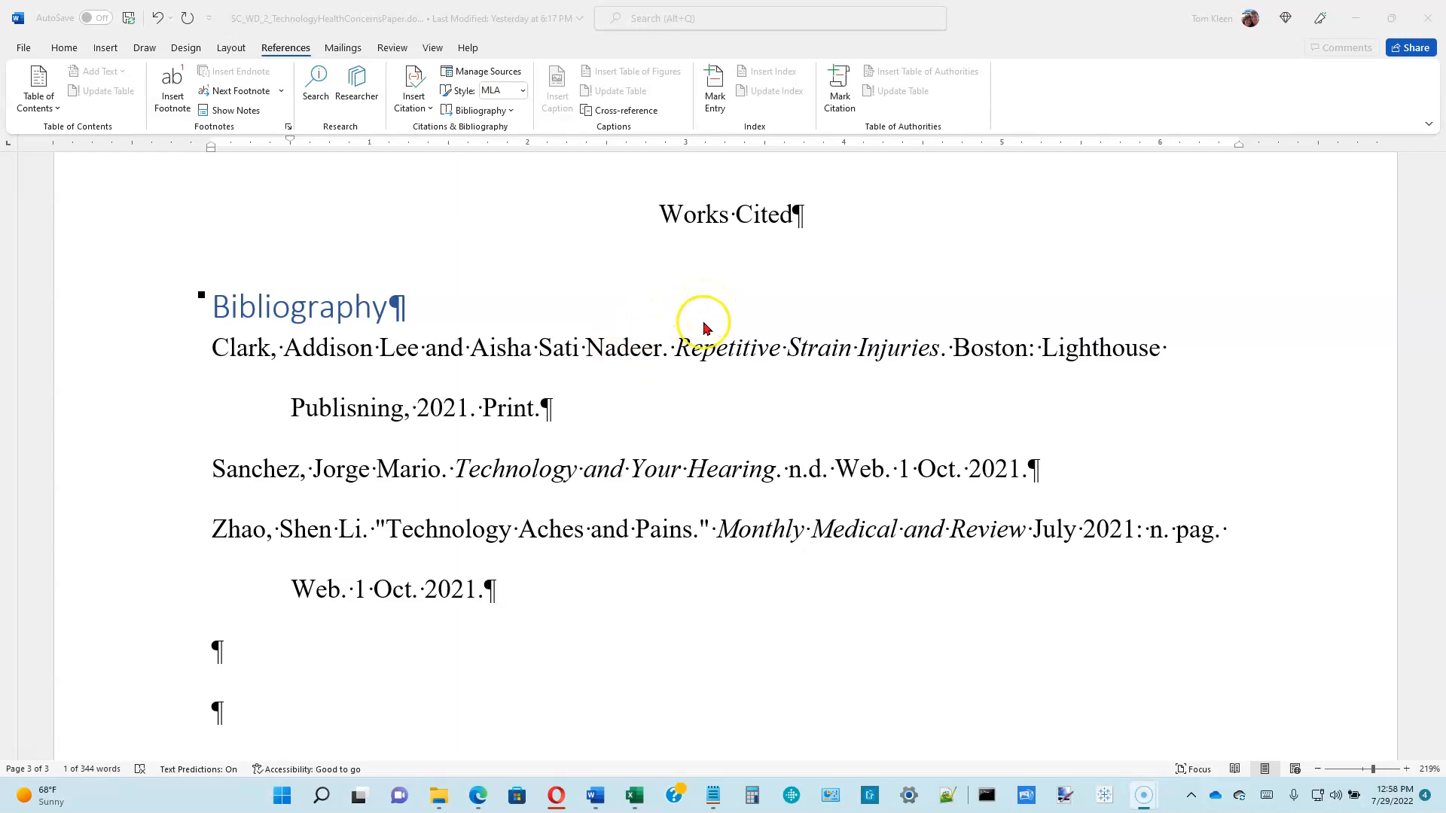
# Update the citations and bibliography on the Works Cited page with the edited source details
pyautogui.click(661, 337)
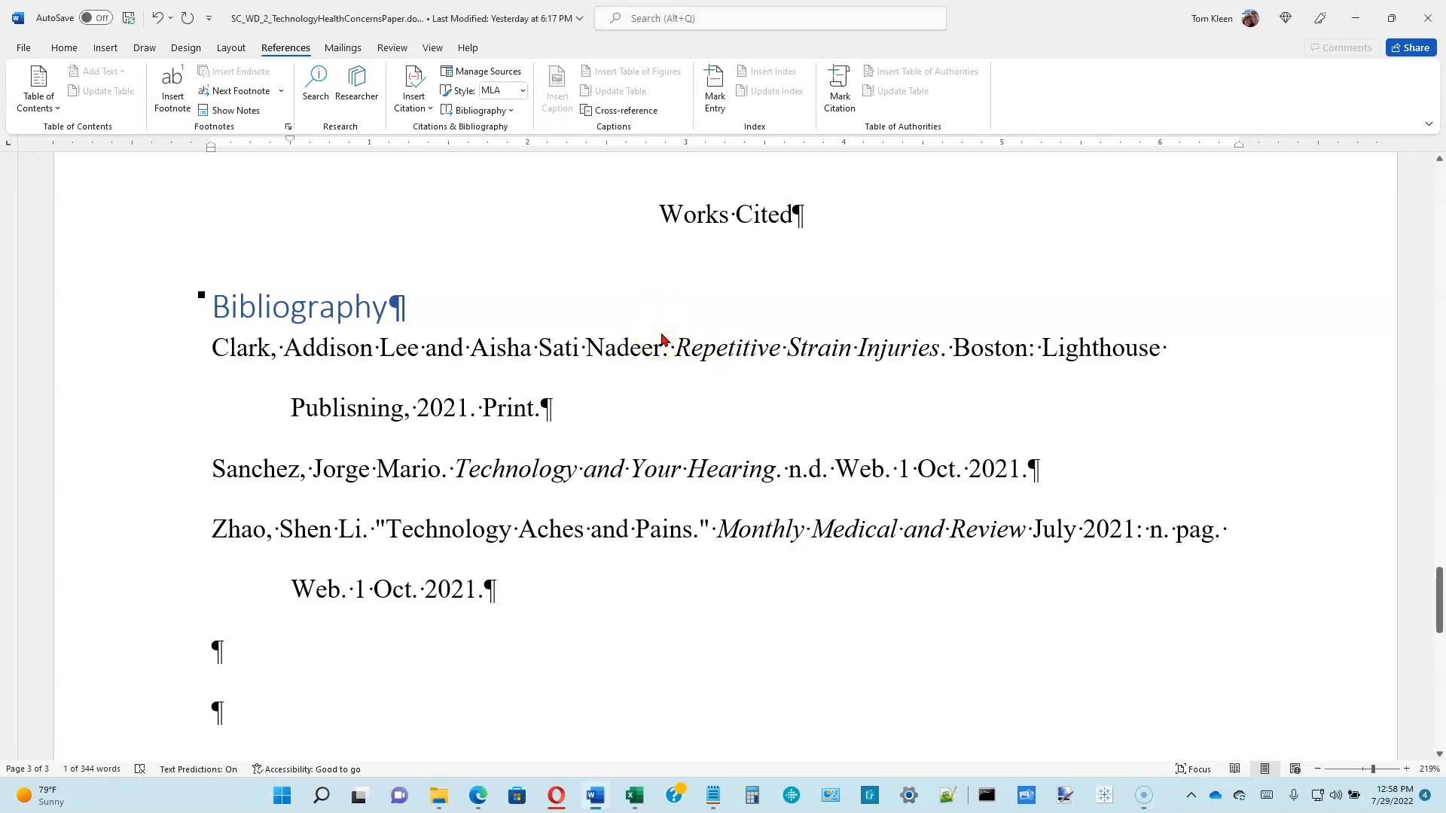
pyautogui.click(661, 335)
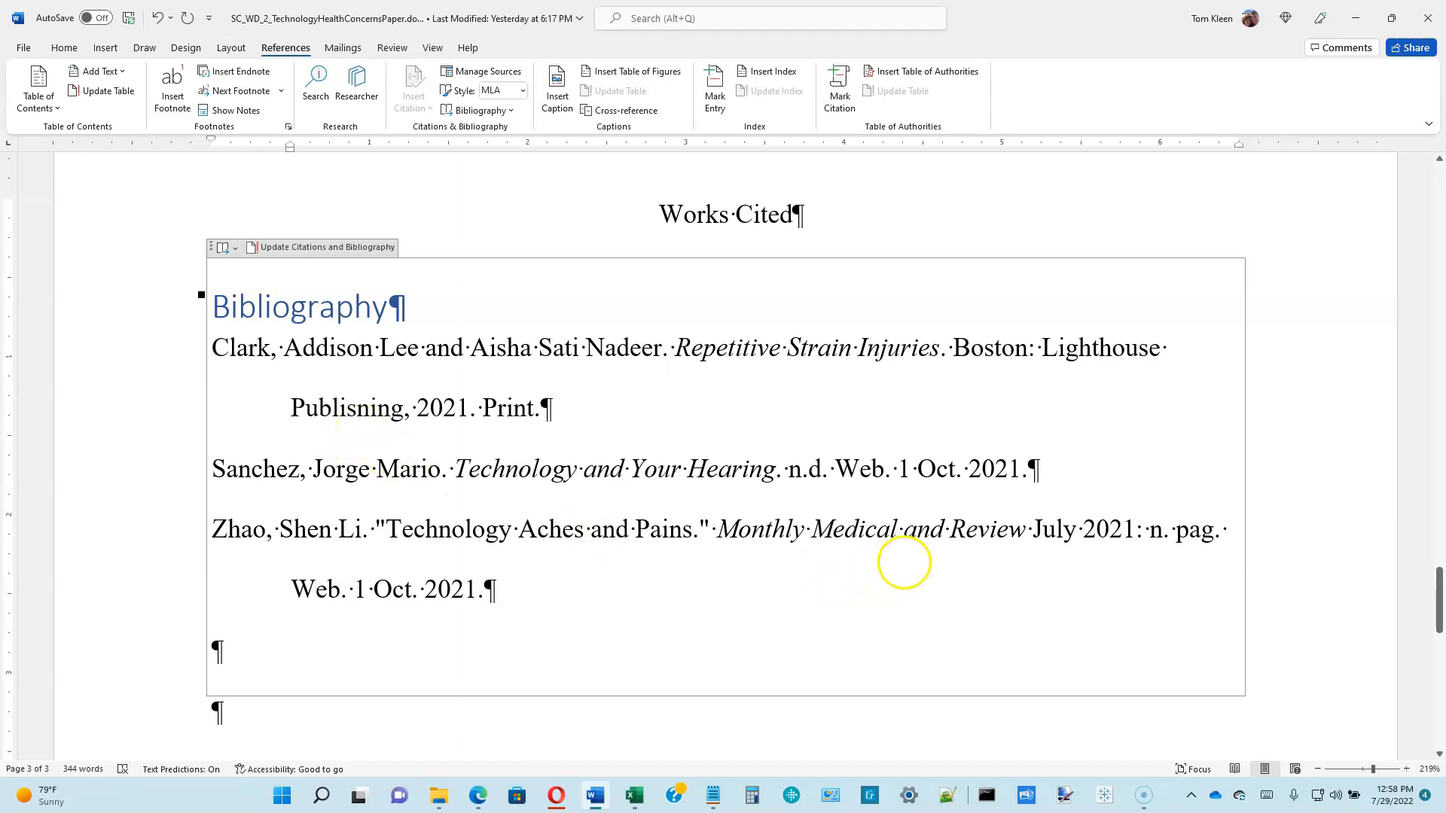
pyautogui.click(328, 247)
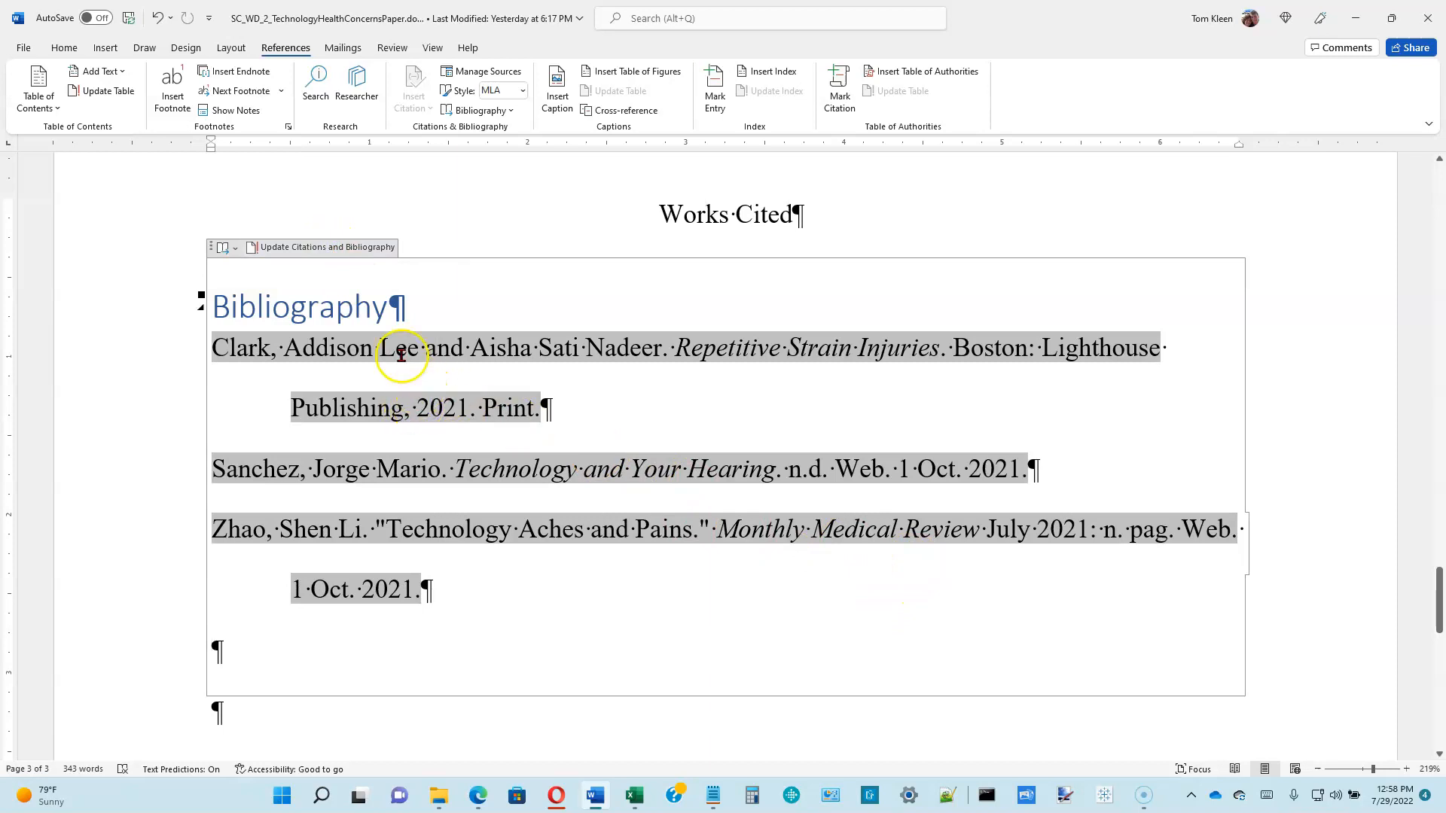
pyautogui.click(500, 251)
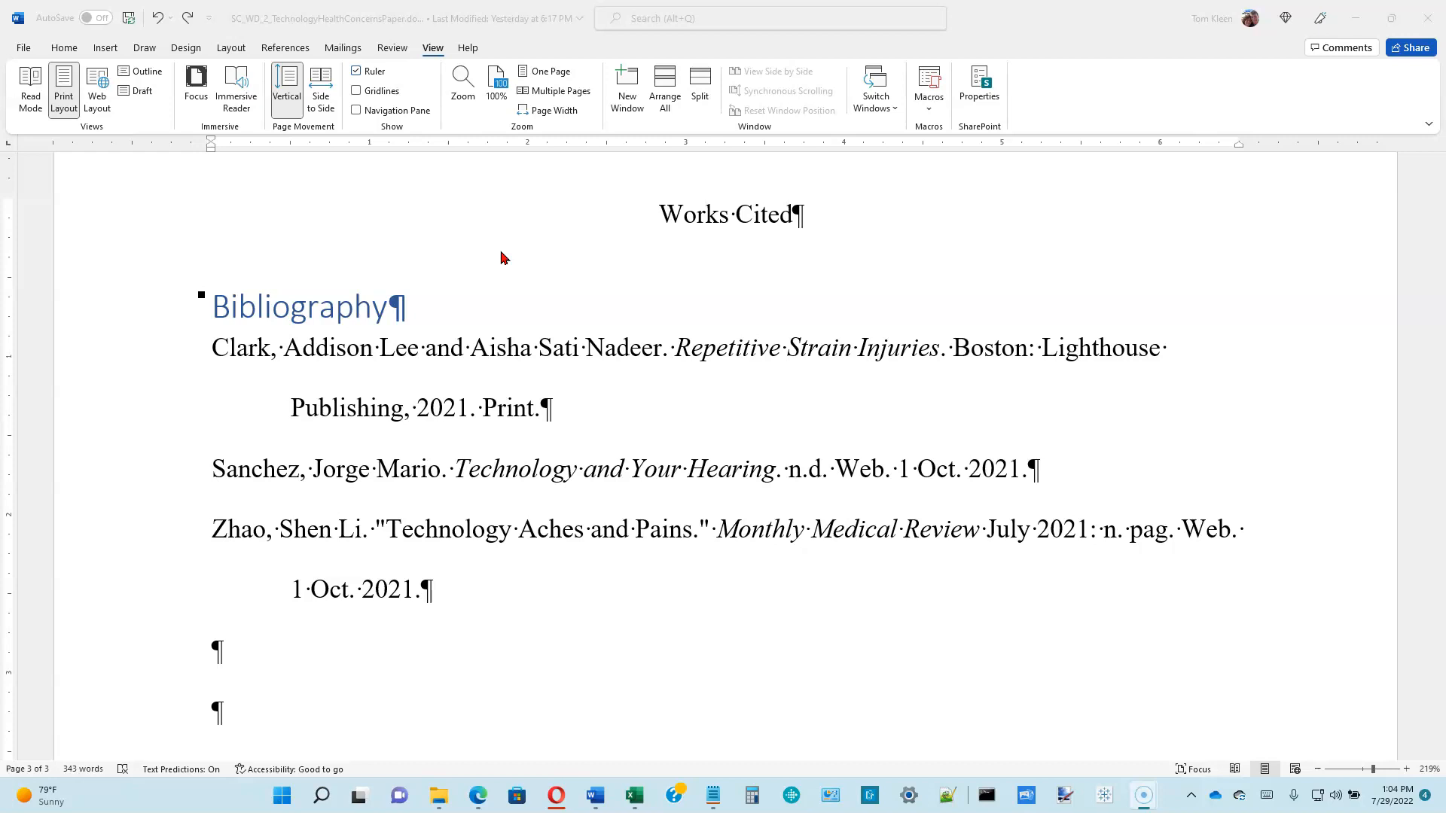
# Show the Navigation Pane and look through its headings, results and page thumbnails
pyautogui.click(434, 52)
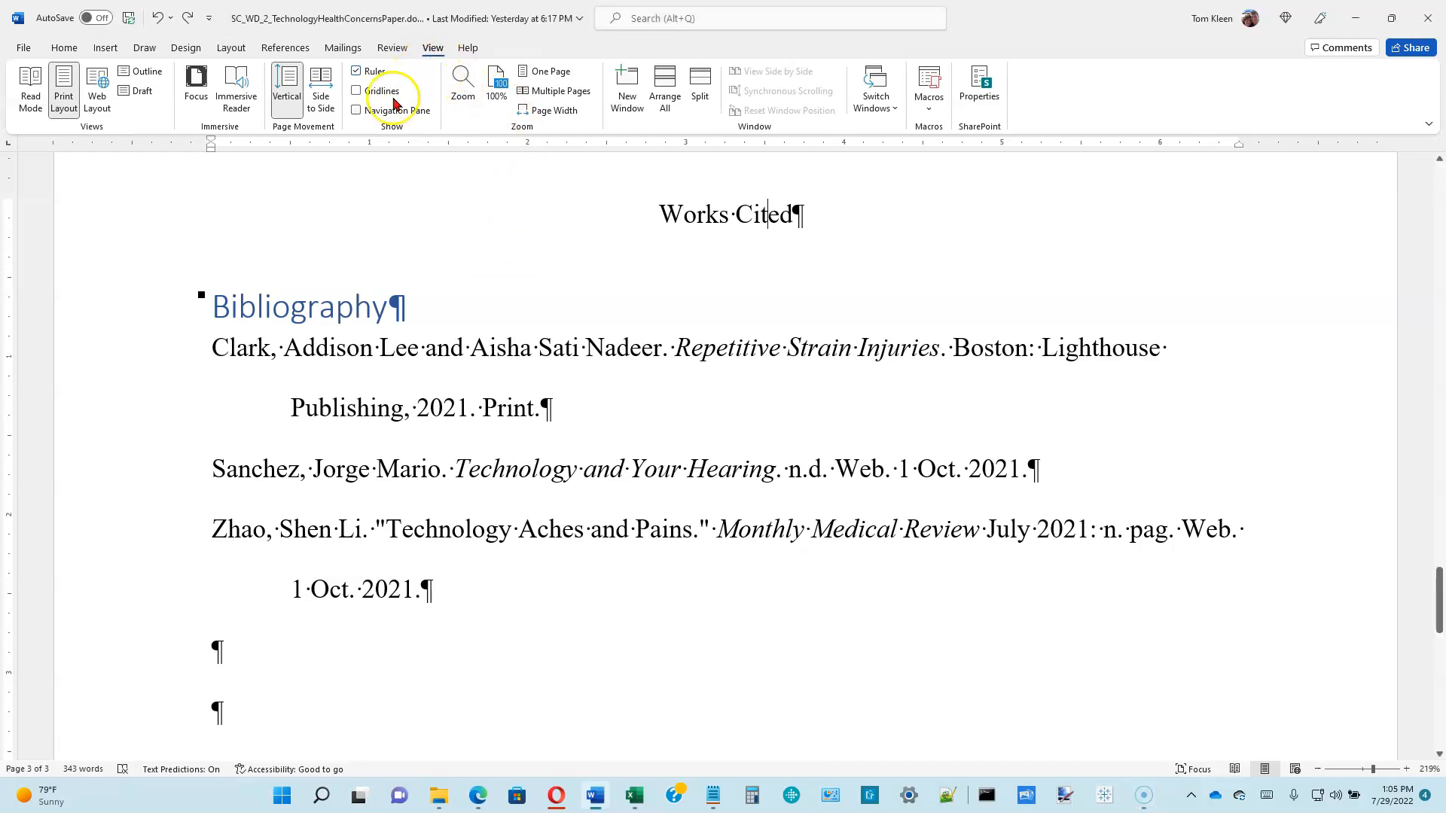
pyautogui.click(356, 111)
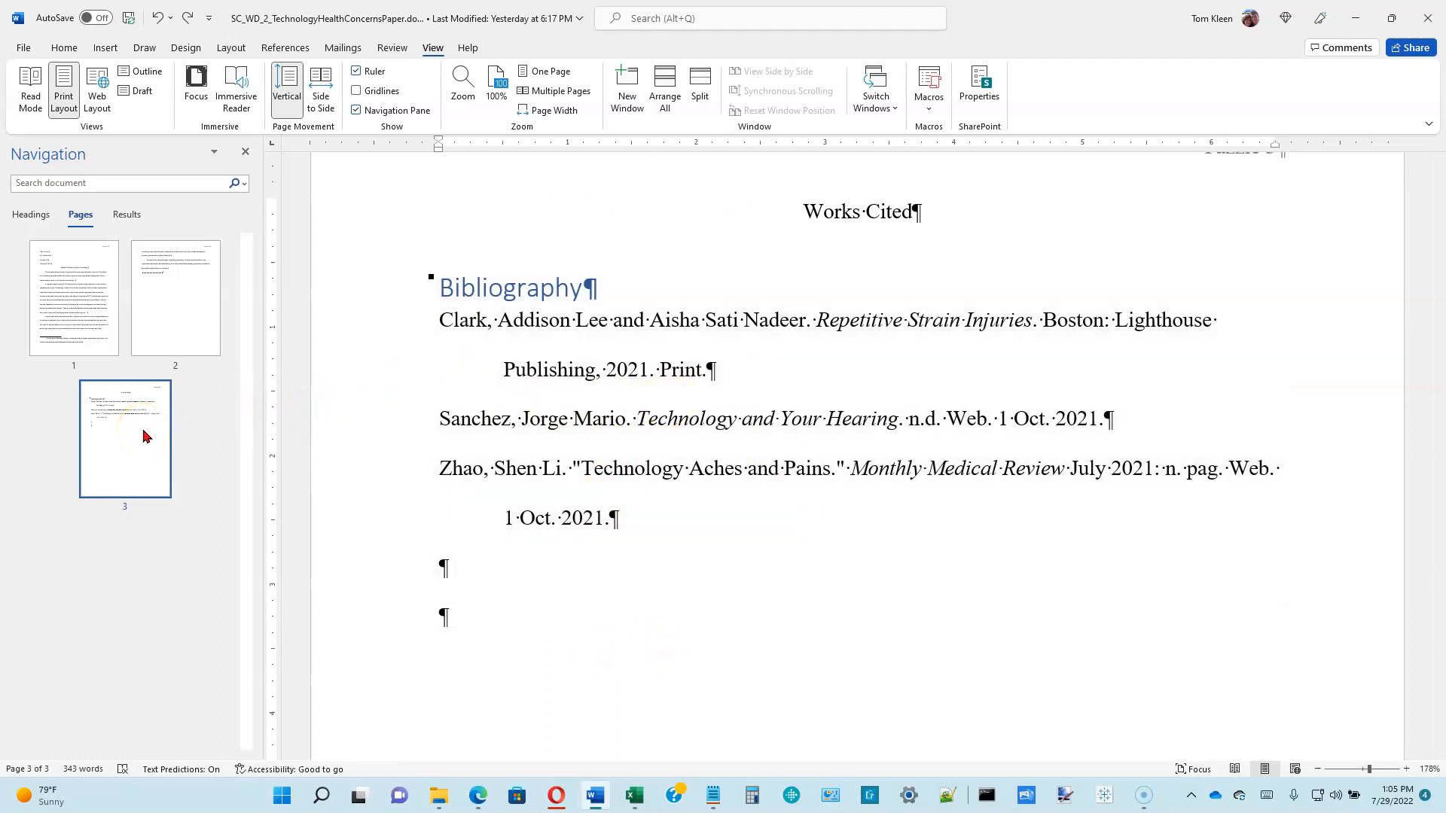
pyautogui.click(83, 218)
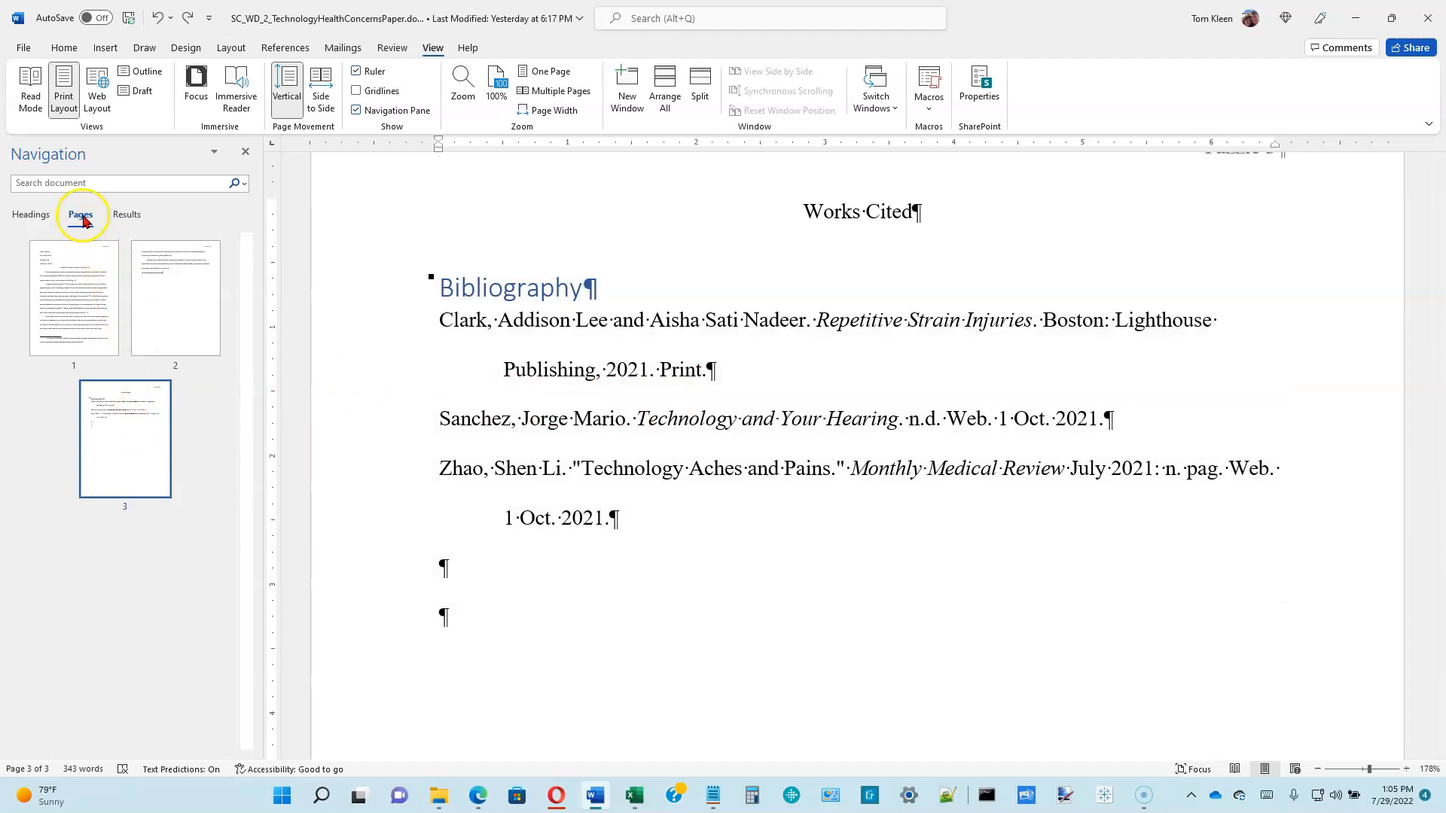
pyautogui.click(36, 216)
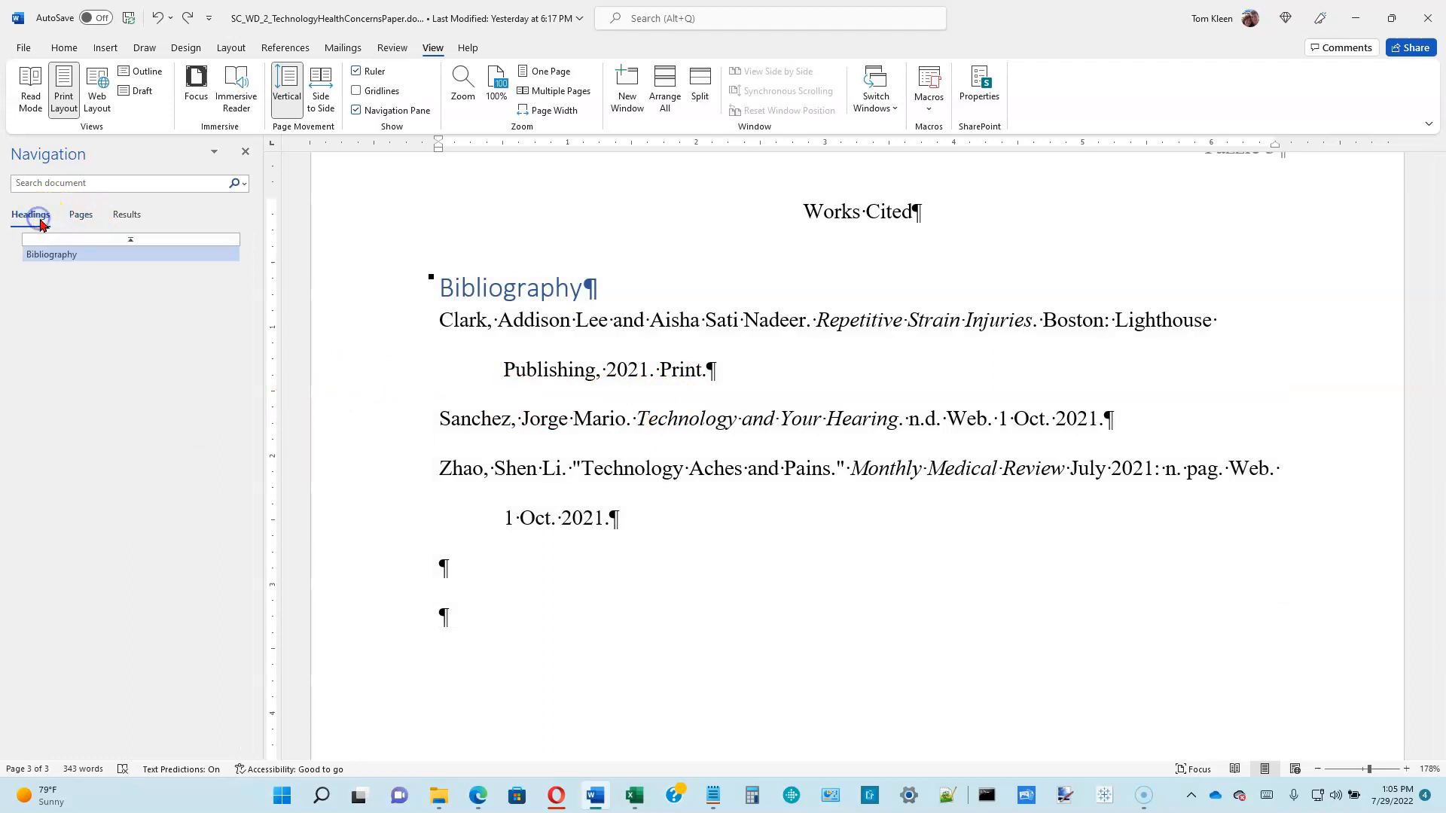
pyautogui.click(82, 218)
pyautogui.click(125, 216)
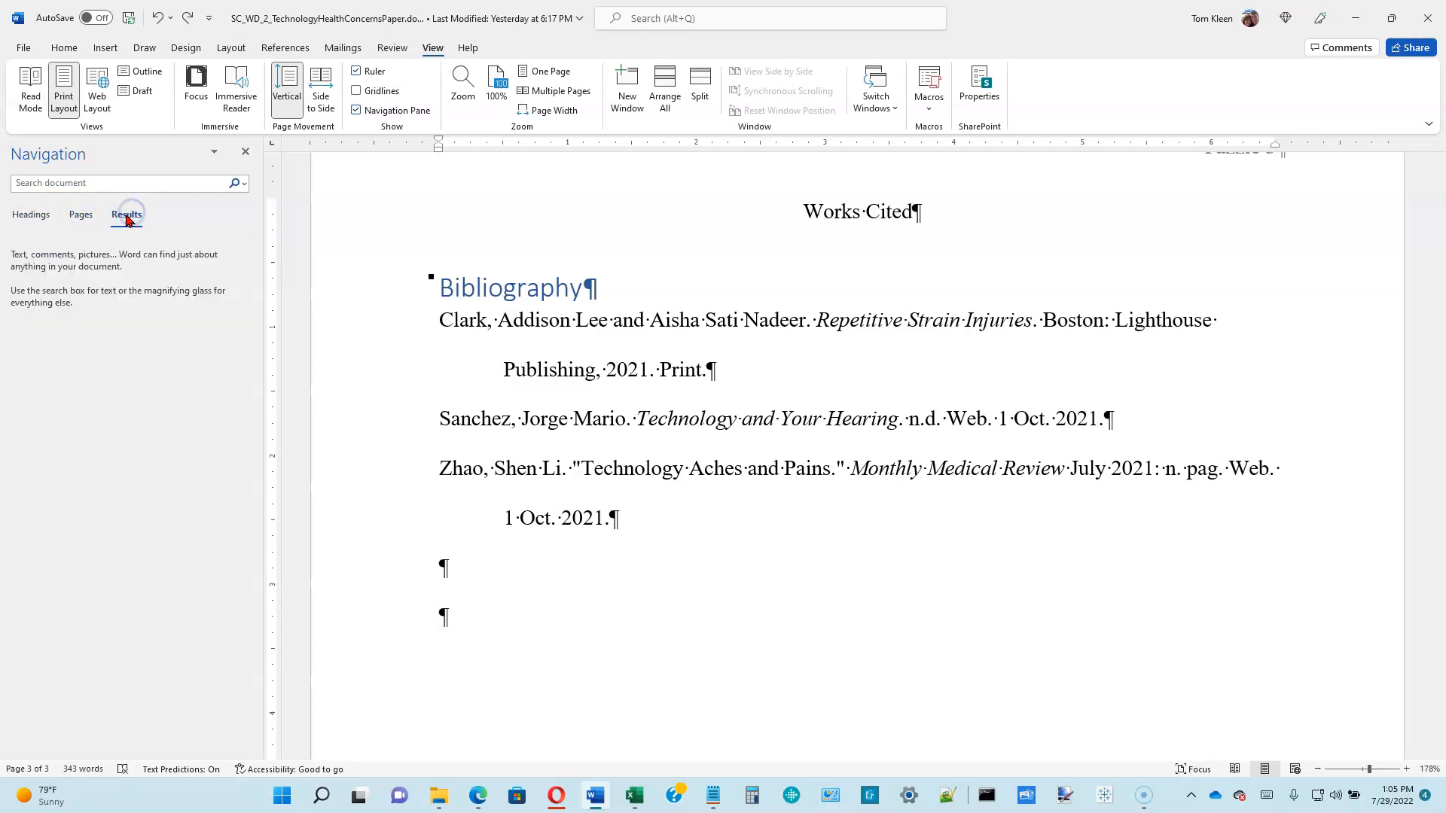
pyautogui.click(79, 220)
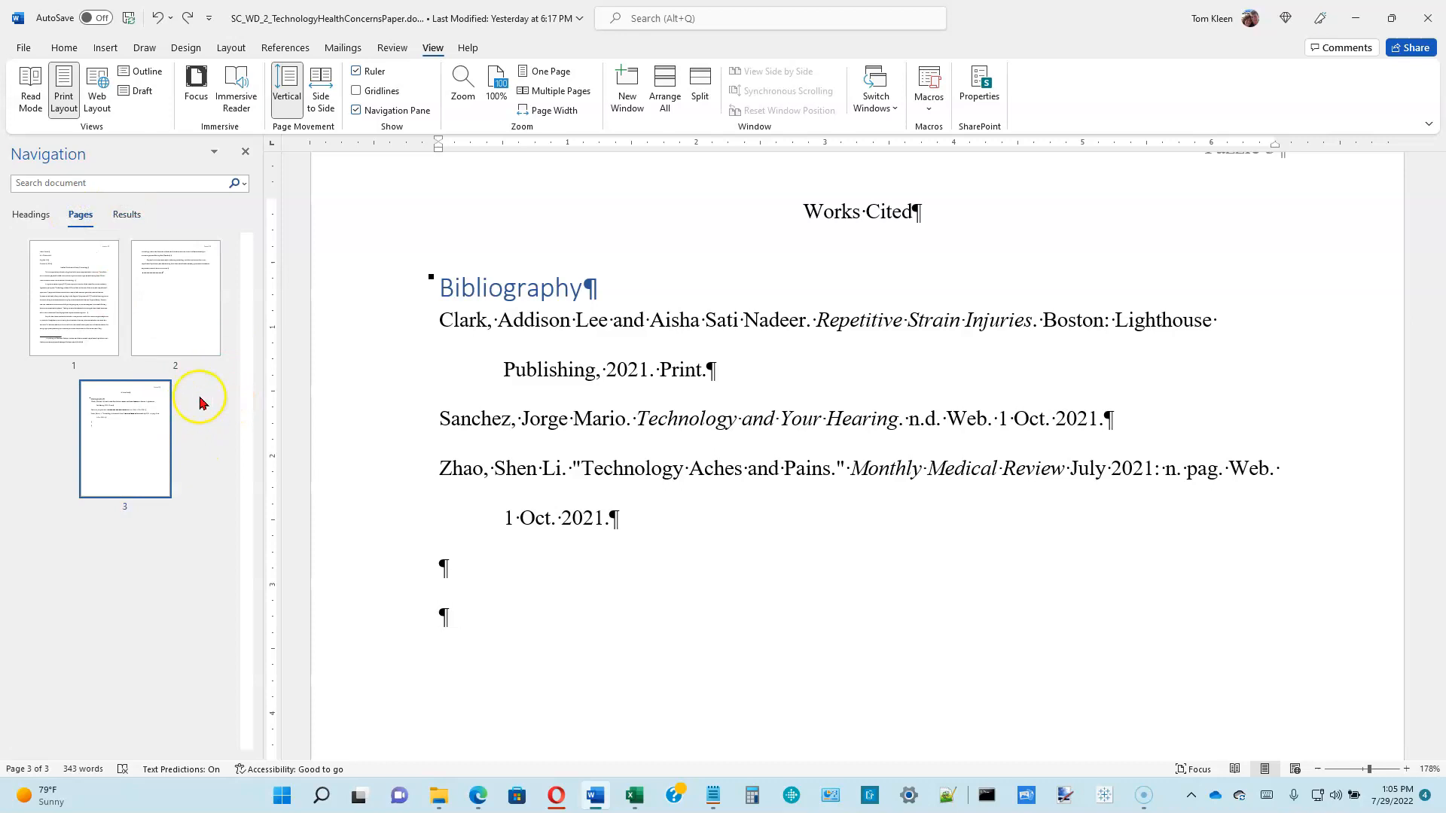
# Go to page 1 of the paper using its thumbnail and close the Navigation Pane
pyautogui.click(77, 268)
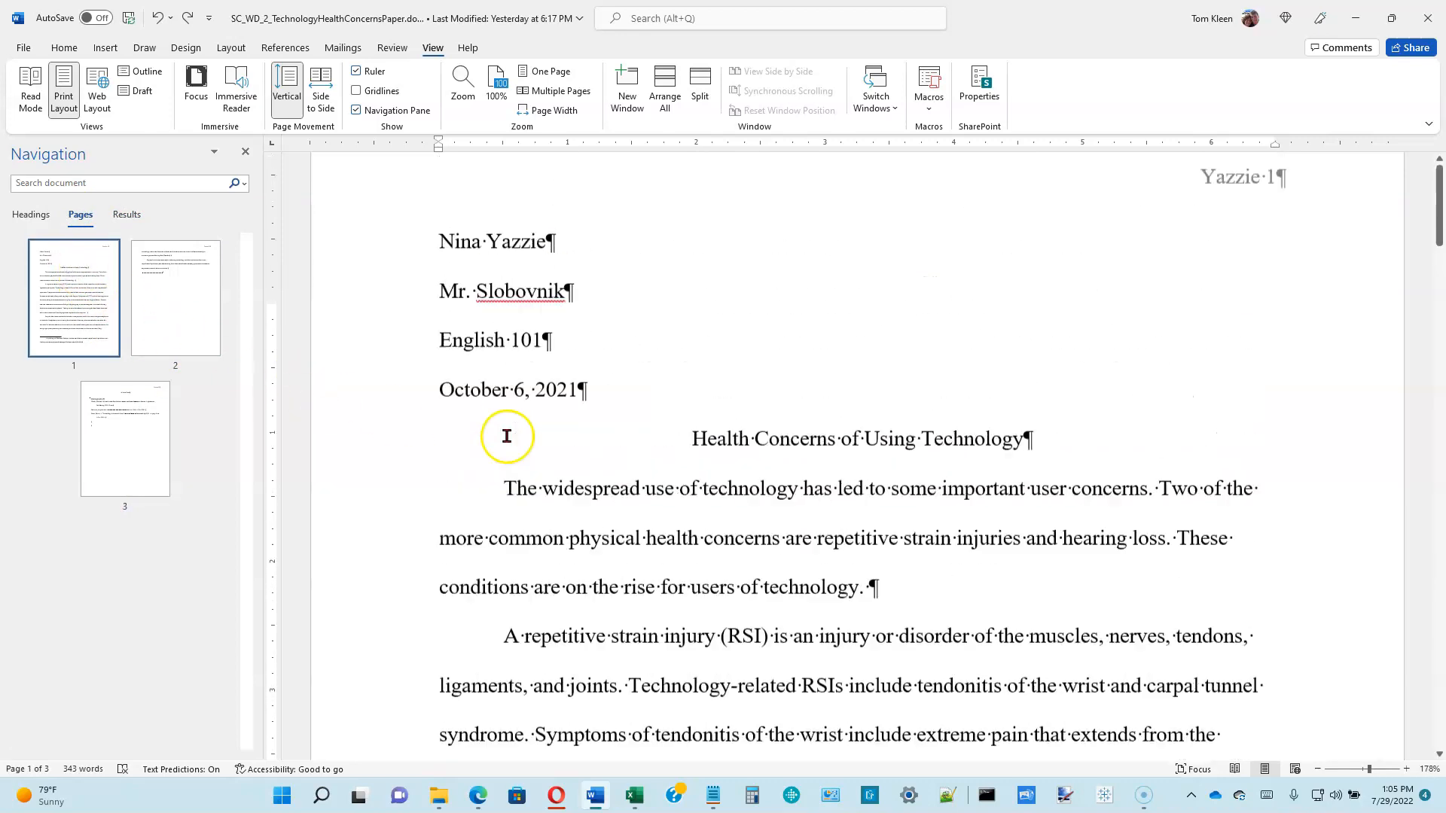
pyautogui.scroll(2, 507, 437)
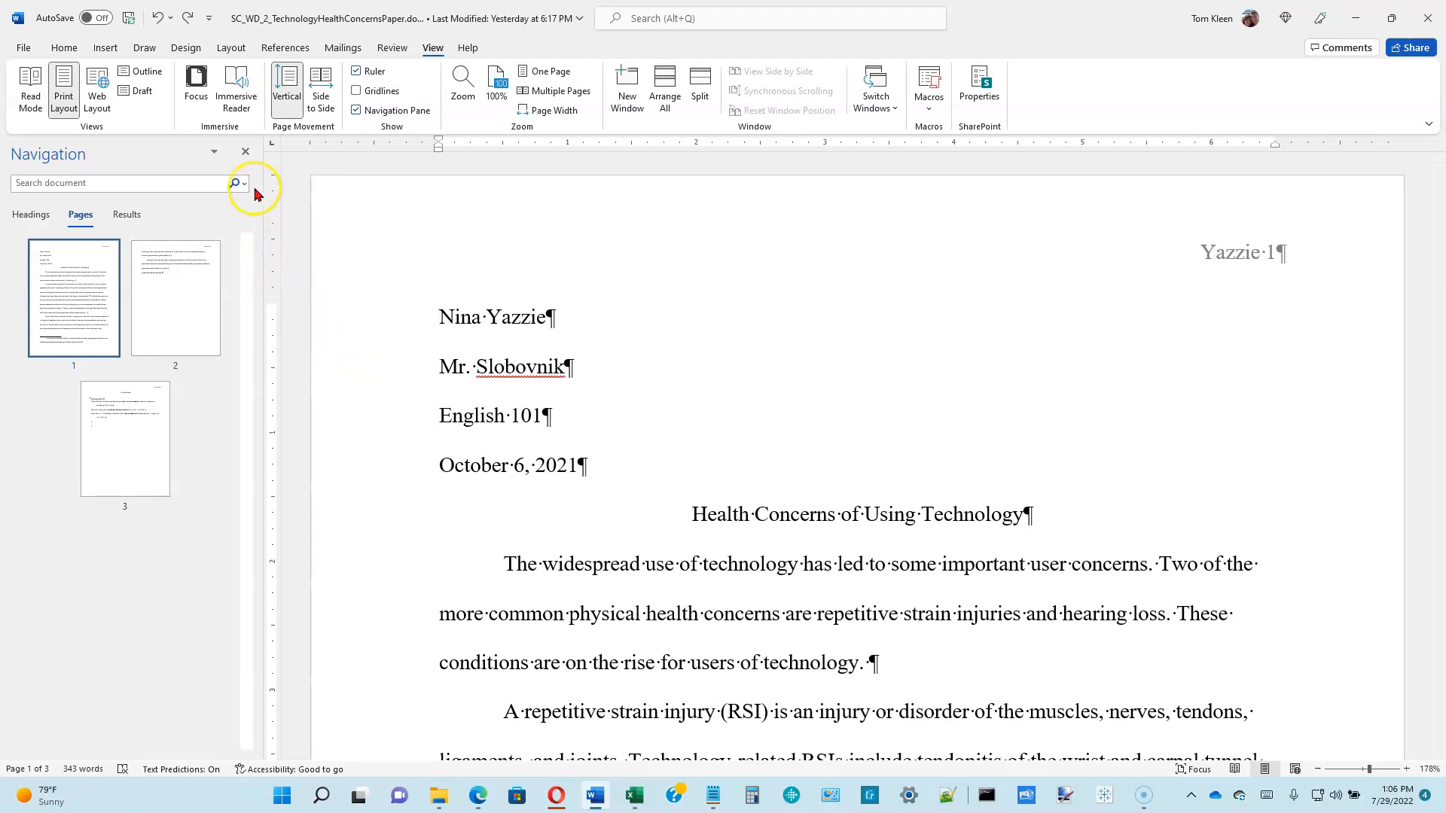
pyautogui.click(246, 154)
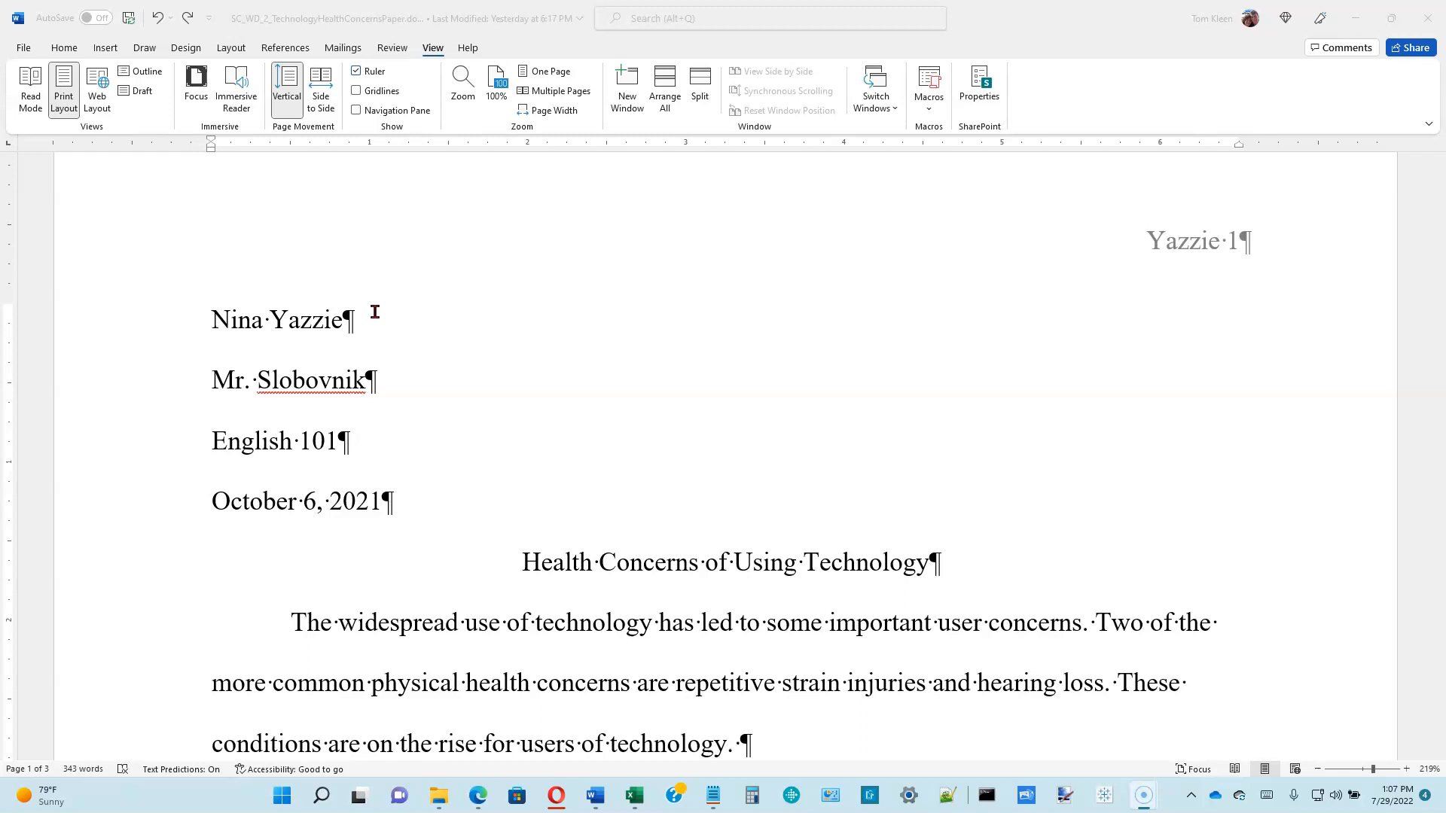
# Insert a citation of the "Repetitive Strain Injuries" source after "between a mouse and keyboard", before the period
pyautogui.scroll(-3, 520, 348)
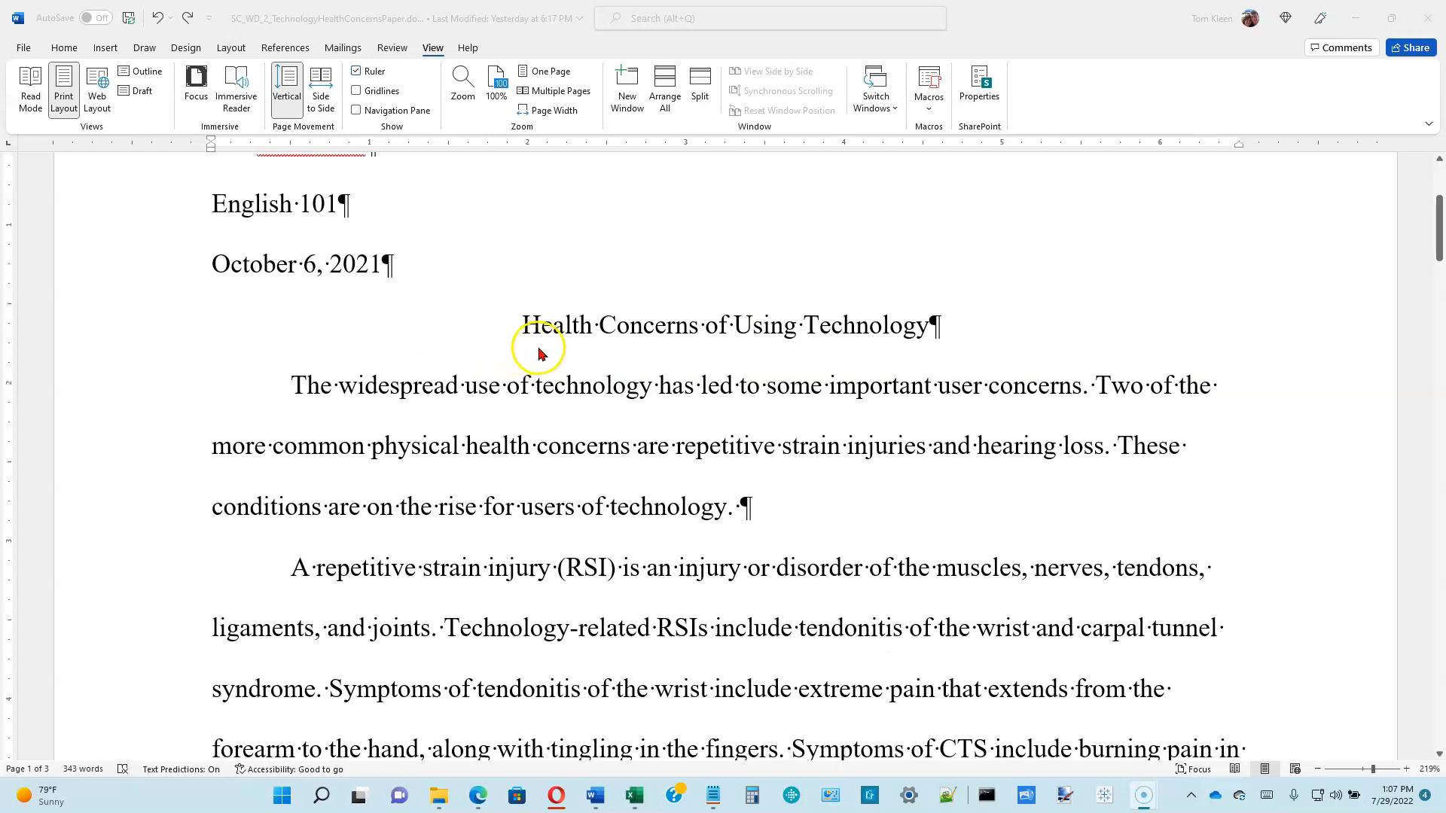
pyautogui.scroll(-2, 565, 388)
pyautogui.scroll(-4, 565, 388)
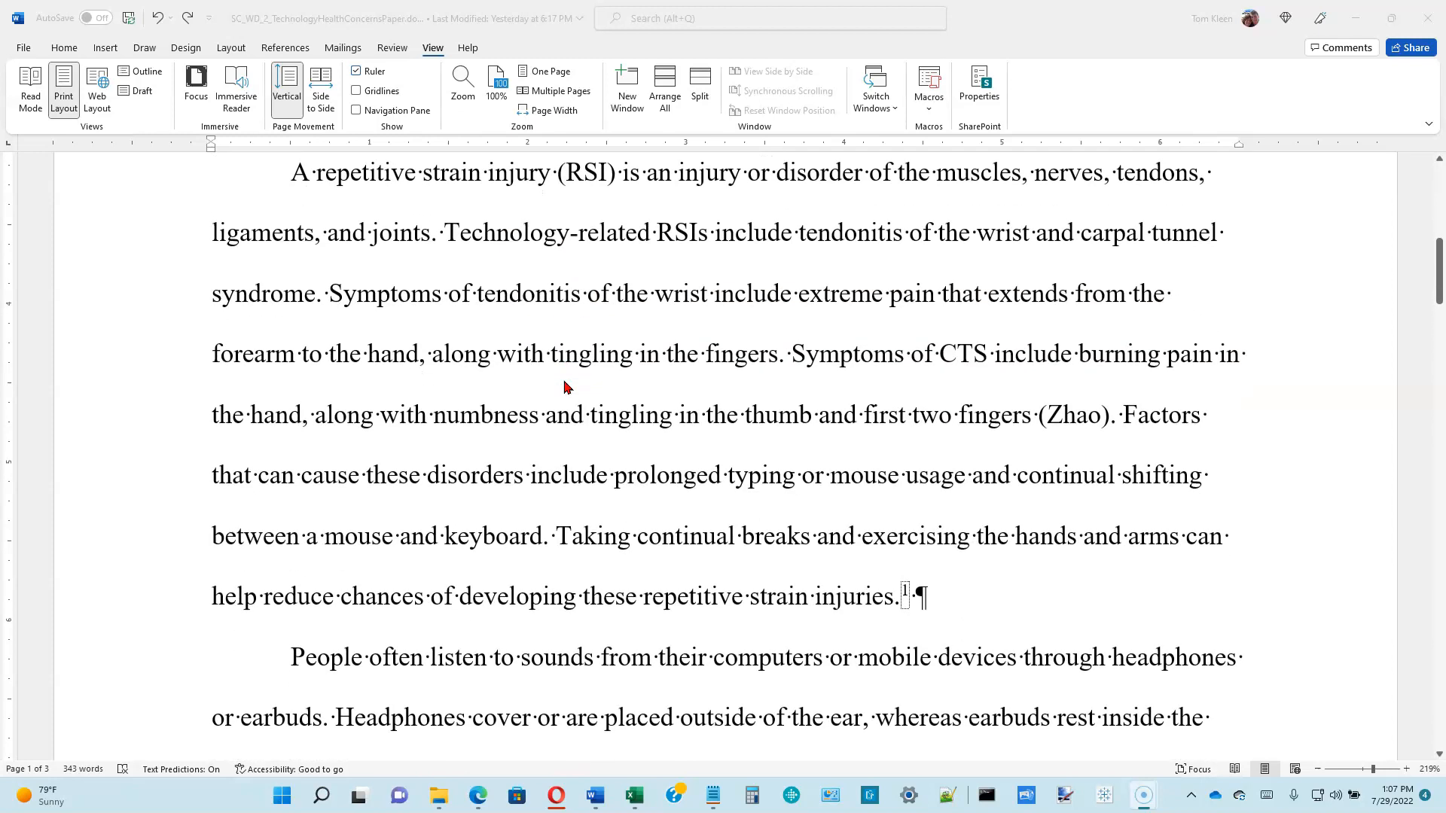
pyautogui.click(549, 537)
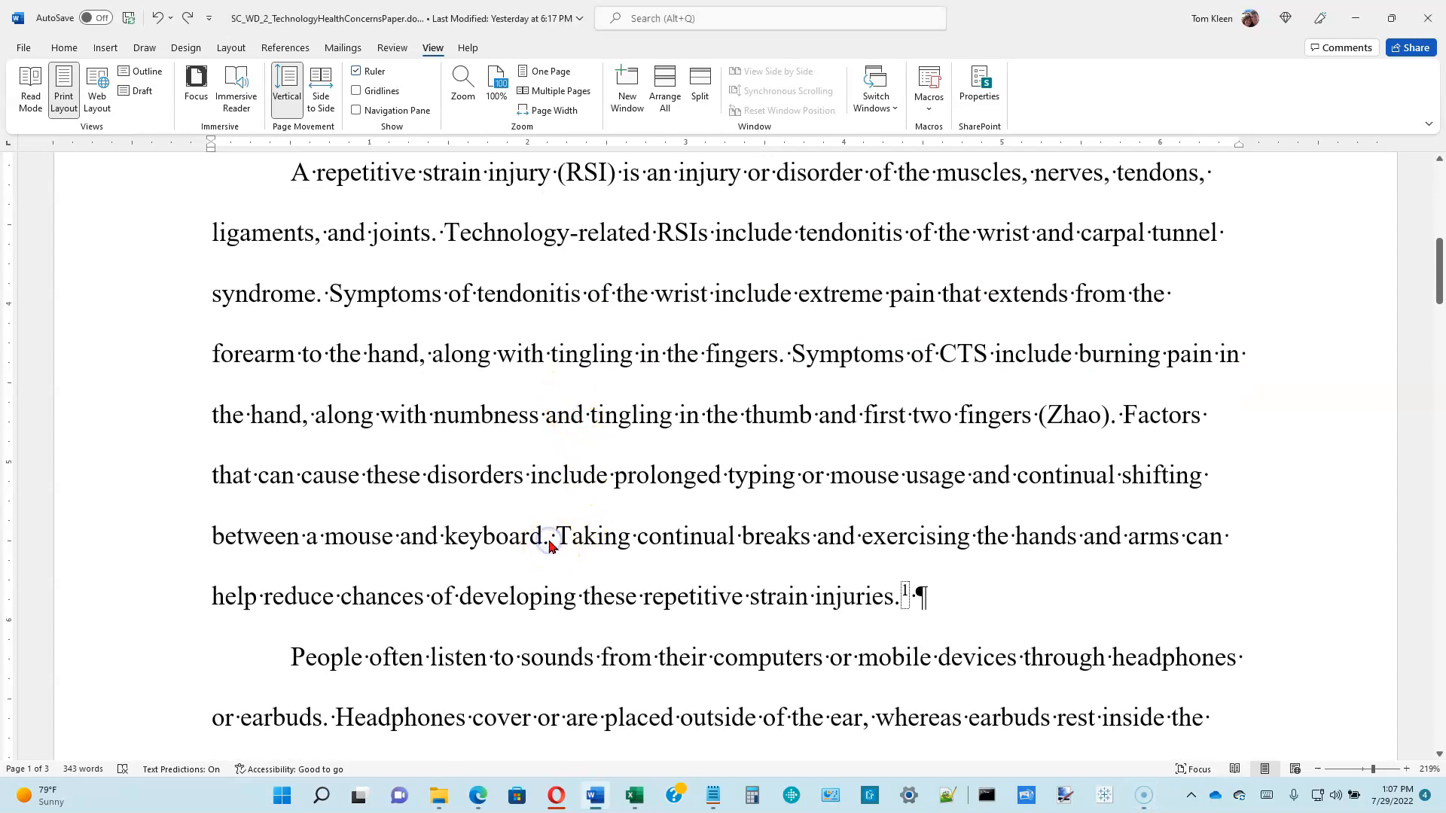
pyautogui.click(700, 535)
pyautogui.click(543, 535)
pyautogui.click(286, 46)
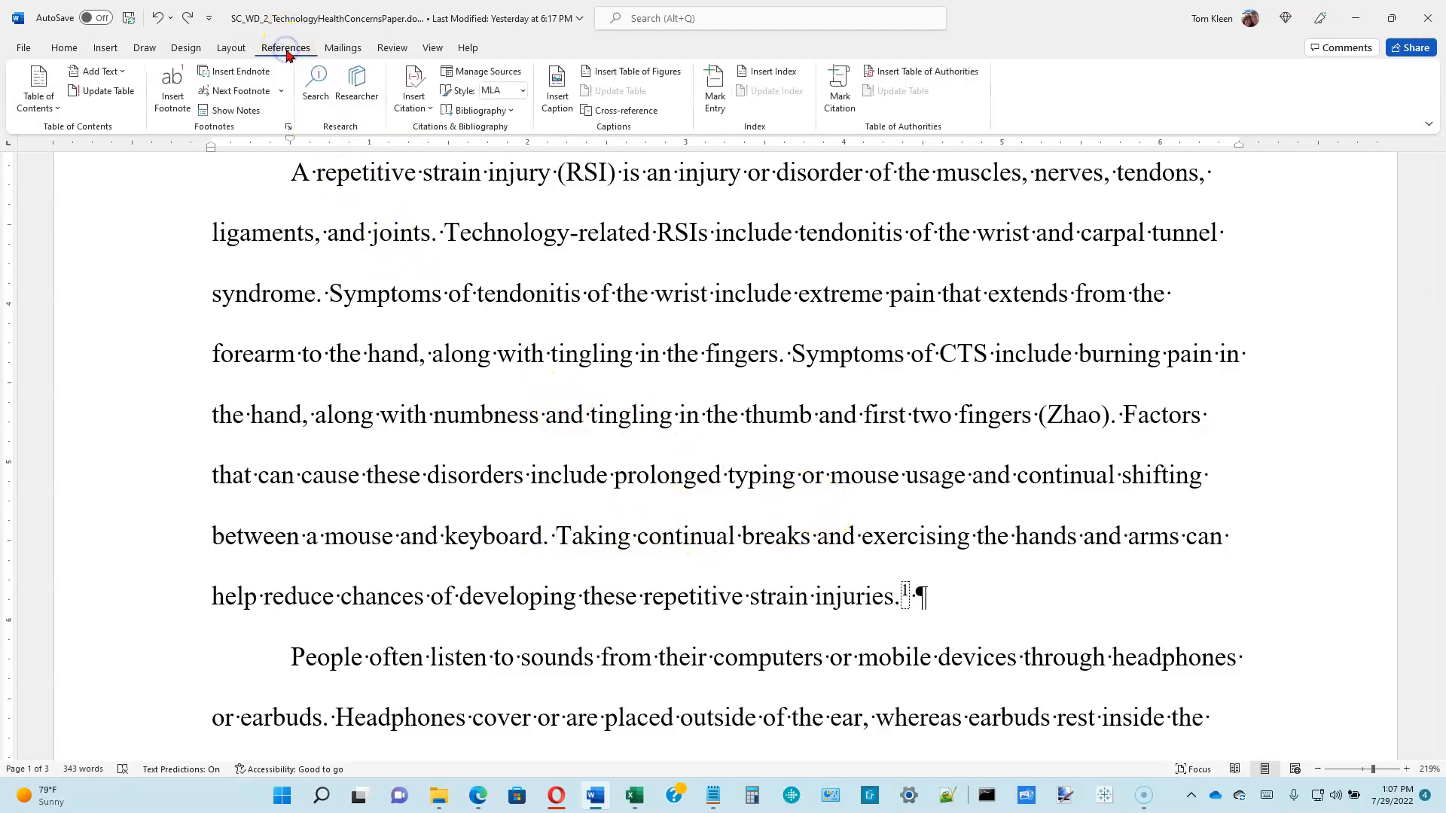
pyautogui.click(429, 108)
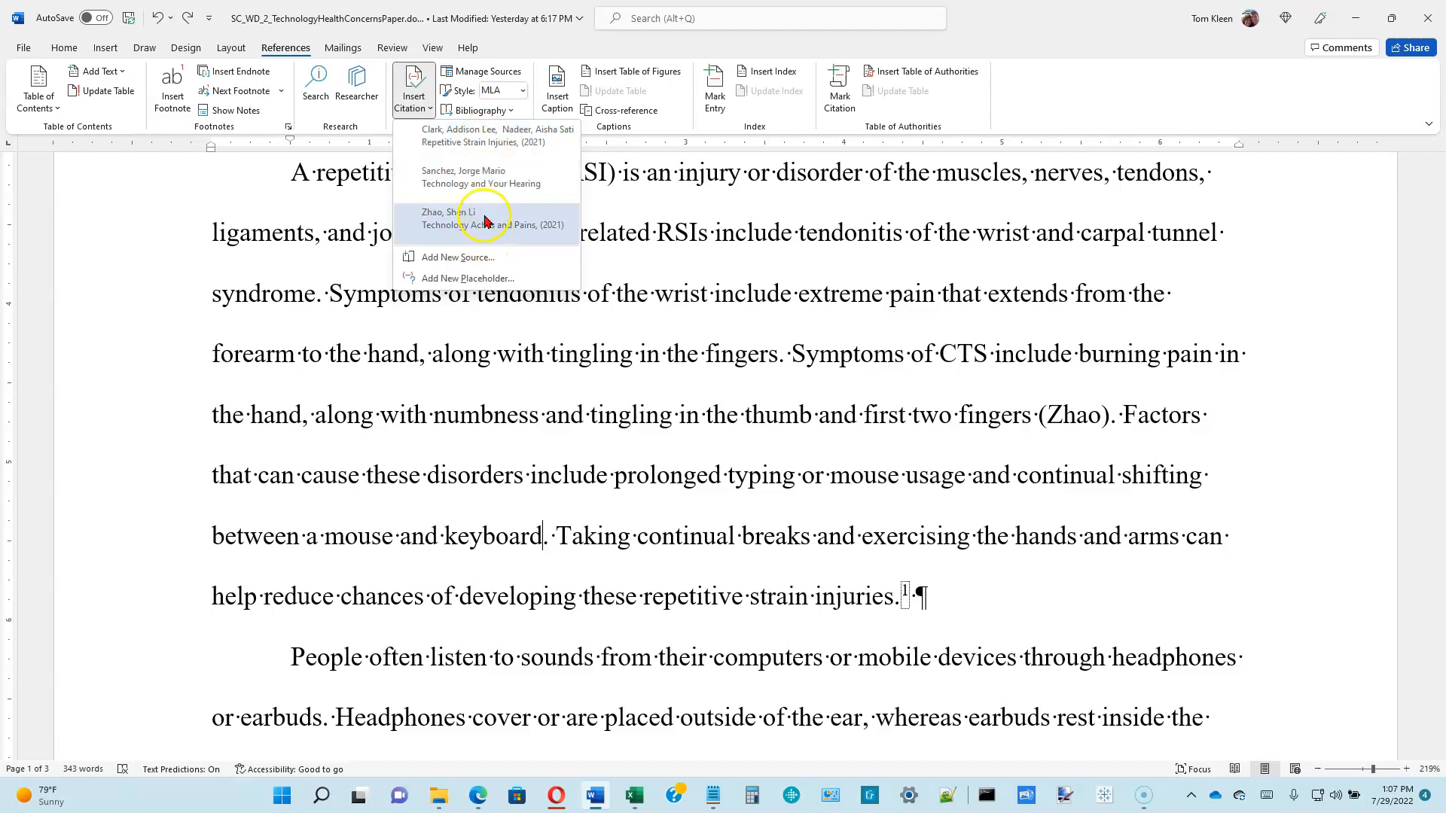
pyautogui.click(479, 143)
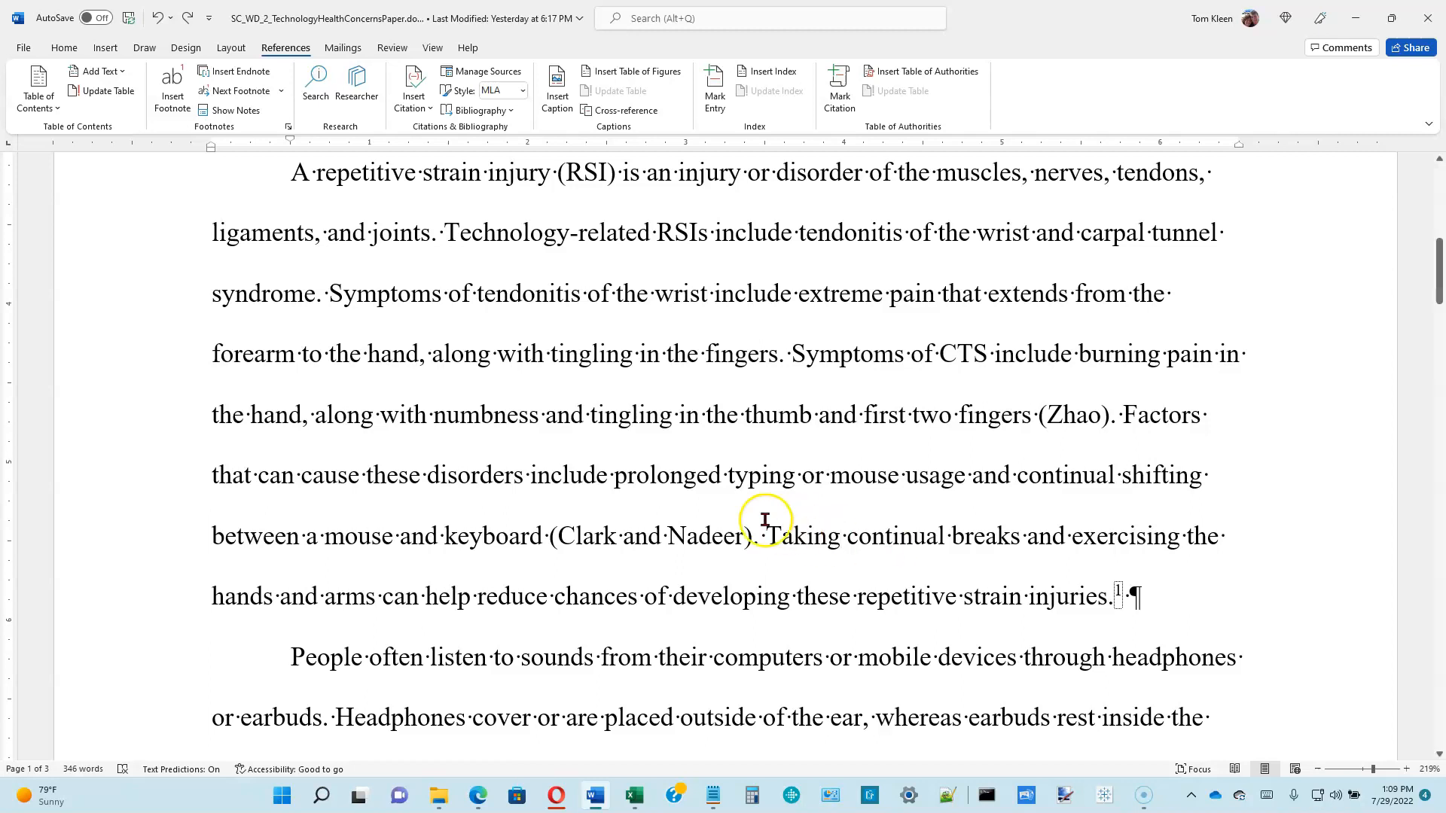
# Move the "Repetitive Strain Injuries" citation to the end of the next sentence, after "repetitive strain injuries" and before the period
pyautogui.click(700, 531)
pyautogui.moveTo(803, 532); pyautogui.dragTo(699, 543)
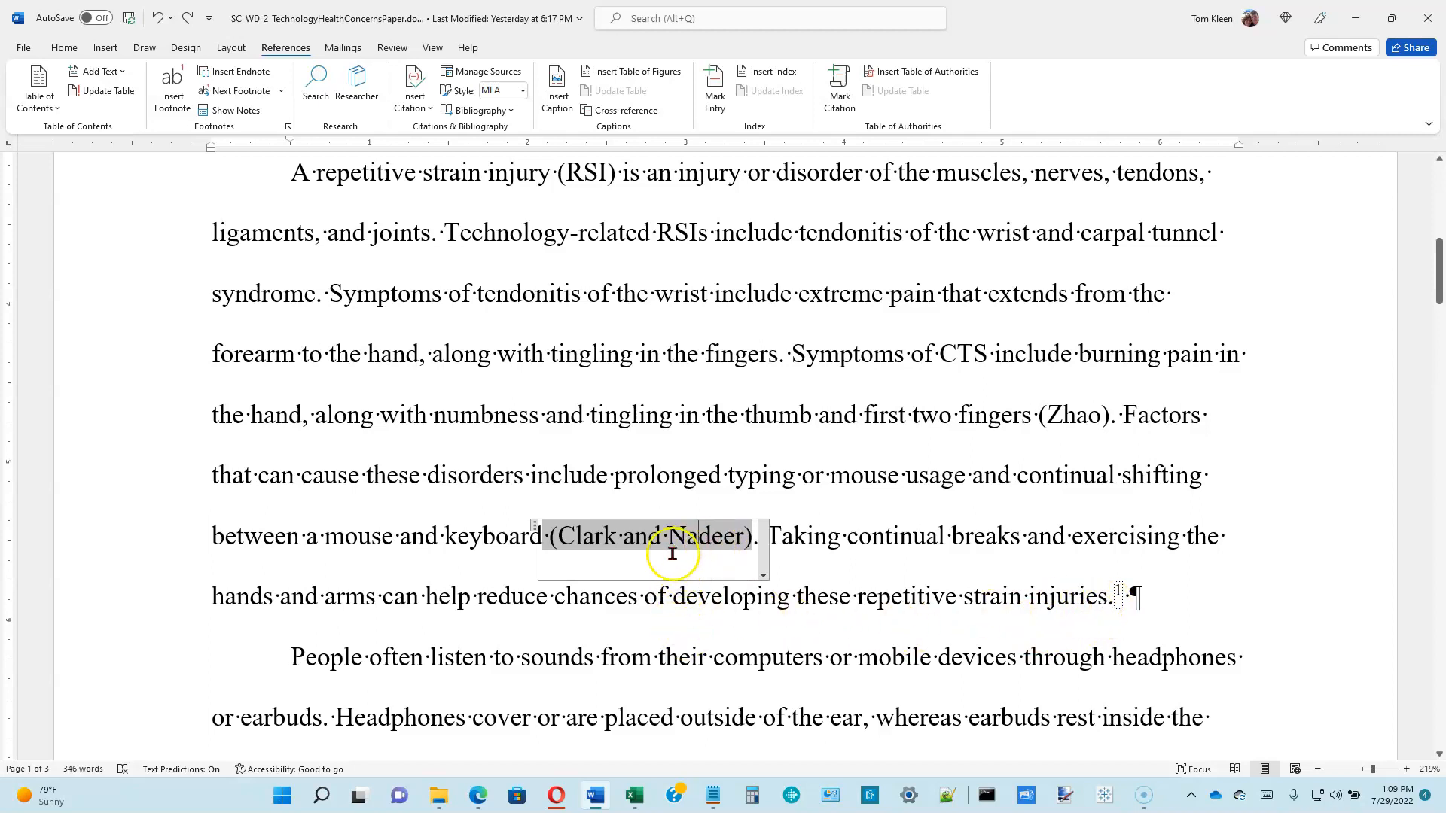
pyautogui.click(534, 528)
pyautogui.moveTo(534, 527); pyautogui.dragTo(1109, 618)
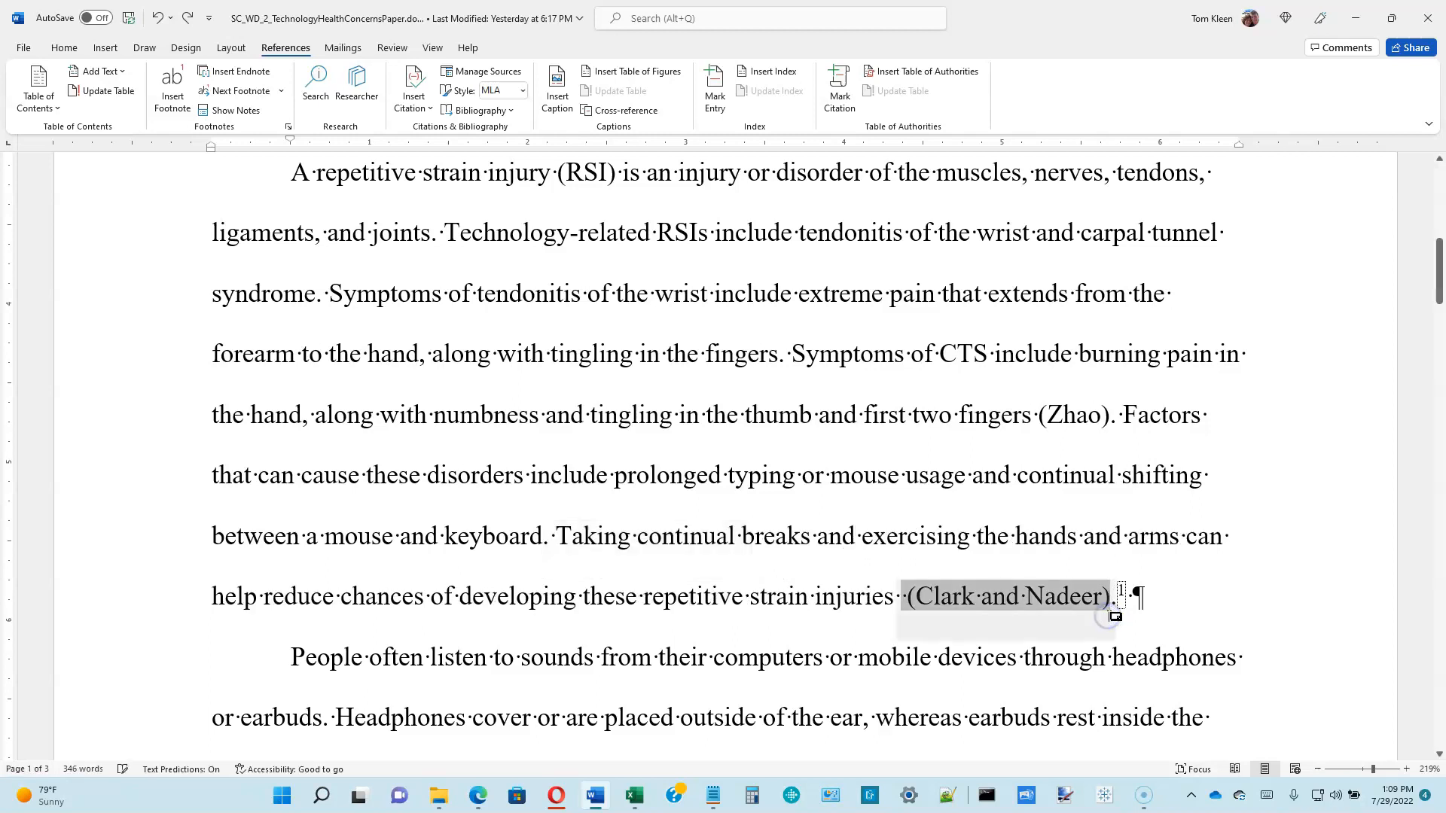
# Delete the extra space between "repetitive strain injuries" and the citation that follows it
pyautogui.click(843, 599)
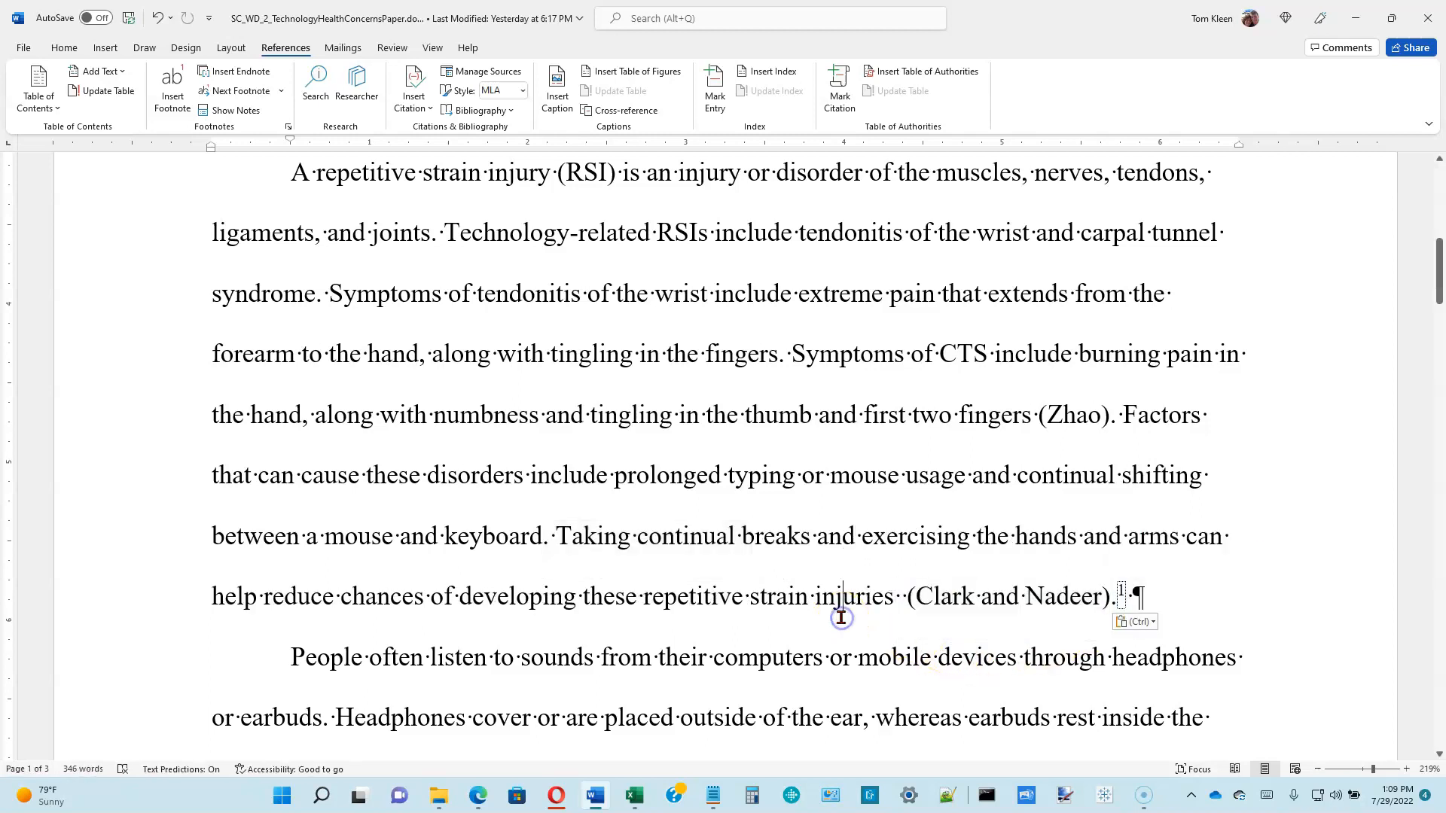
pyautogui.click(904, 599)
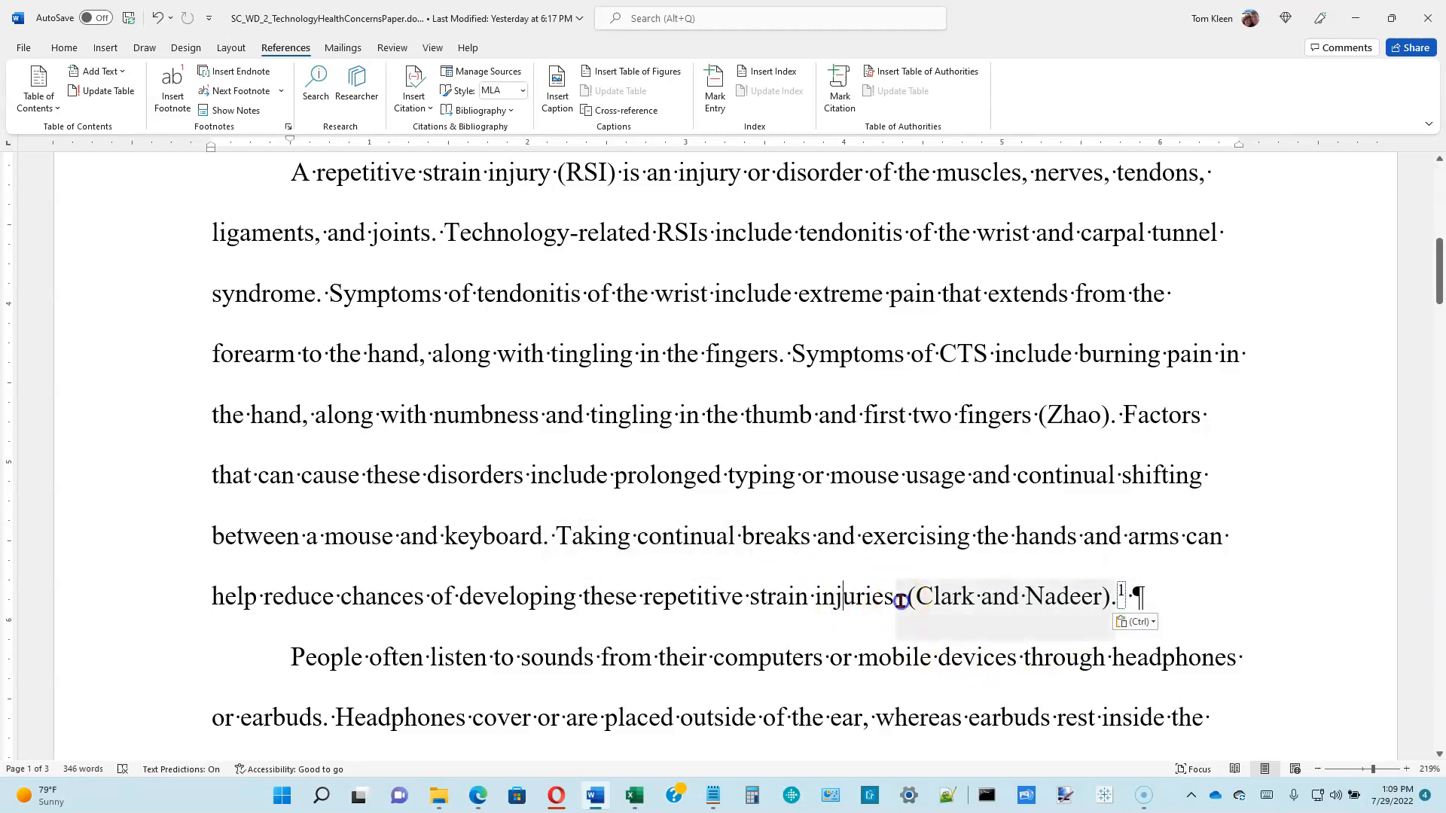
pyautogui.click(863, 590)
pyautogui.click(914, 595)
pyautogui.press('BackSpace')
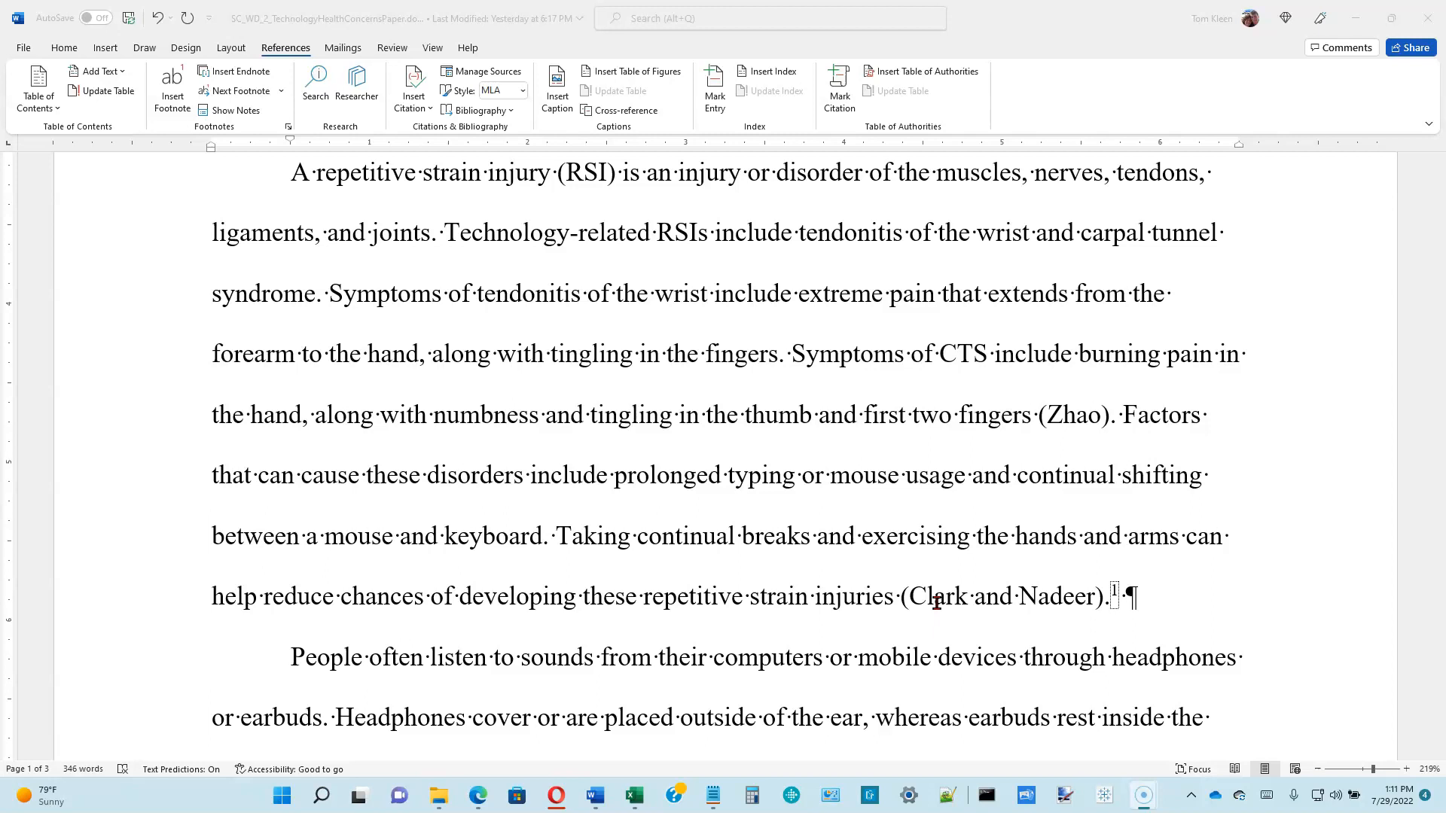
# Search the document for "auditory" and step through its occurrences
pyautogui.scroll(4, 936, 603)
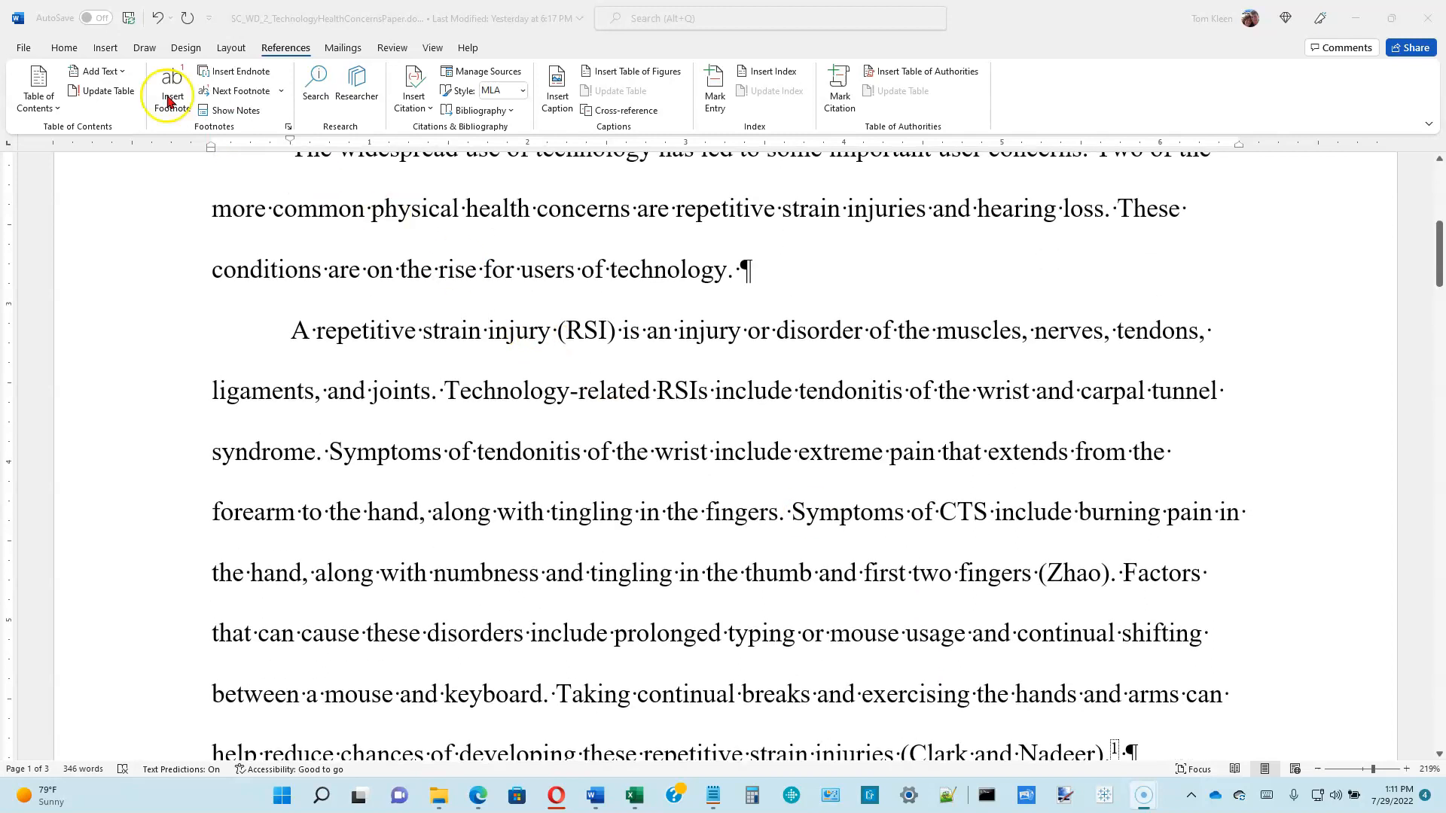
pyautogui.click(64, 47)
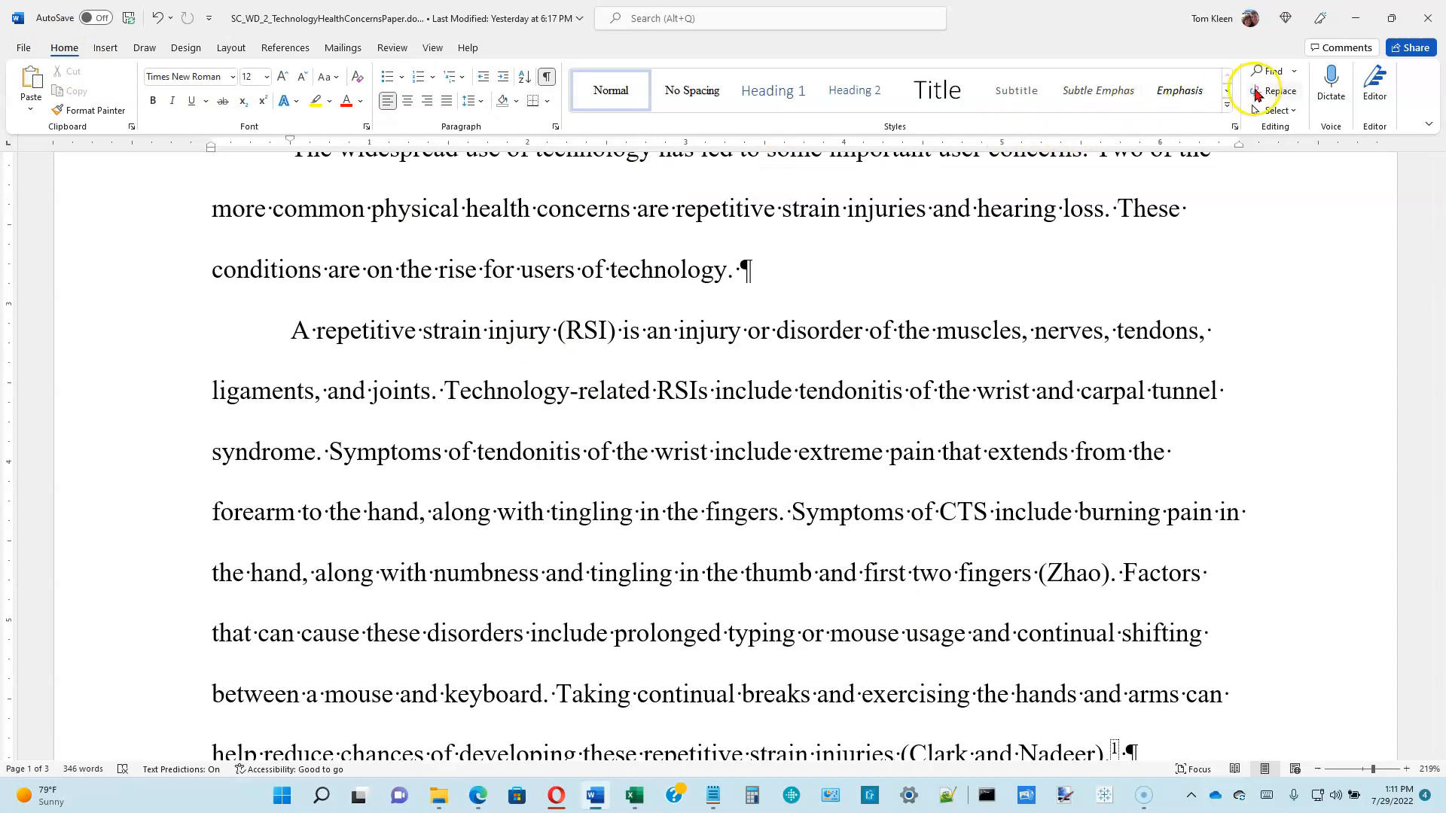
pyautogui.click(1296, 72)
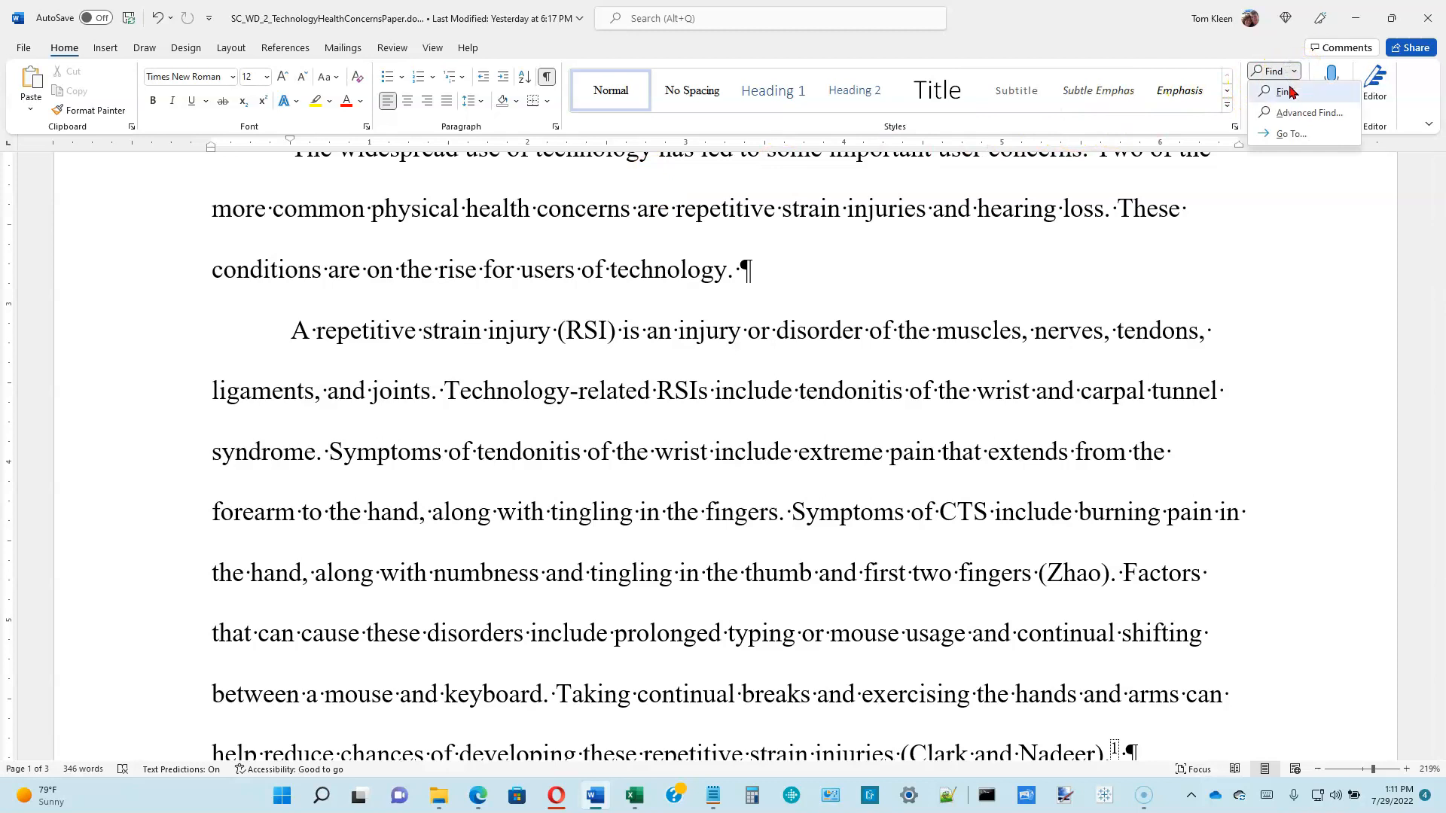
pyautogui.click(1286, 91)
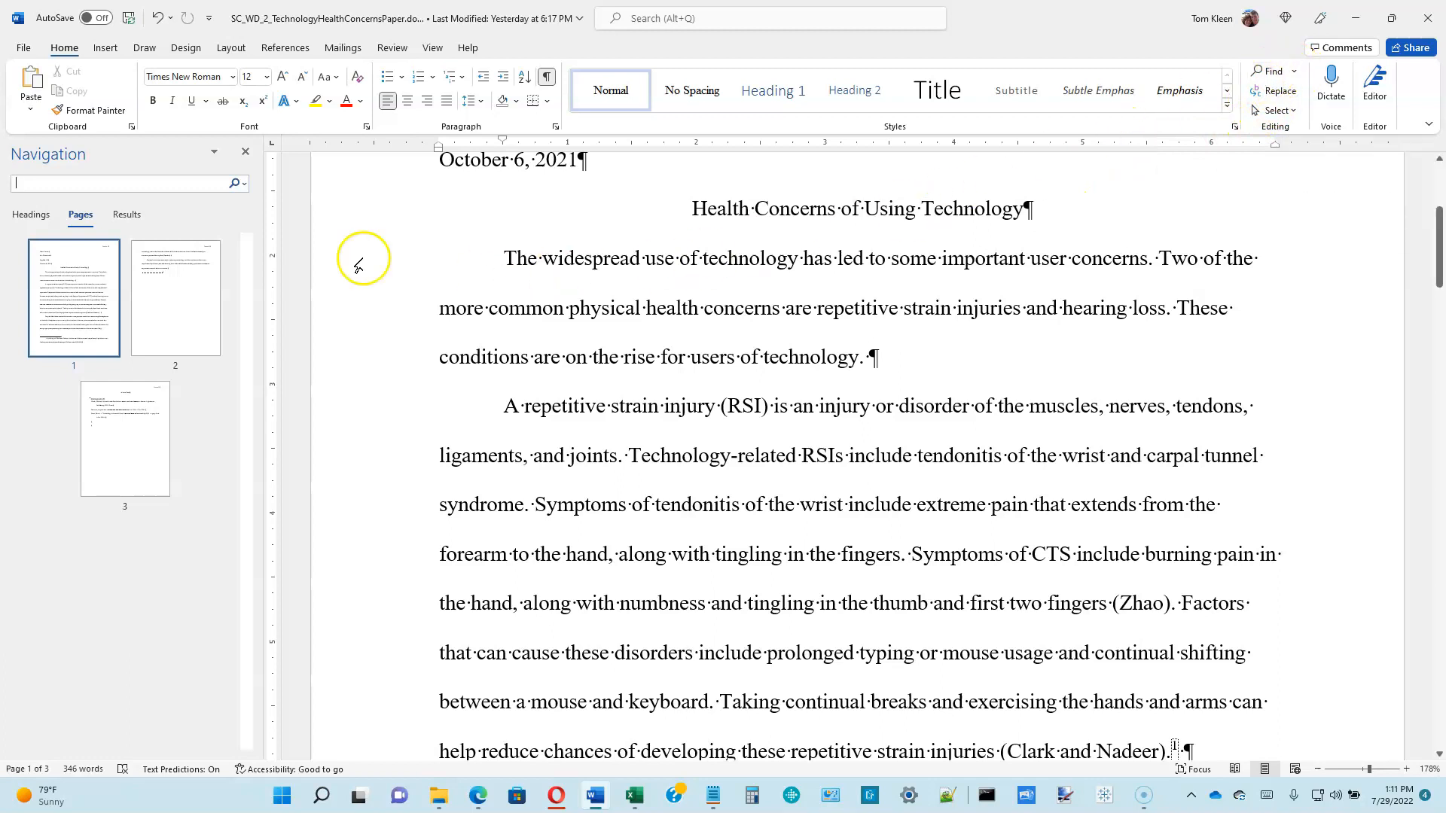
pyautogui.click(209, 183)
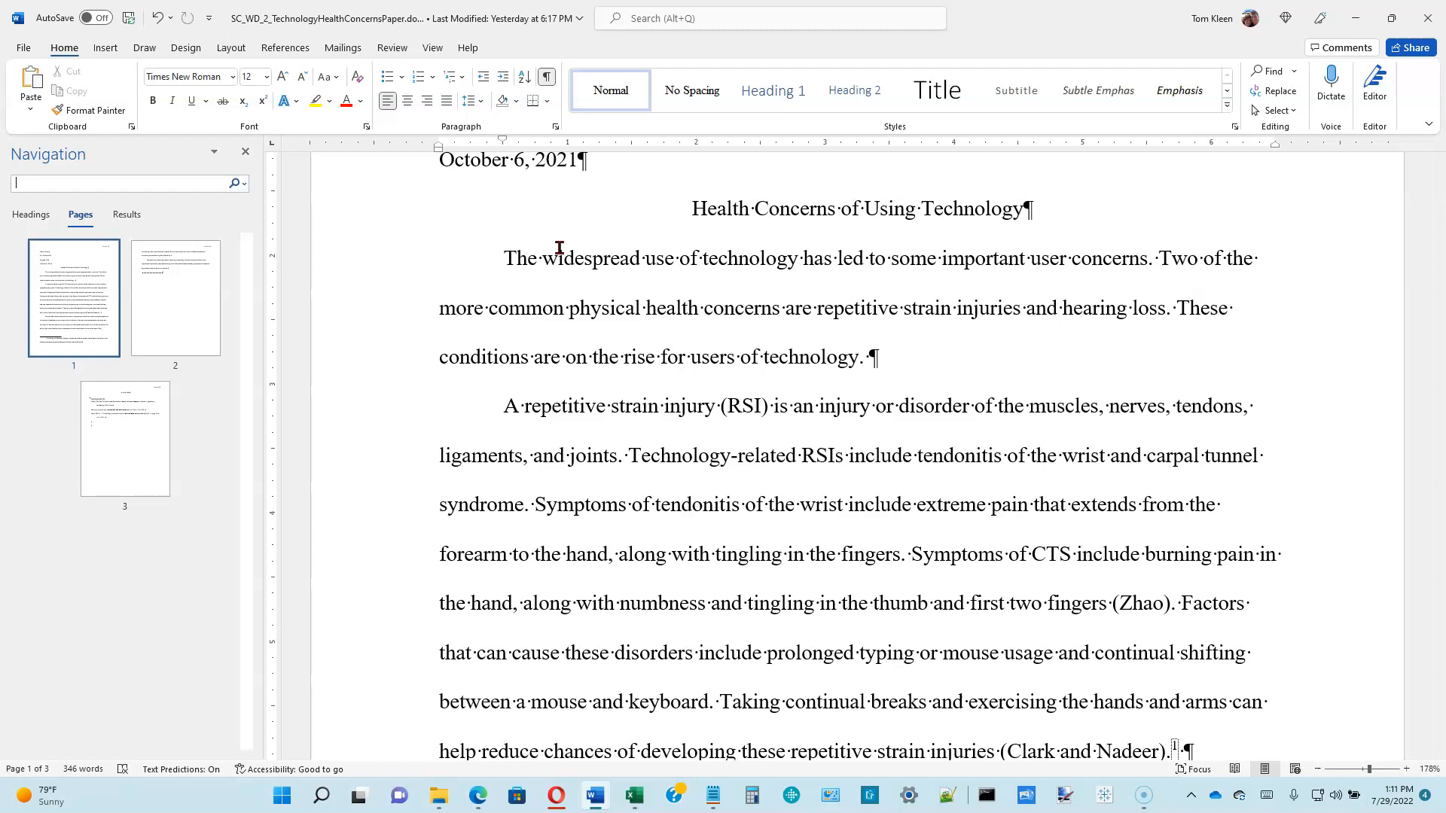
pyautogui.write('auditory')
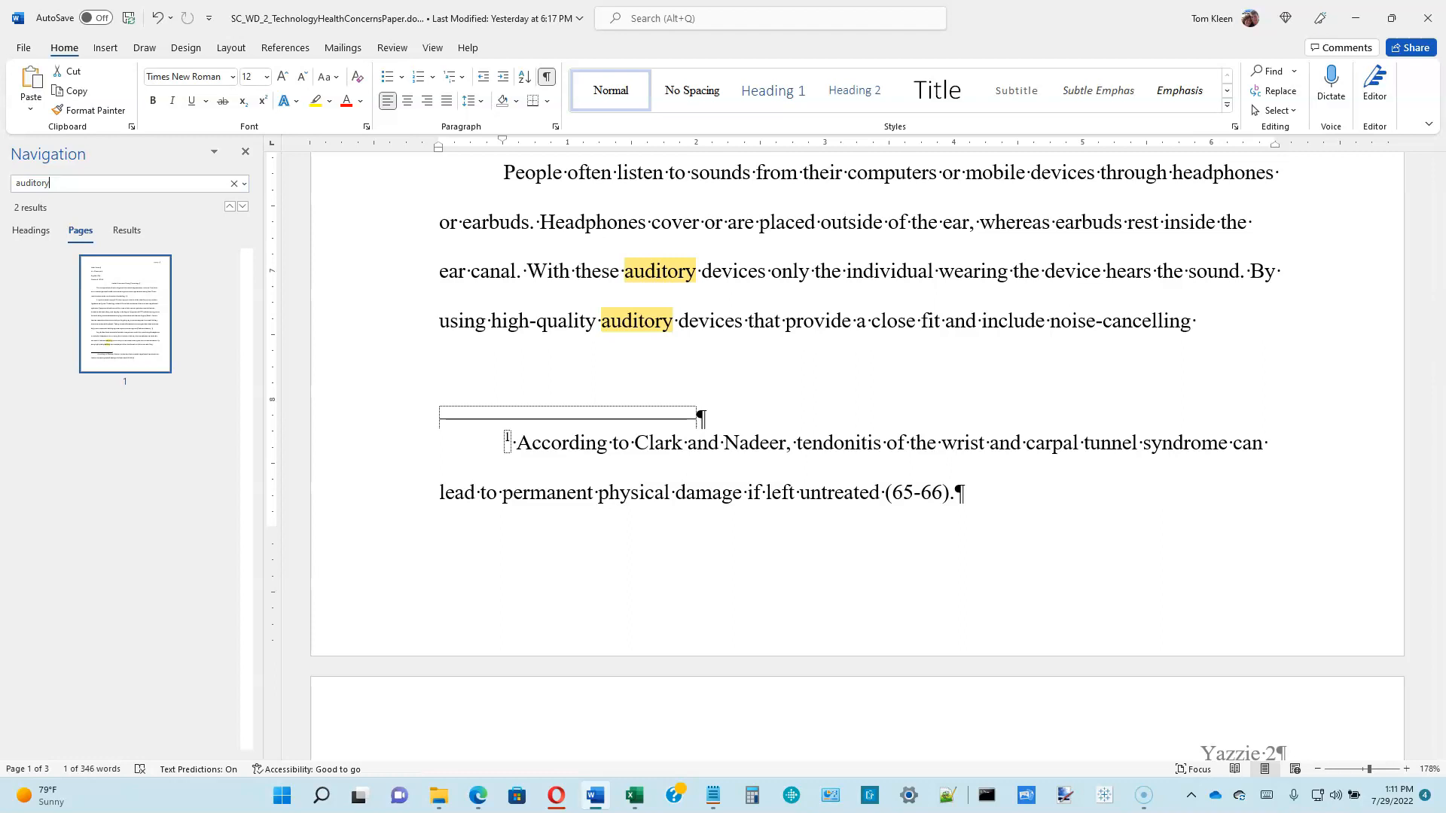
pyautogui.click(244, 206)
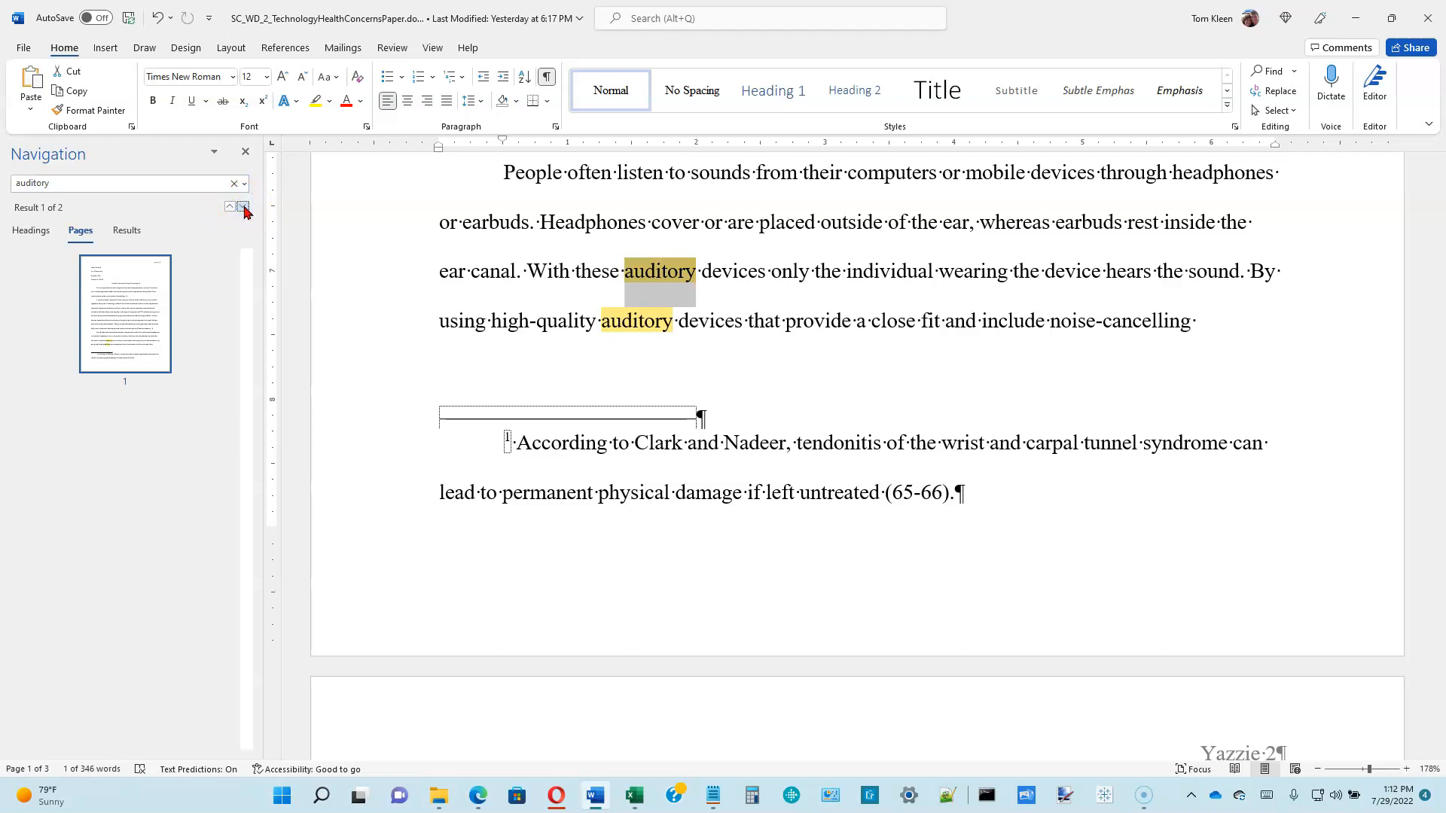
pyautogui.click(244, 207)
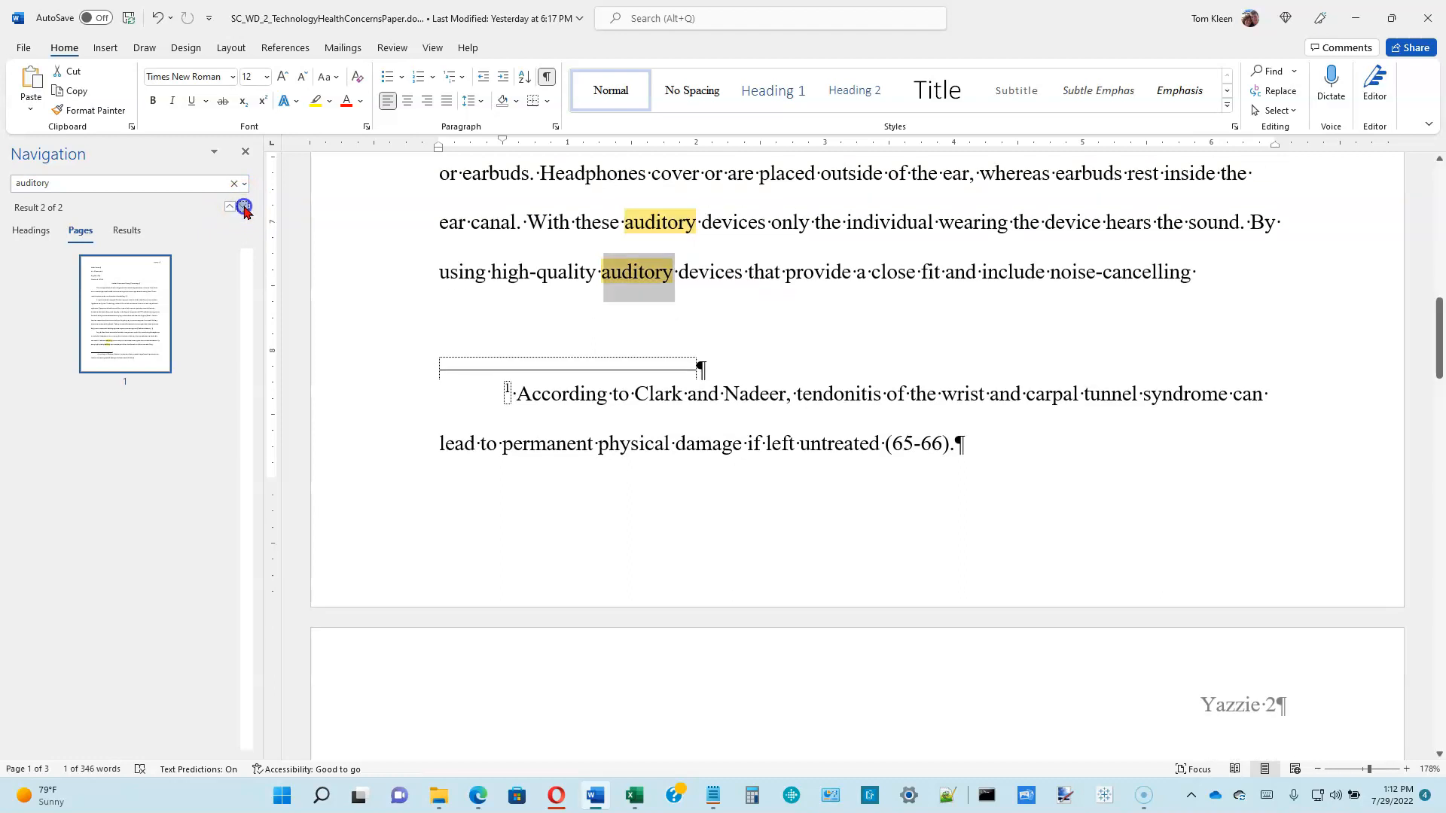
pyautogui.click(244, 207)
pyautogui.click(244, 206)
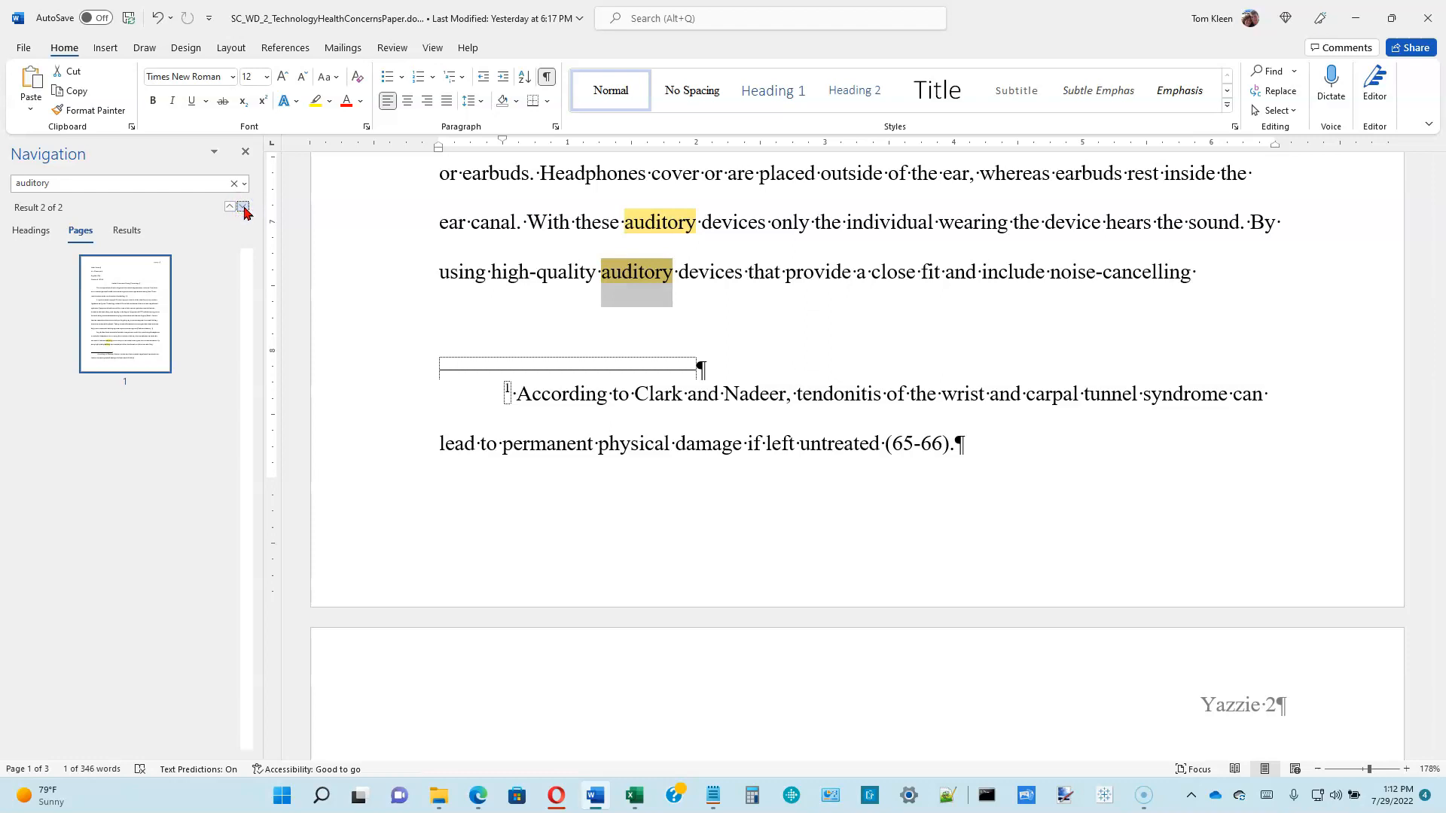
pyautogui.click(336, 249)
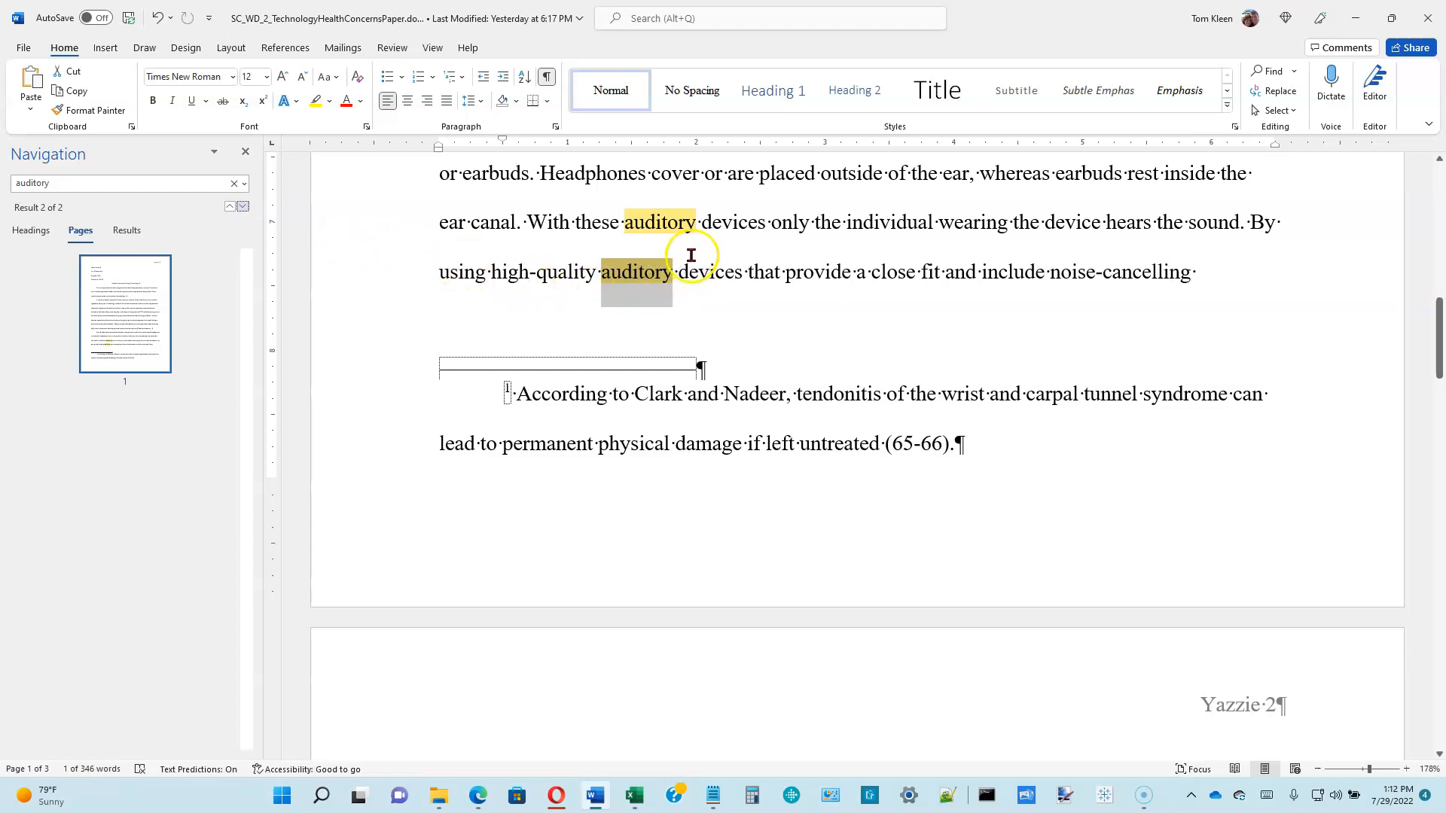
# Replace all occurrences of "auditory" with "listening" throughout the document, including the part before the starting point
pyautogui.click(1280, 96)
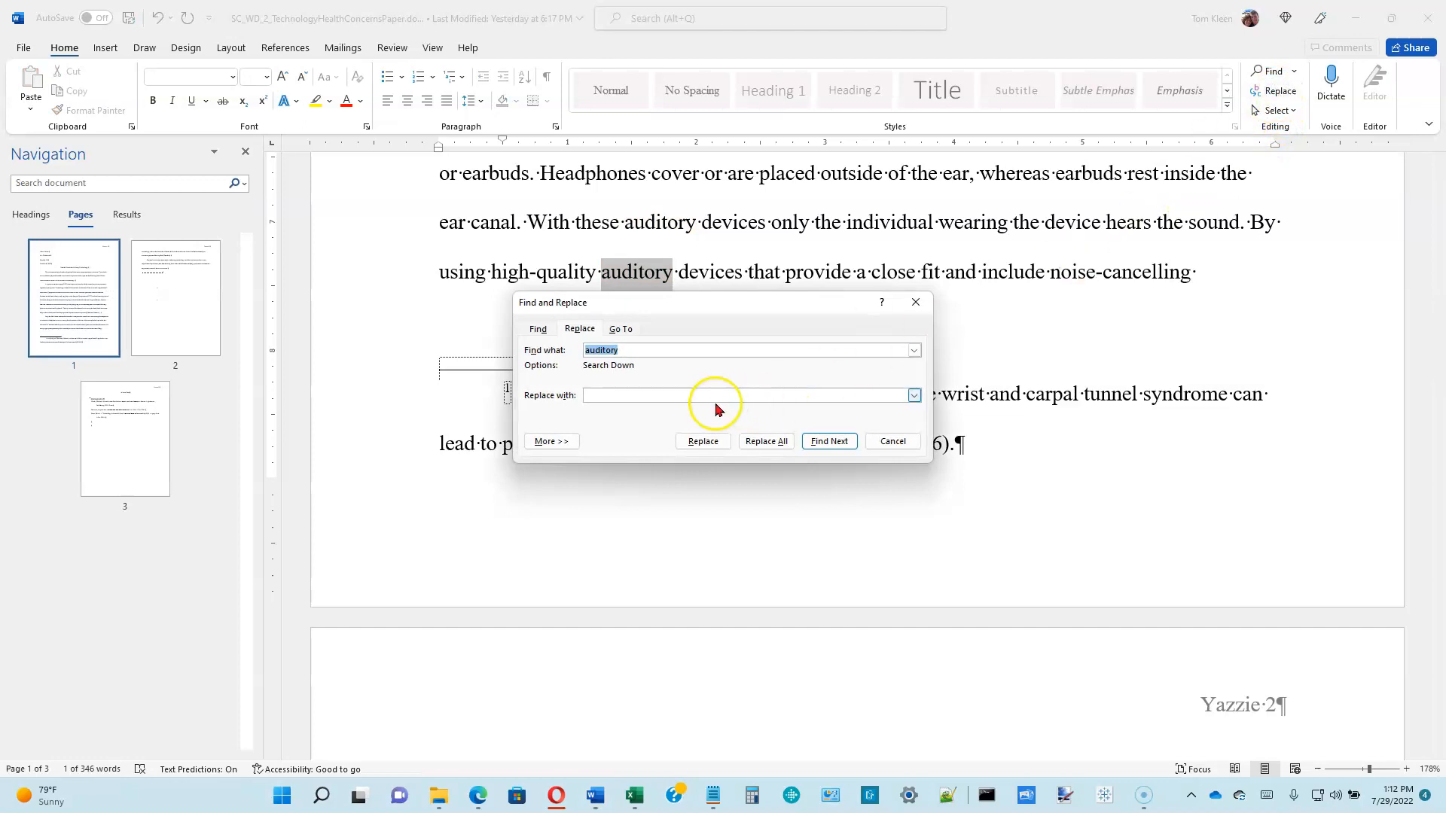
pyautogui.click(642, 351)
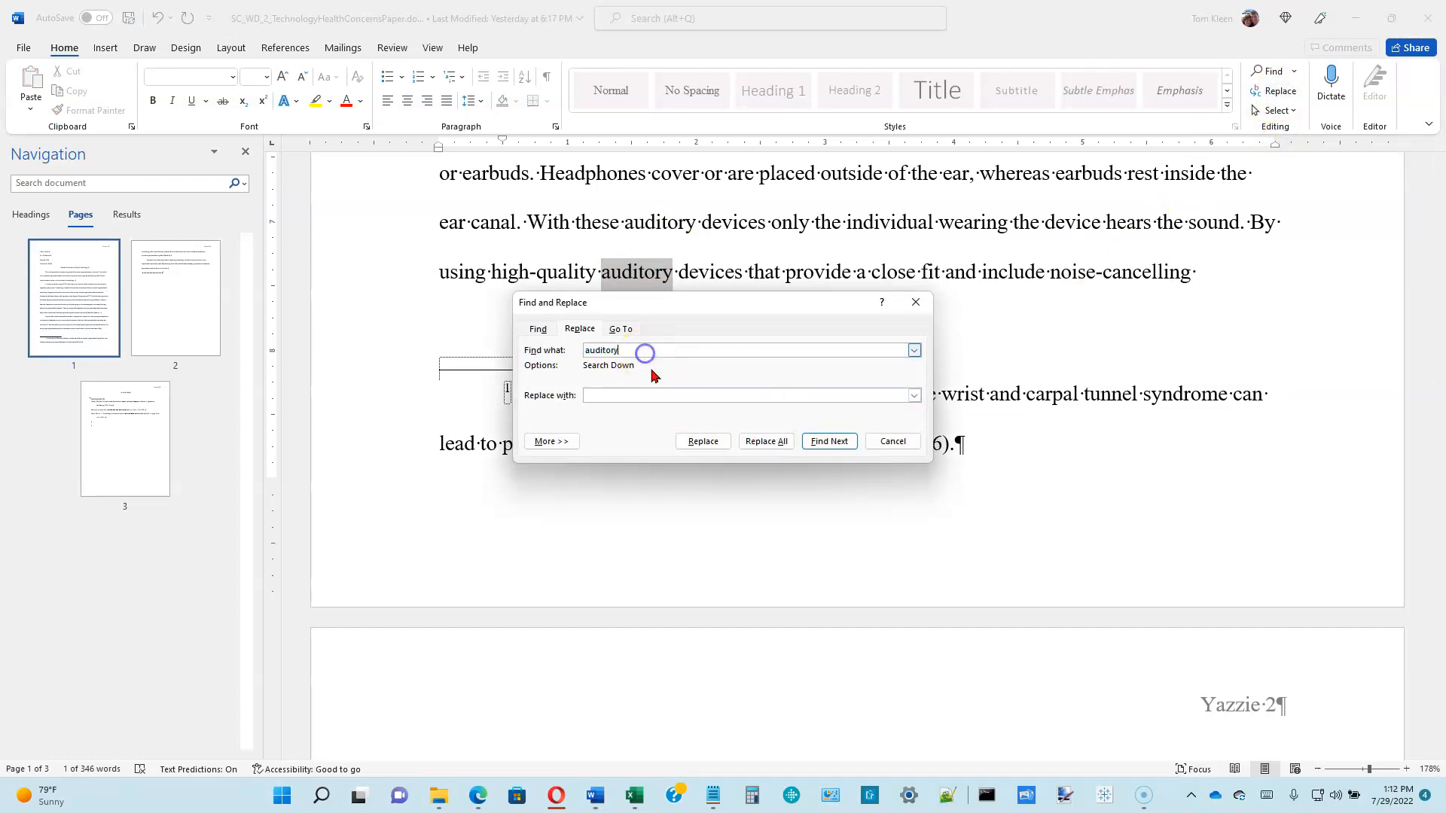
pyautogui.click(638, 395)
pyautogui.write('listening')
pyautogui.click(707, 444)
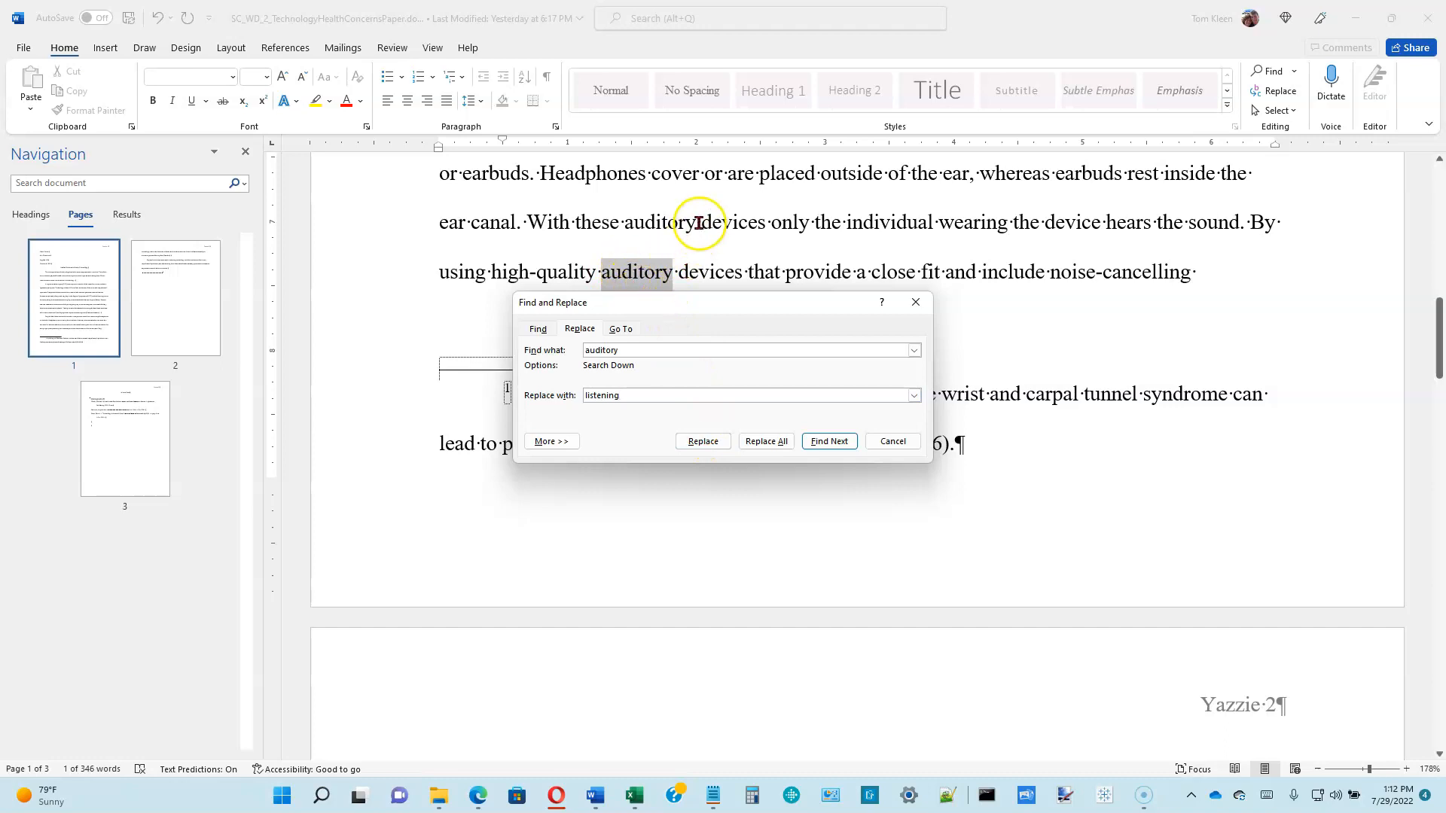
pyautogui.click(776, 443)
pyautogui.click(778, 443)
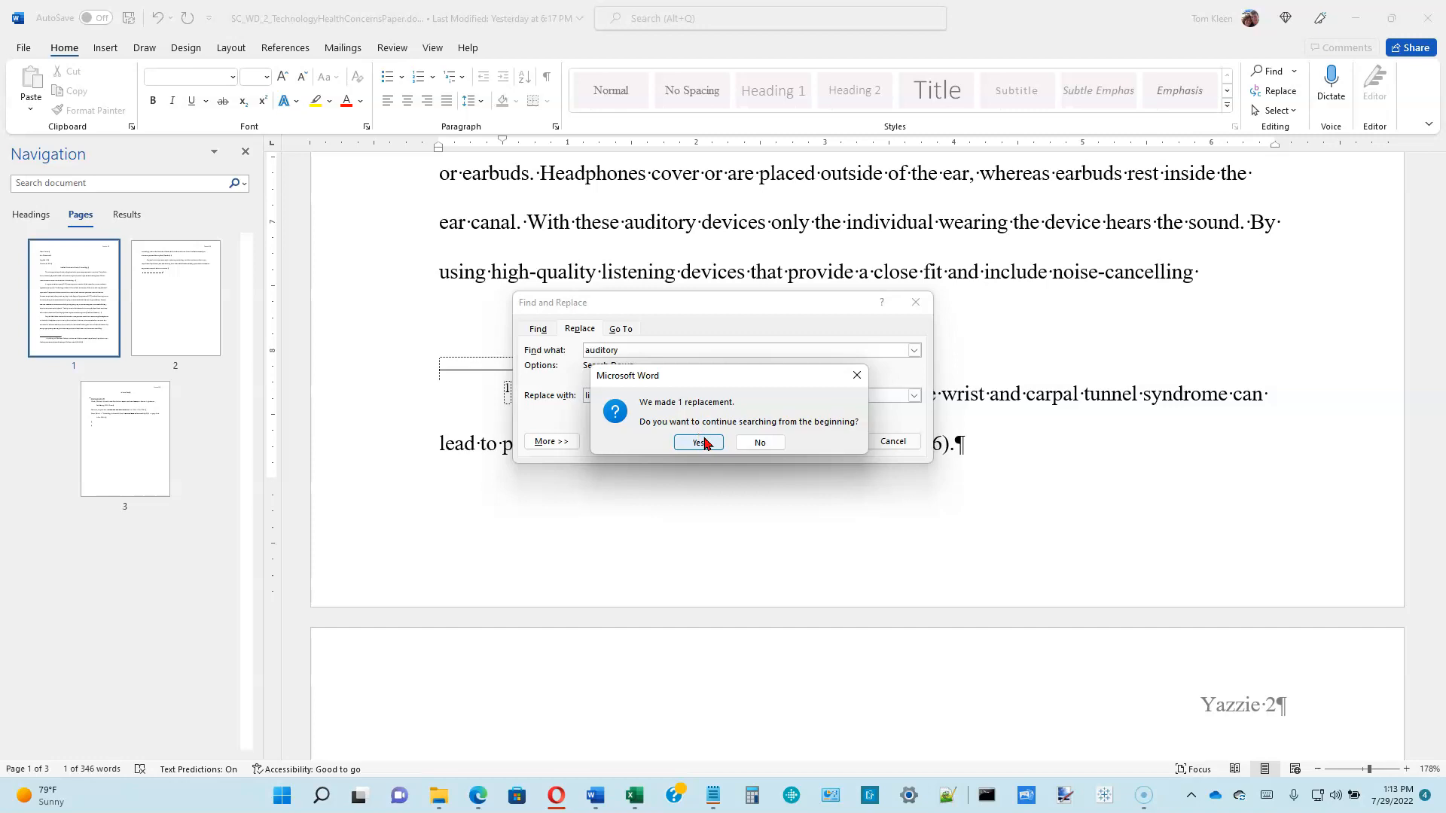
pyautogui.click(701, 443)
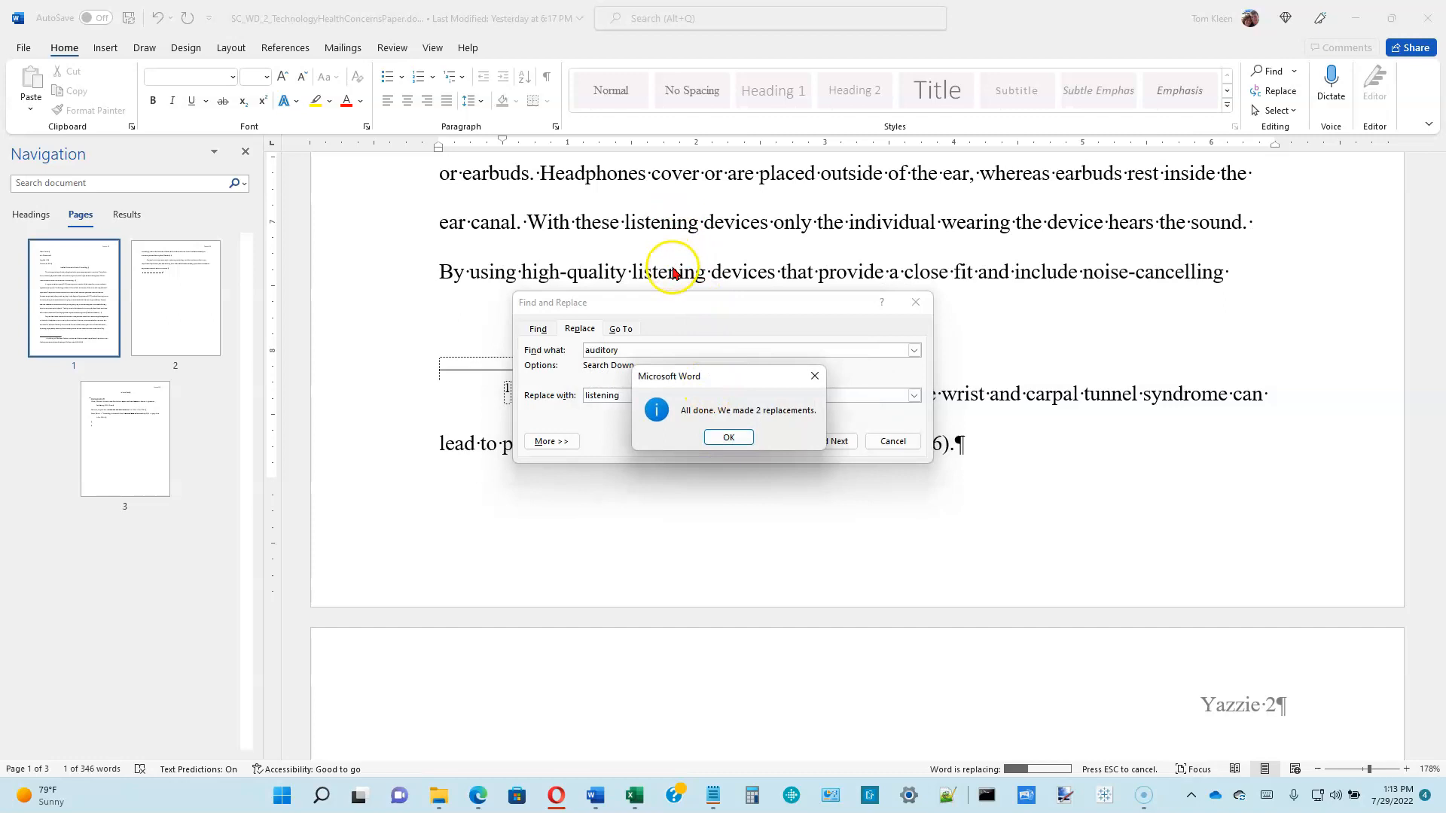
pyautogui.click(727, 438)
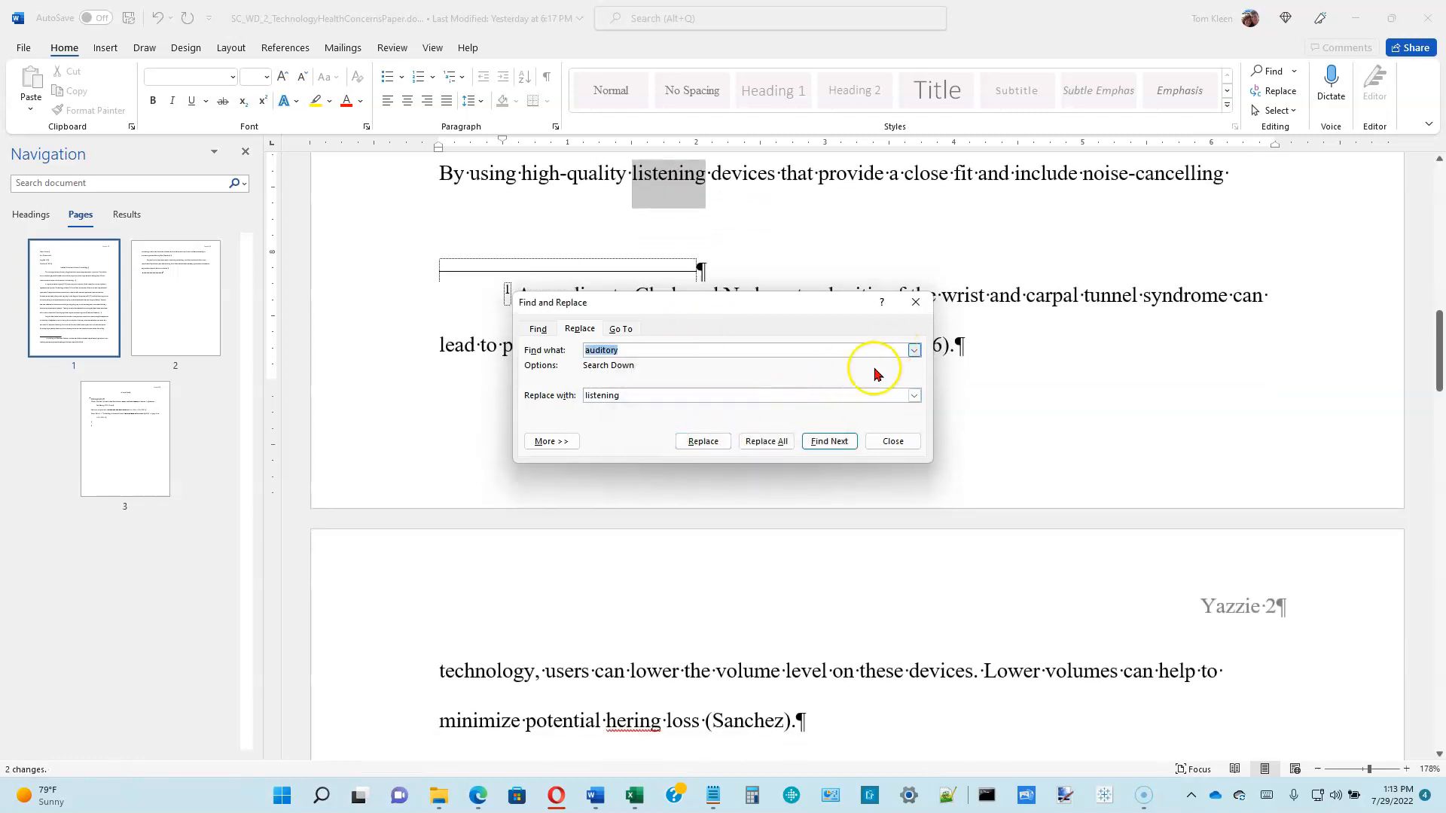
pyautogui.click(893, 442)
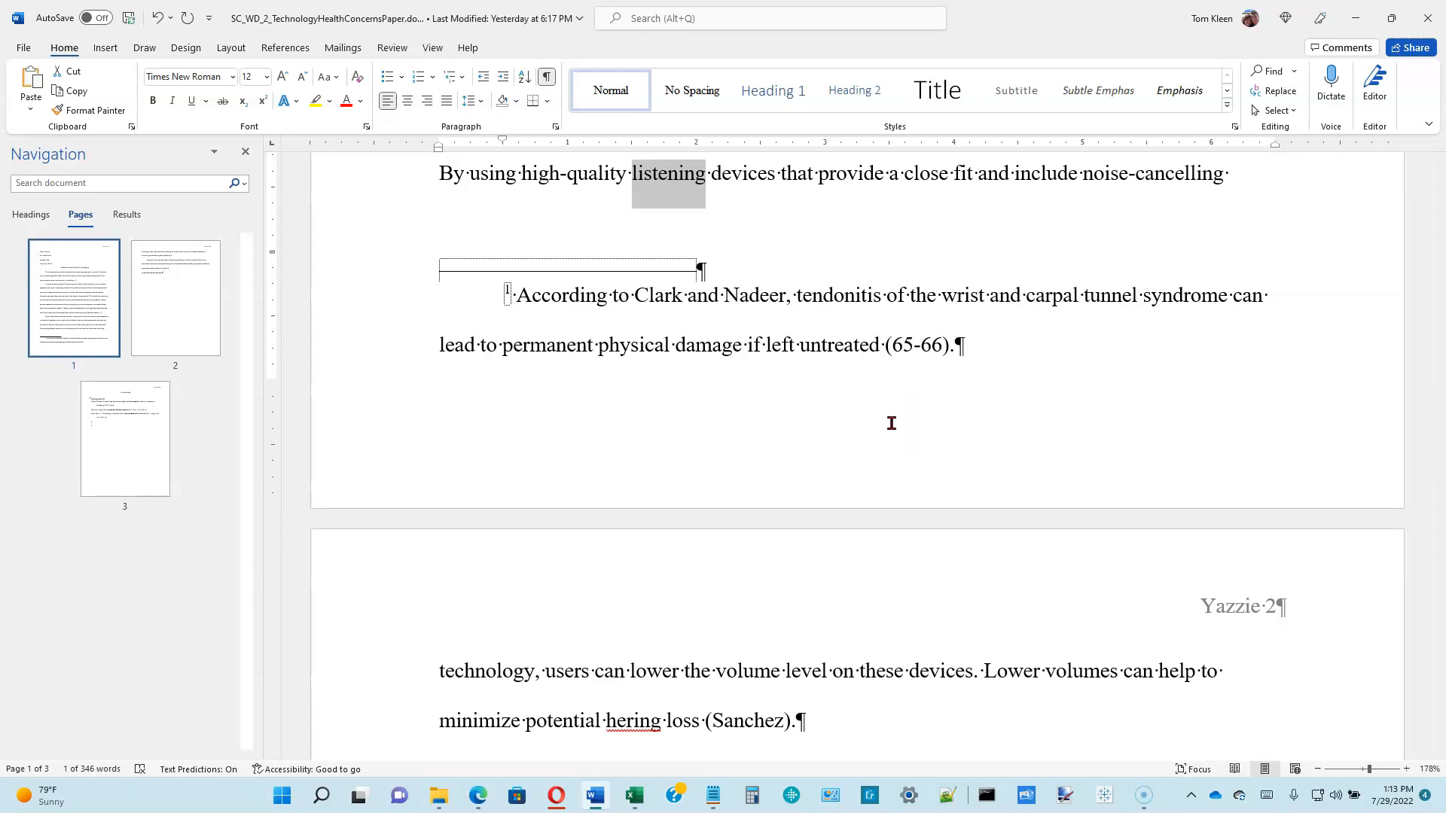
pyautogui.hotkey('alt', 'p')
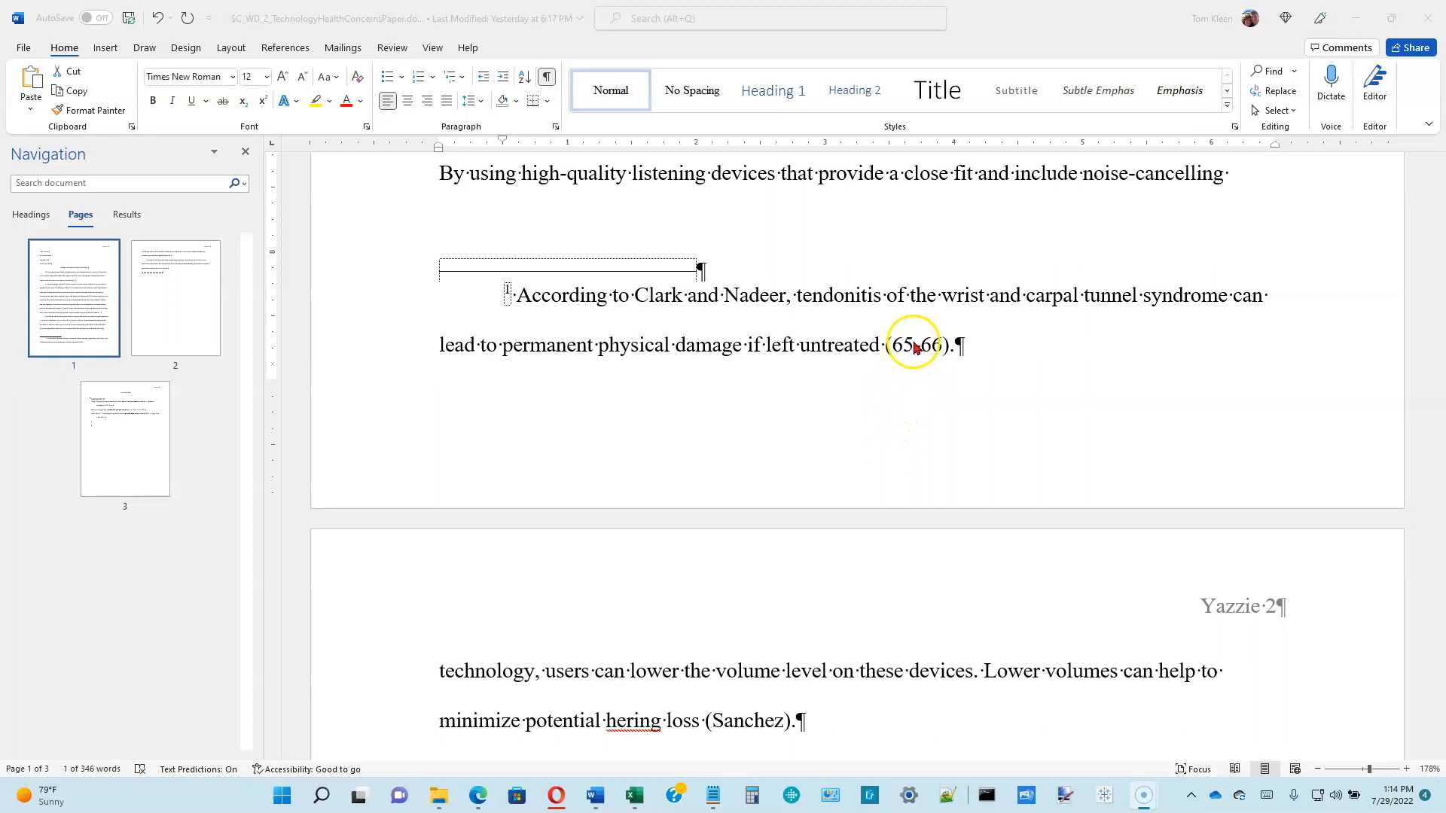
# Replace "continual" with its synonym "frequent" in the sentence beginning "Taking continual breaks" in the repetitive strain injury paragraph
pyautogui.scroll(6, 890, 283)
pyautogui.scroll(5, 890, 286)
pyautogui.scroll(-1, 855, 348)
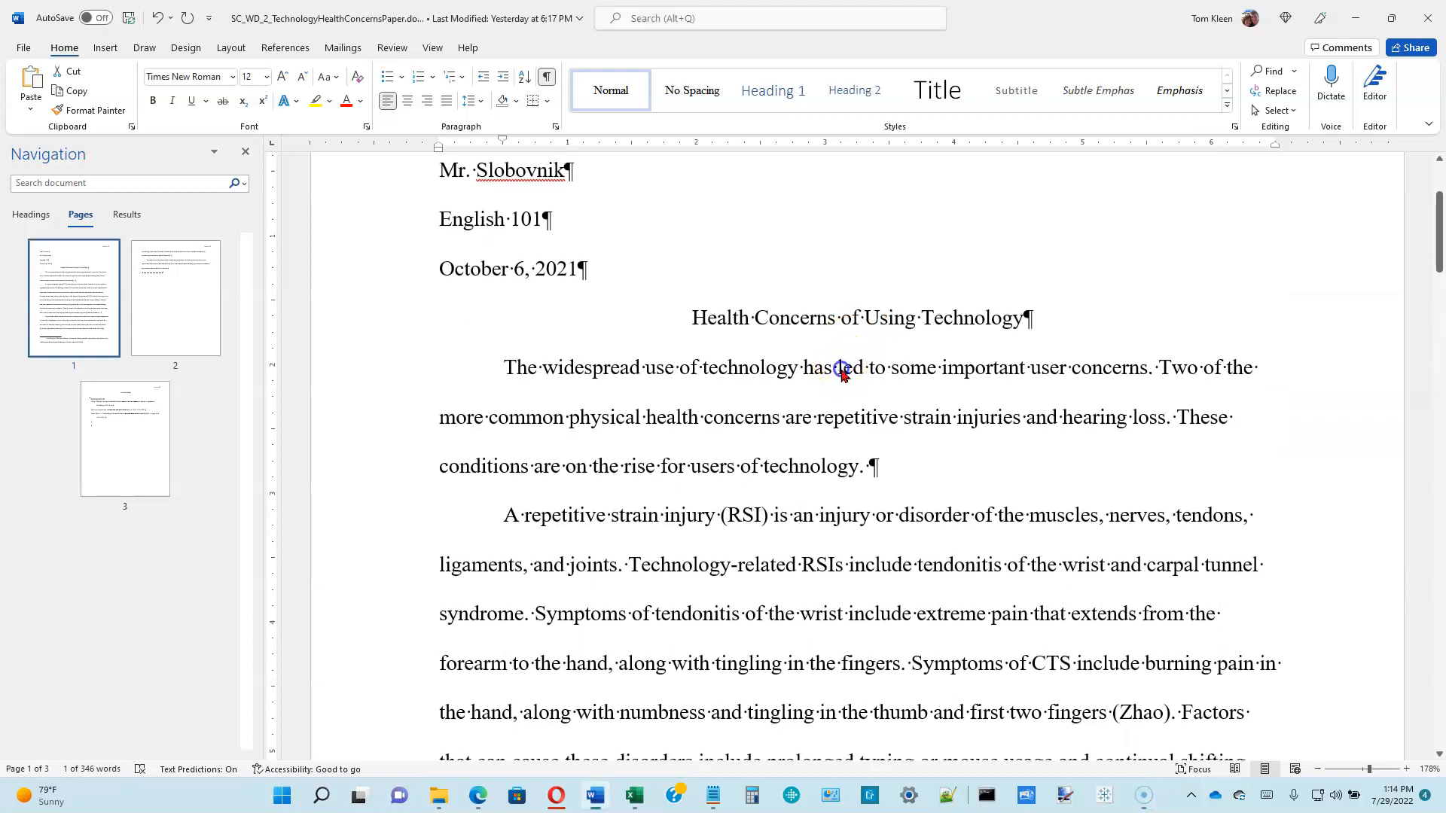
pyautogui.doubleClick(377, 418)
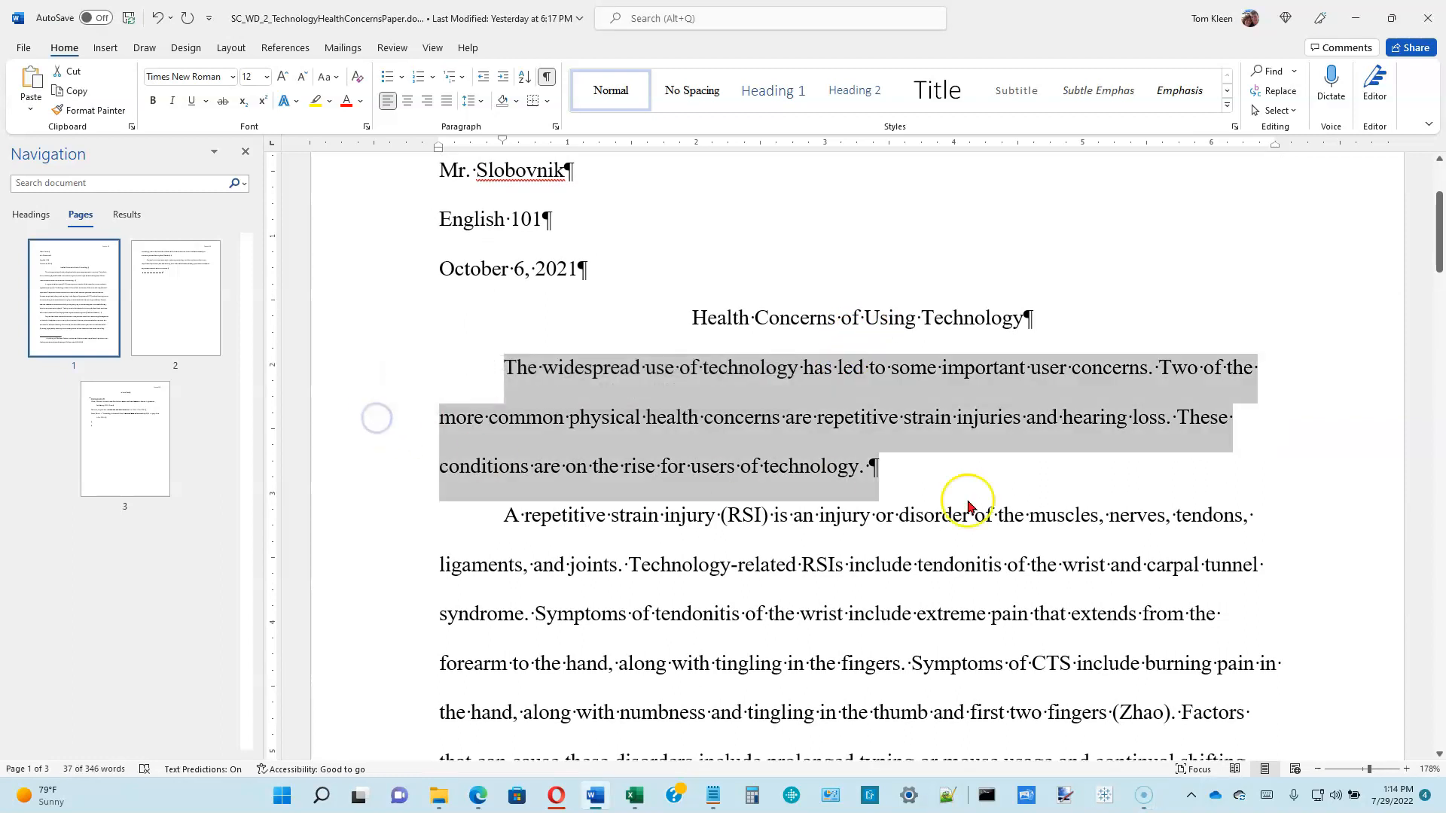
pyautogui.scroll(-2, 968, 506)
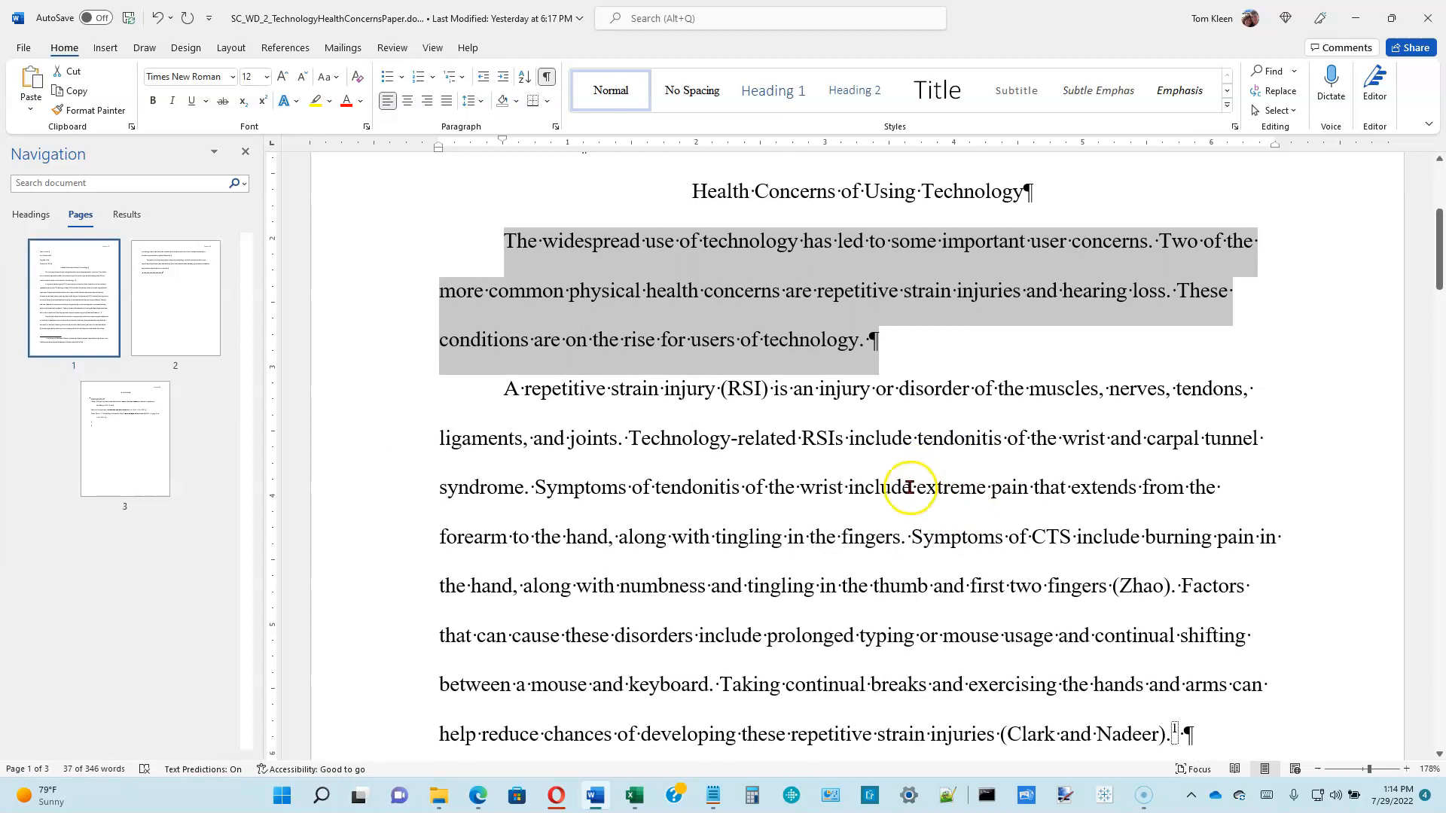
pyautogui.click(892, 511)
pyautogui.scroll(-3, 892, 510)
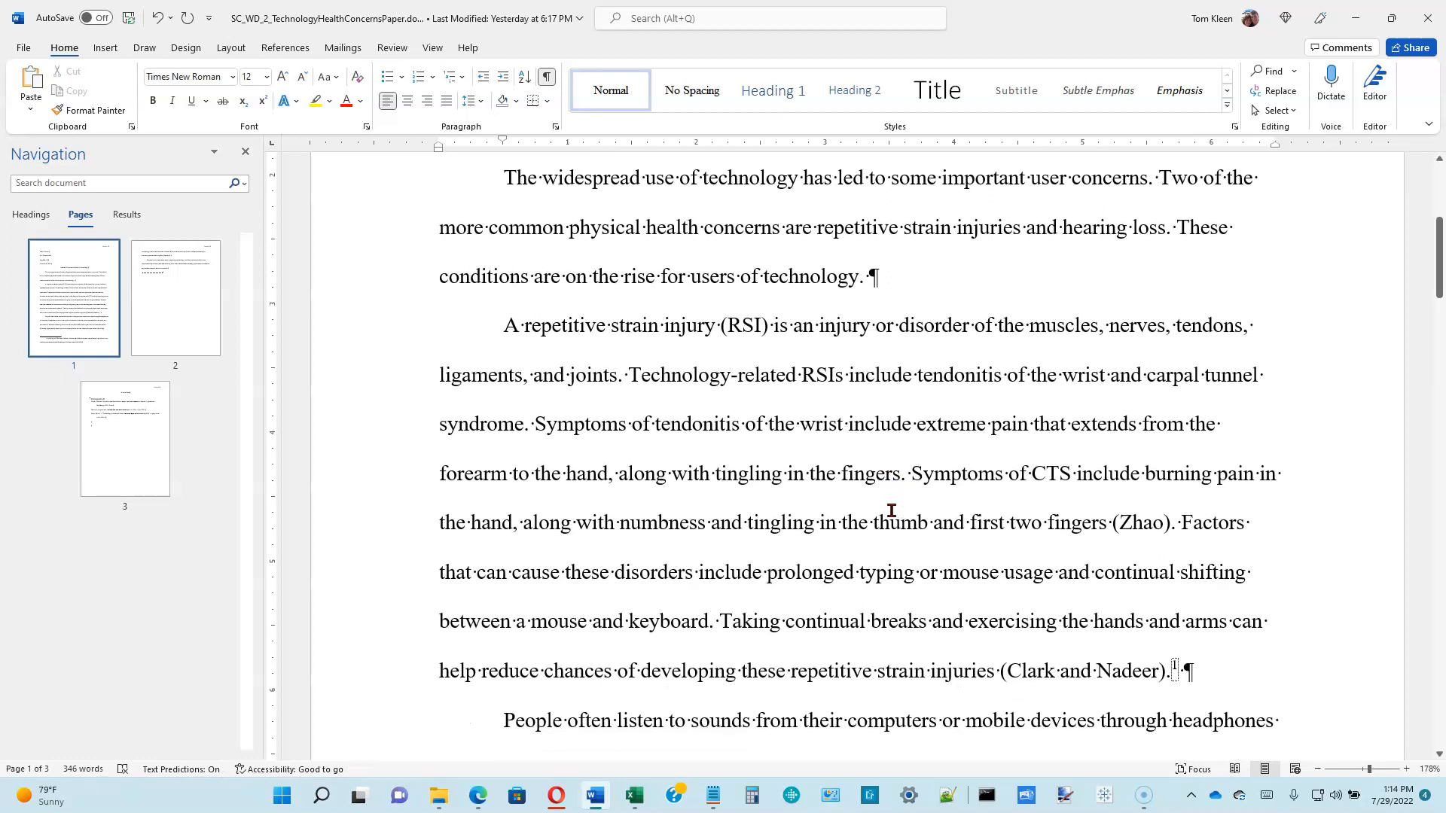
pyautogui.doubleClick(826, 501)
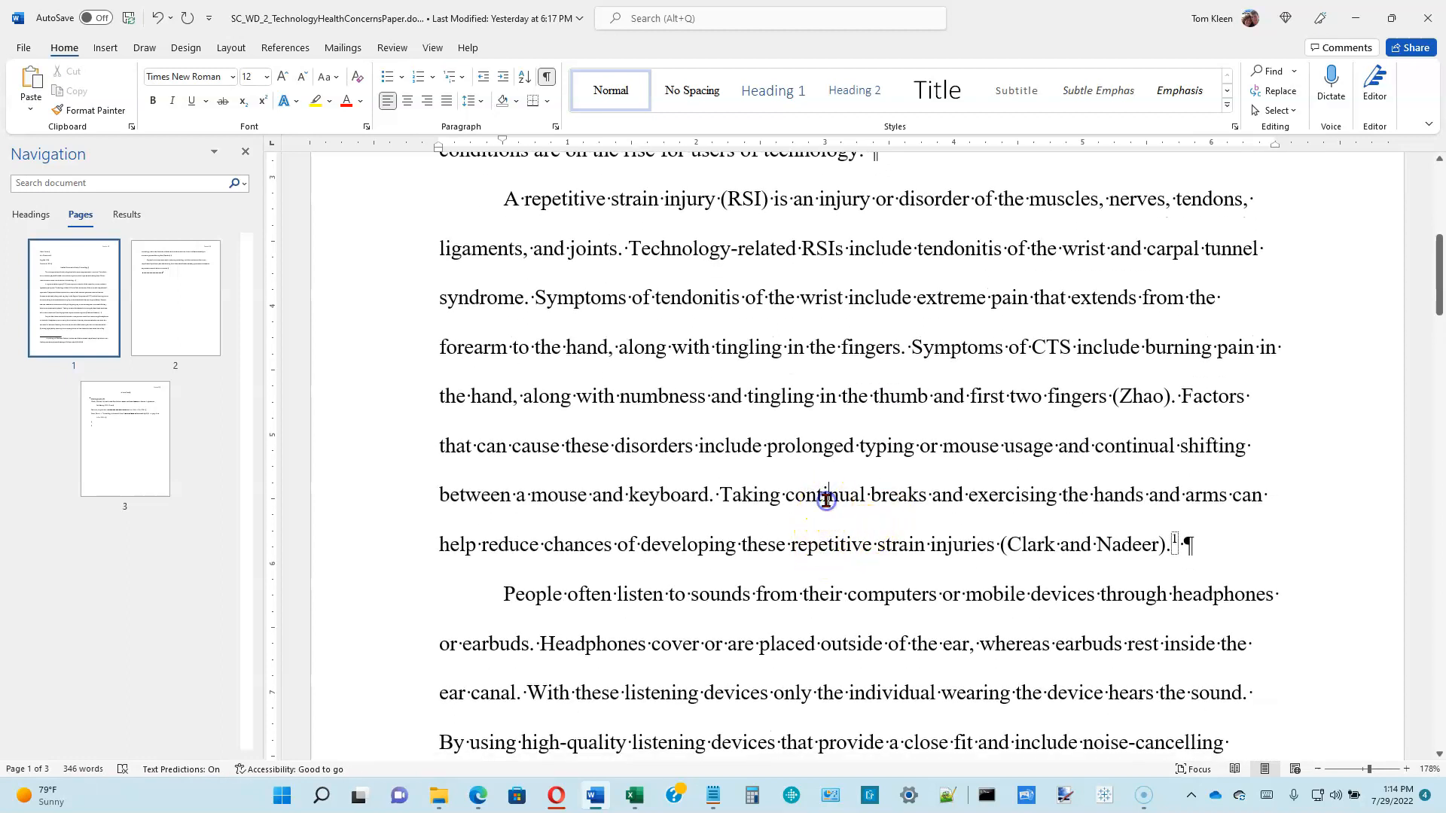
pyautogui.rightClick(825, 502)
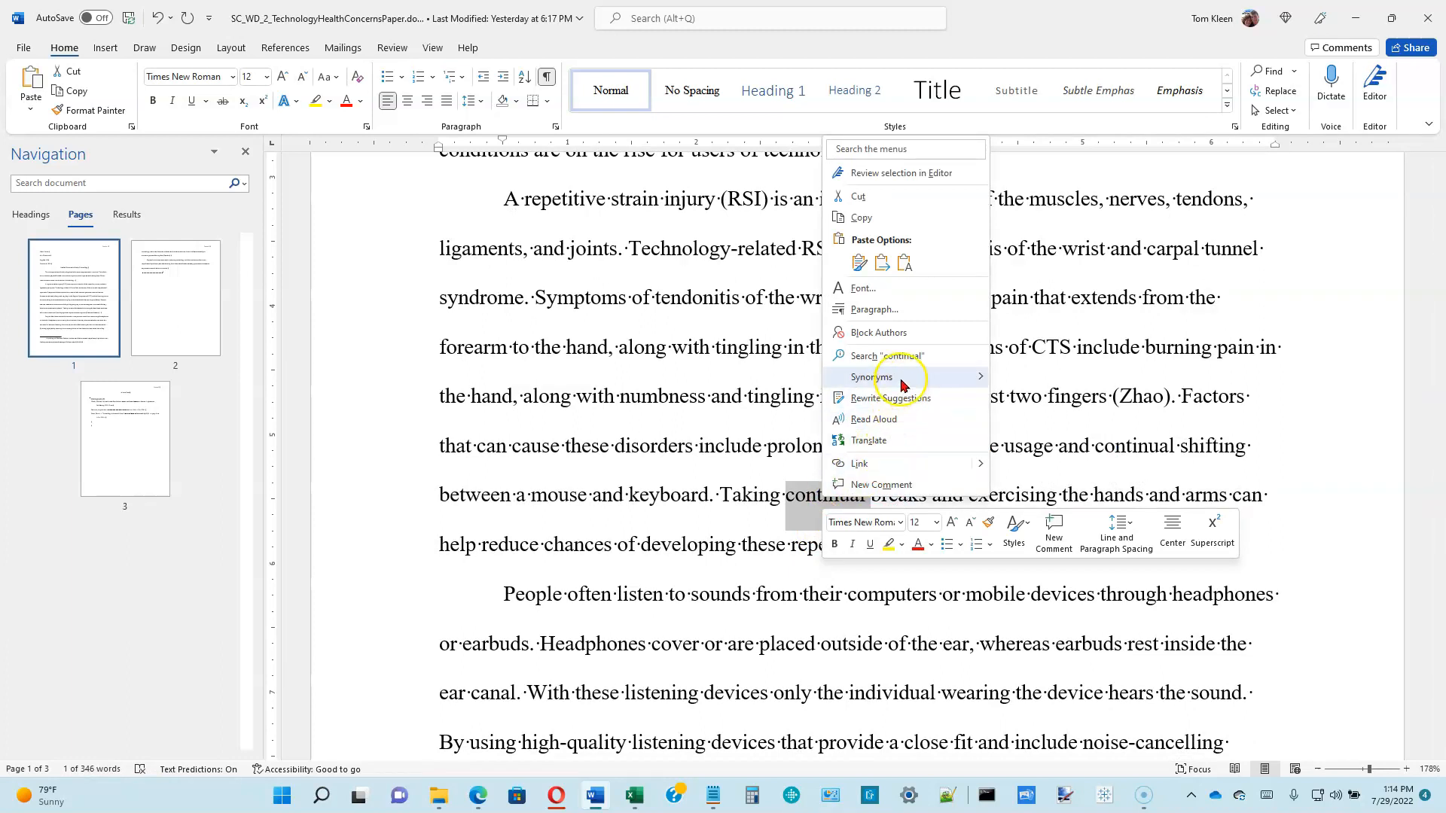
pyautogui.moveTo(902, 380)
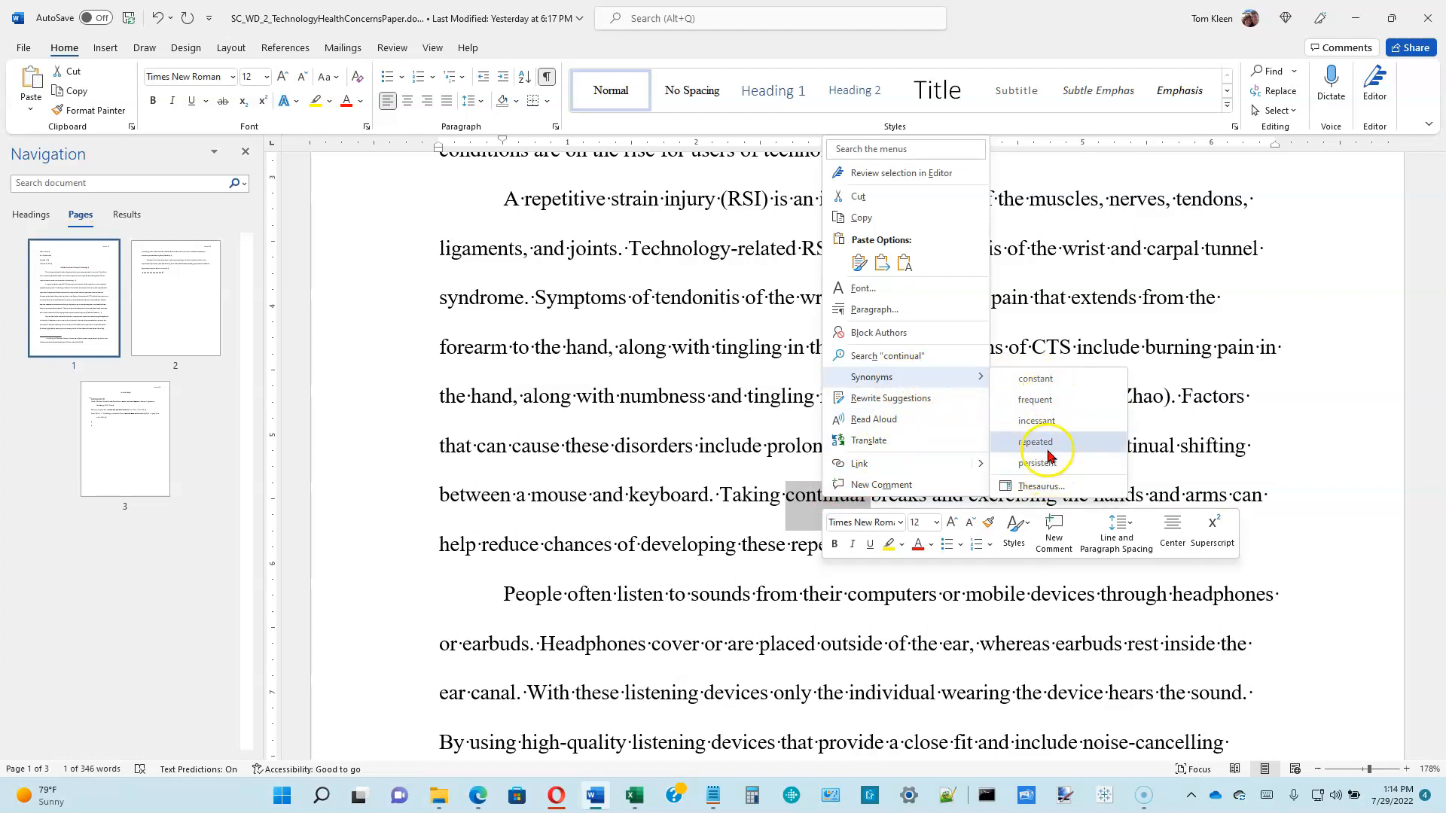
pyautogui.click(1038, 402)
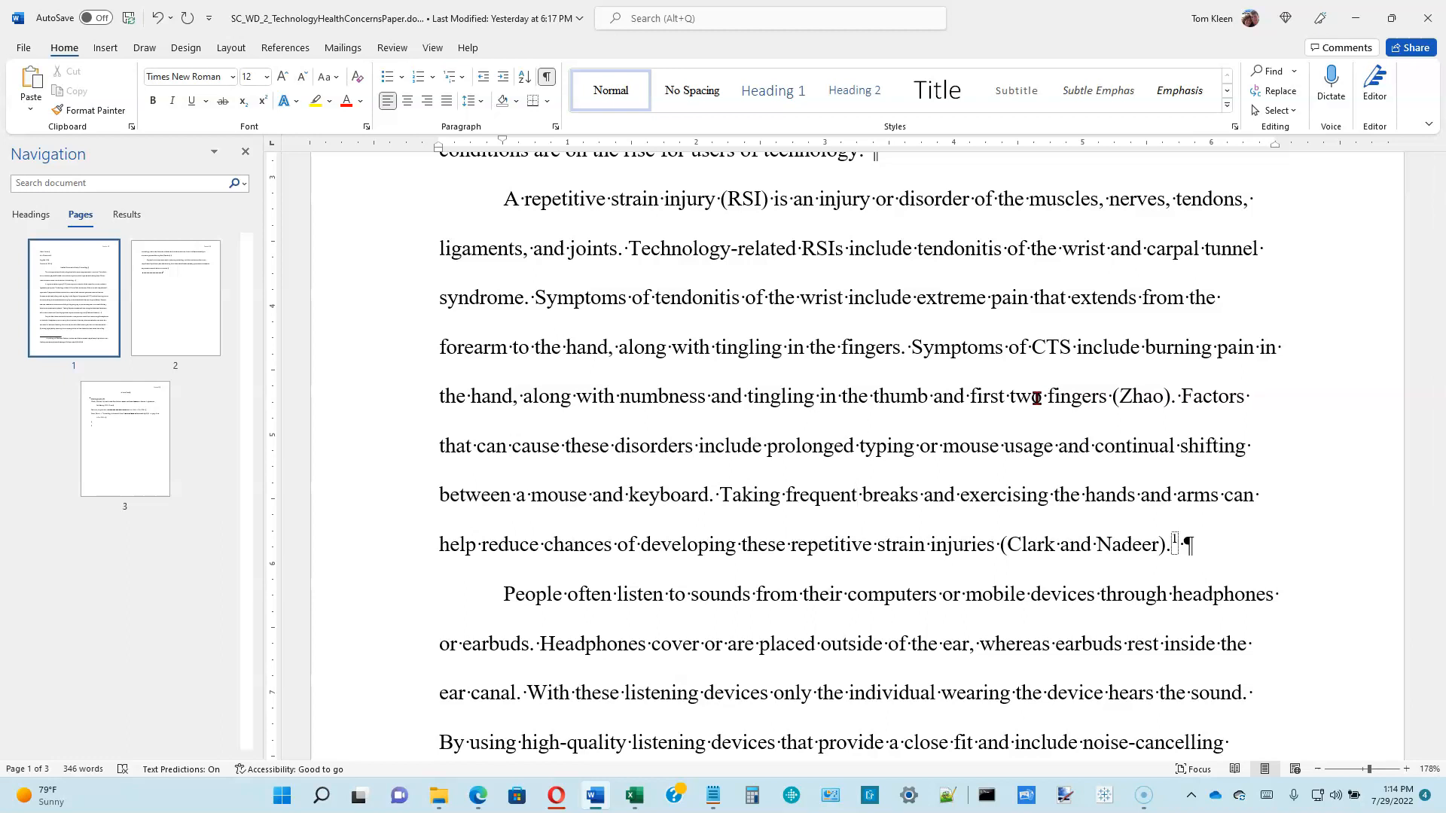
pyautogui.press('super+alt+r')
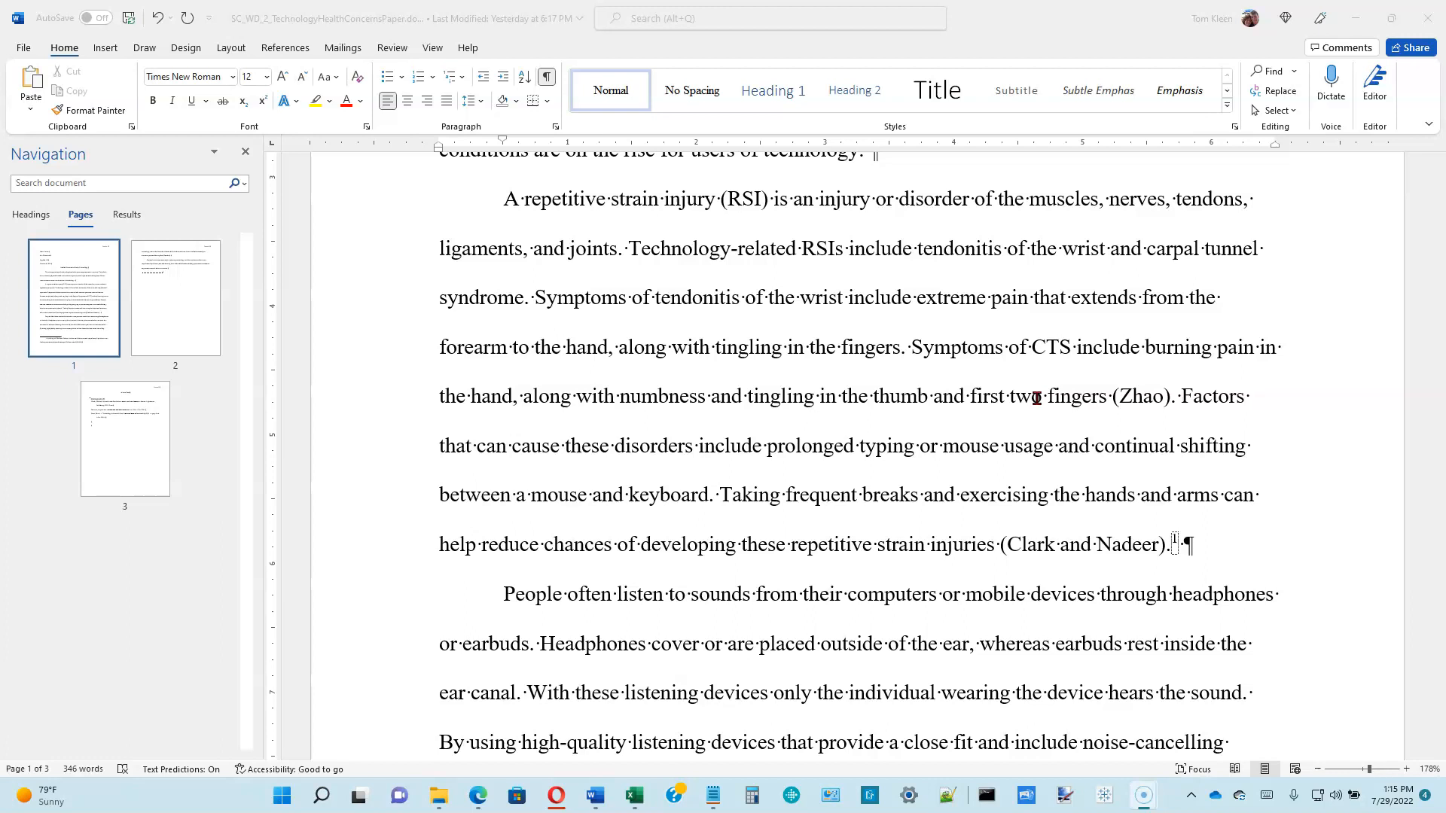
# Start a spelling and grammar check from the beginning of the document and ignore all occurrences of the instructor's flagged surname
pyautogui.click(1036, 398)
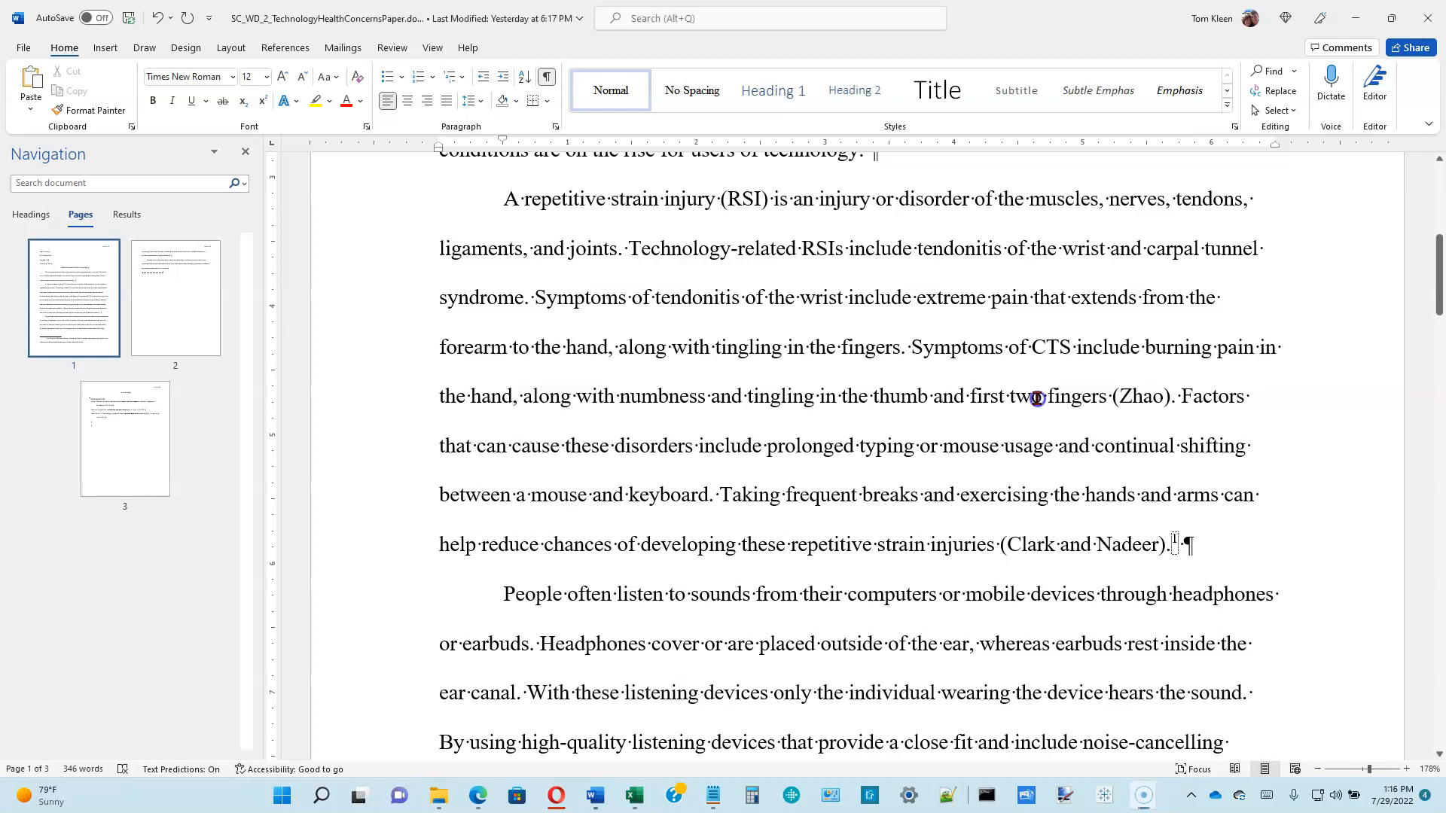
pyautogui.hotkey('ctrl', 'Home')
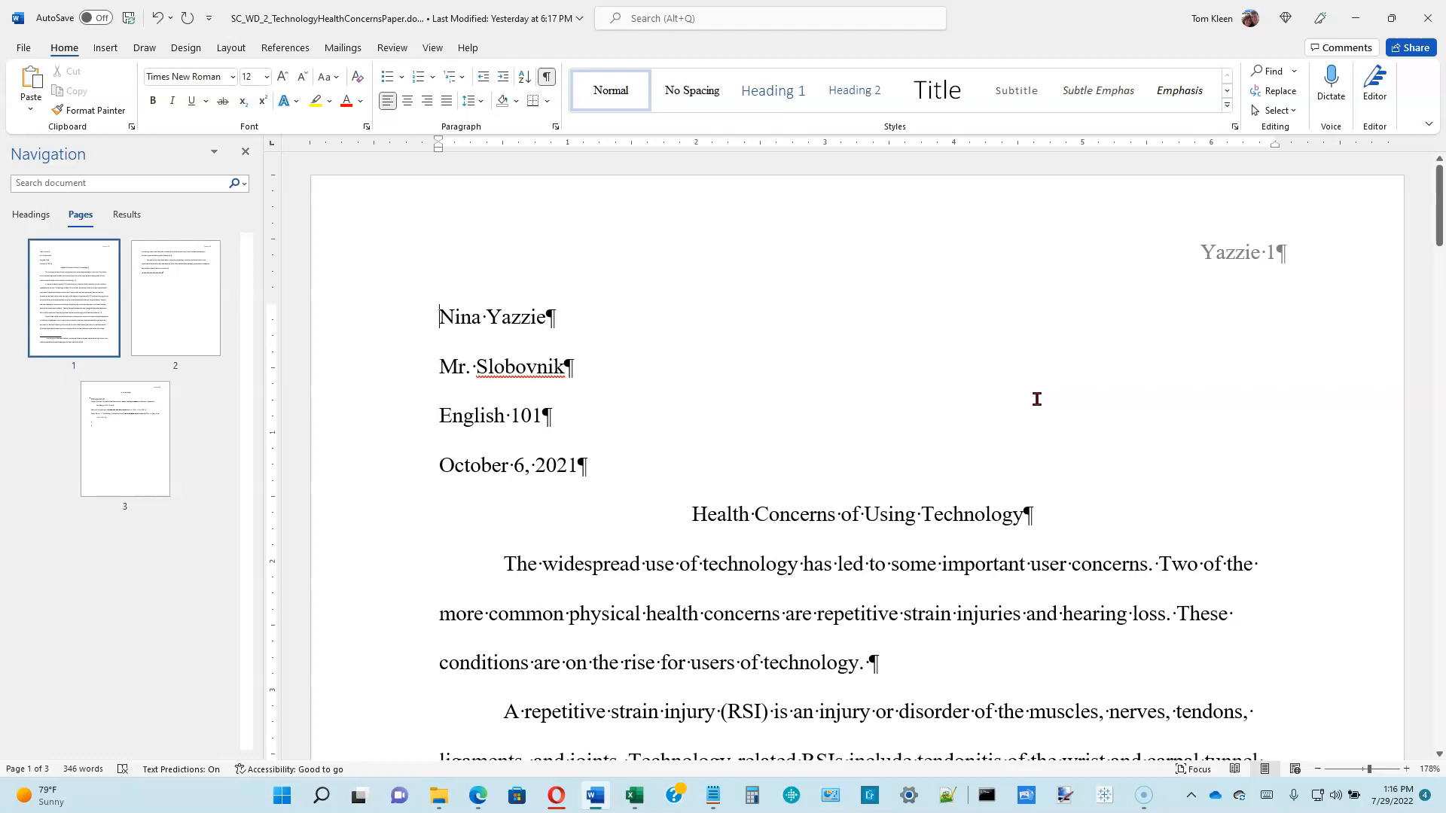
pyautogui.click(393, 48)
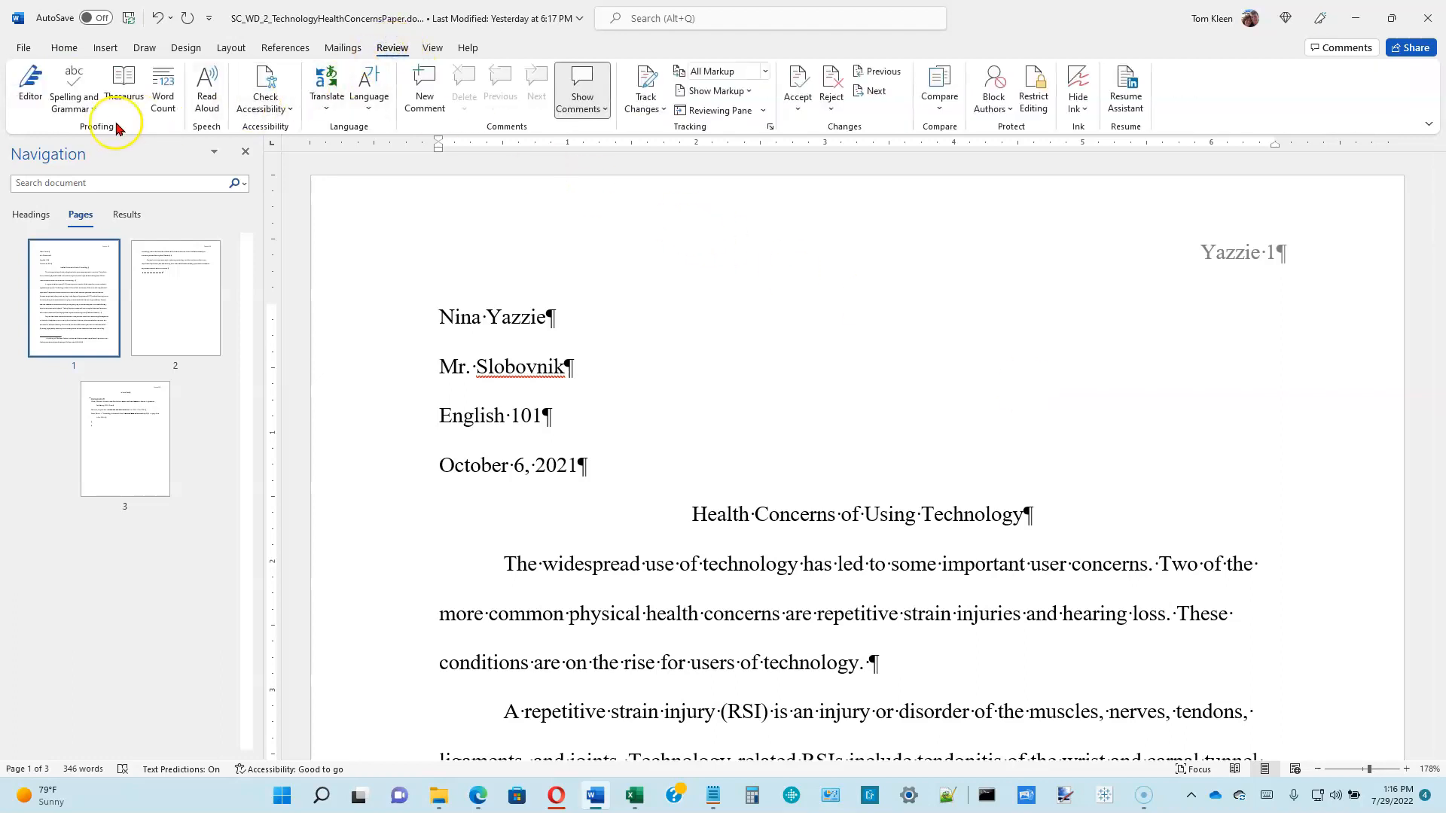
pyautogui.click(78, 82)
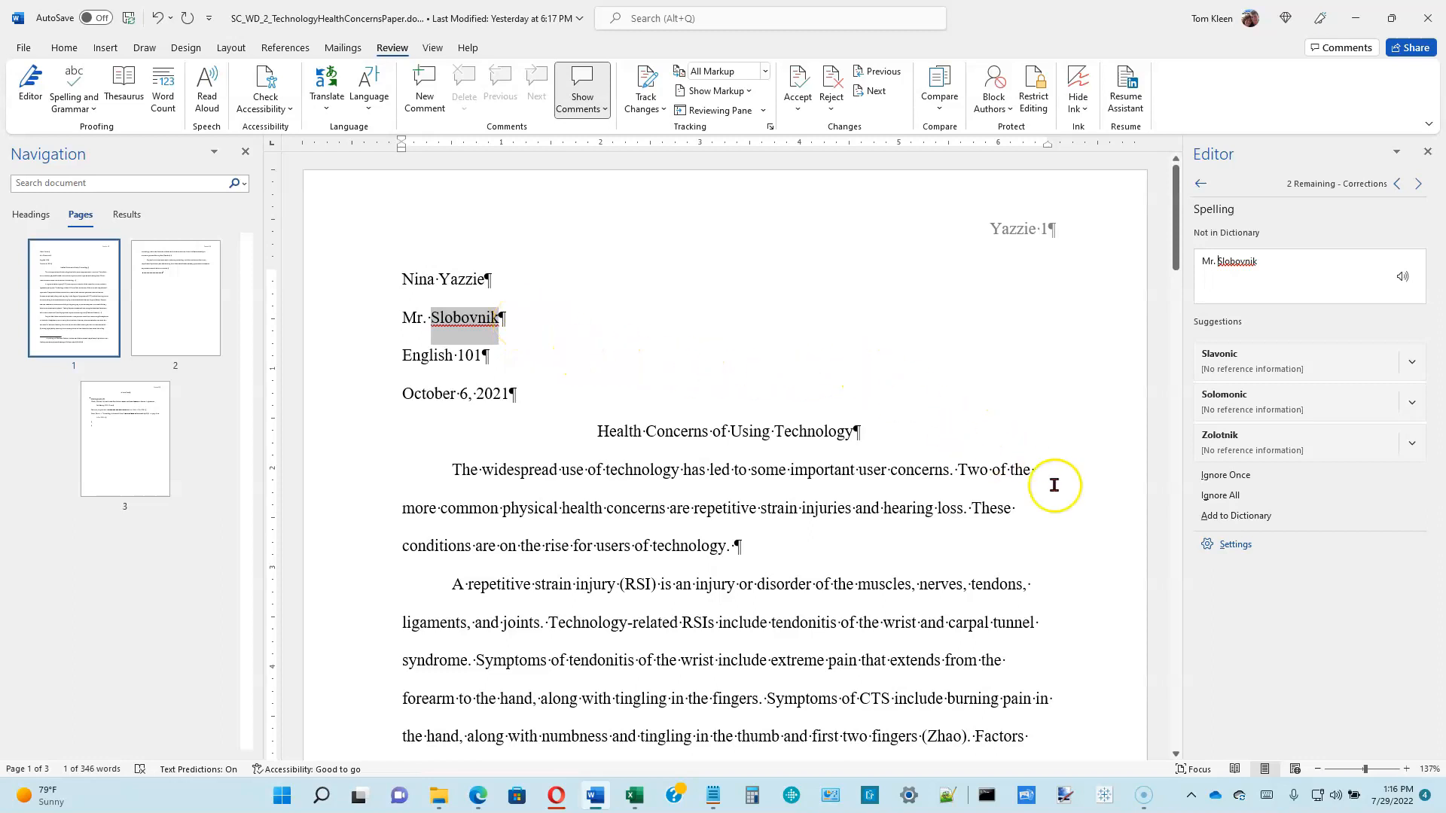
pyautogui.click(1221, 496)
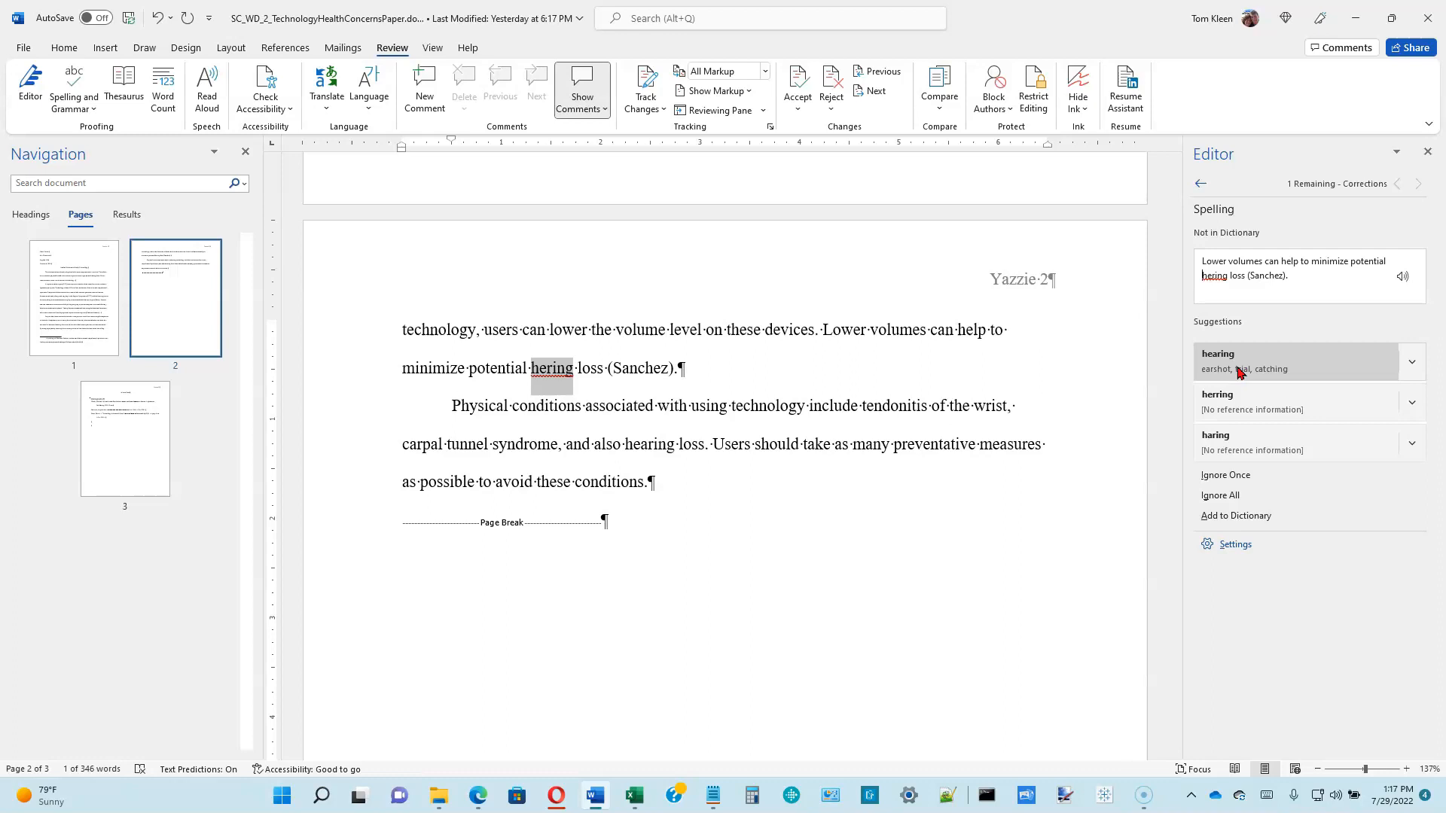
# Correct the misspelled "hering" to "hearing" in the sentence about lower volumes, and close the spelling check and document navigation
pyautogui.click(1239, 371)
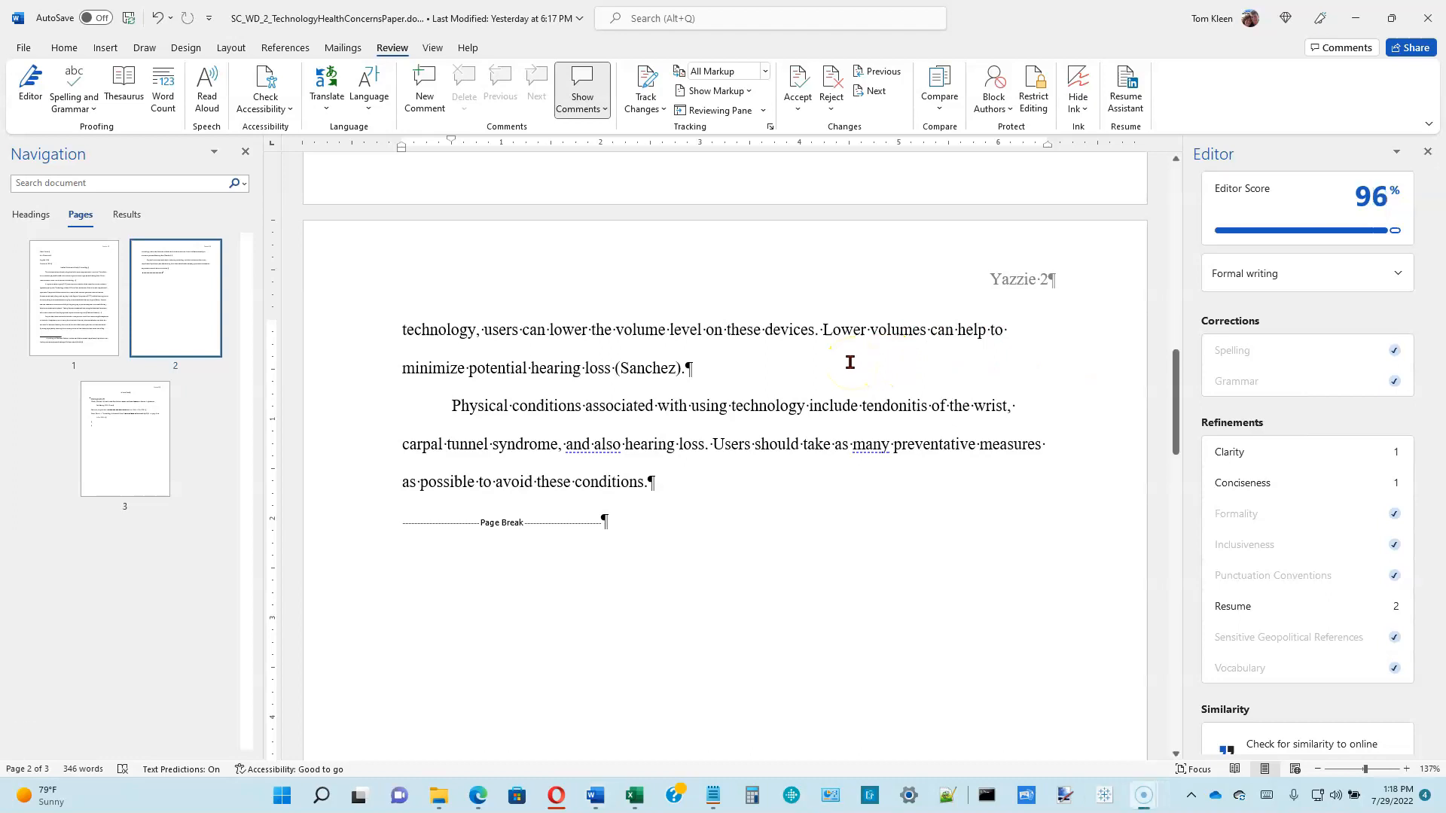
pyautogui.click(1428, 154)
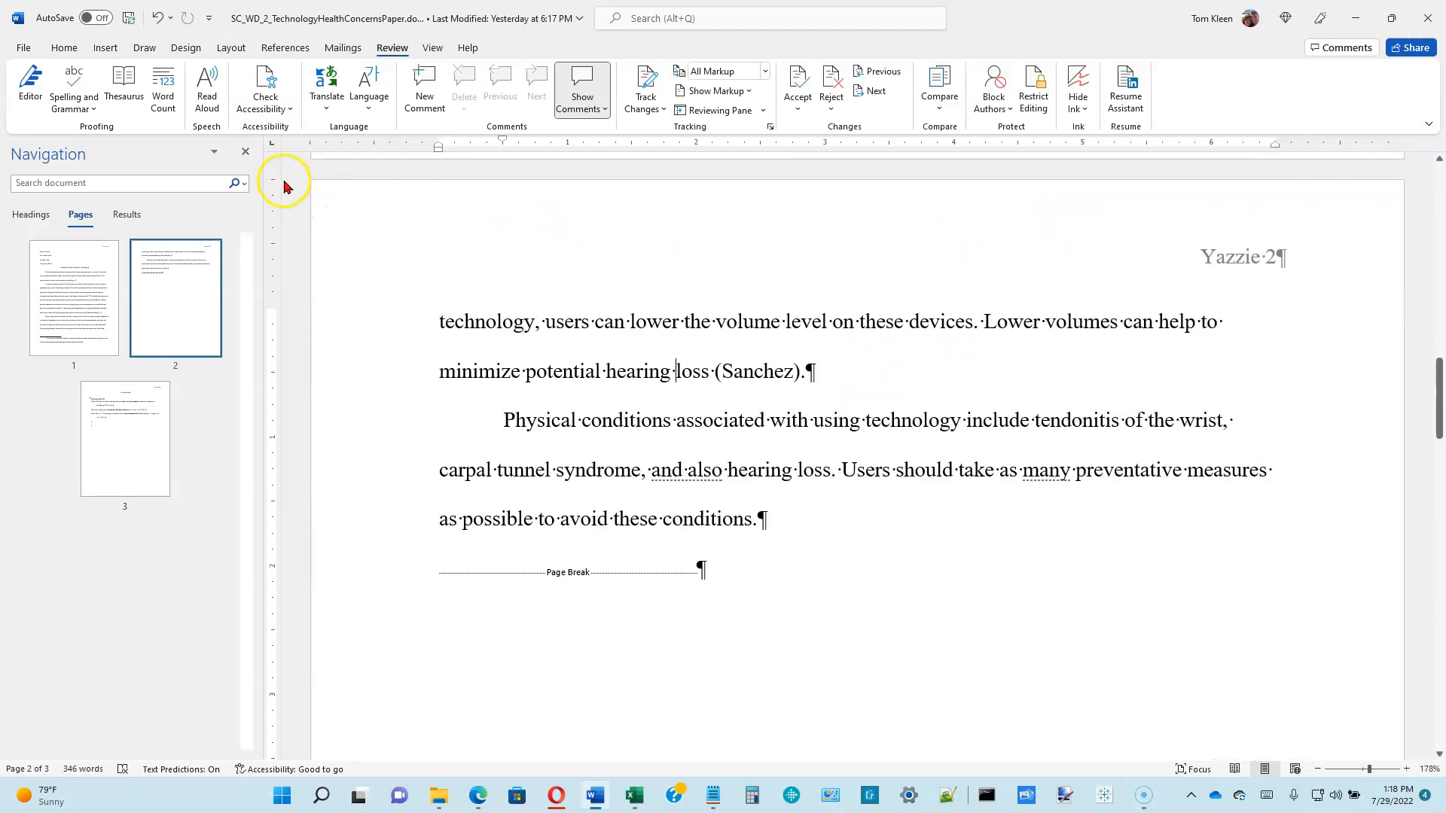
pyautogui.click(246, 156)
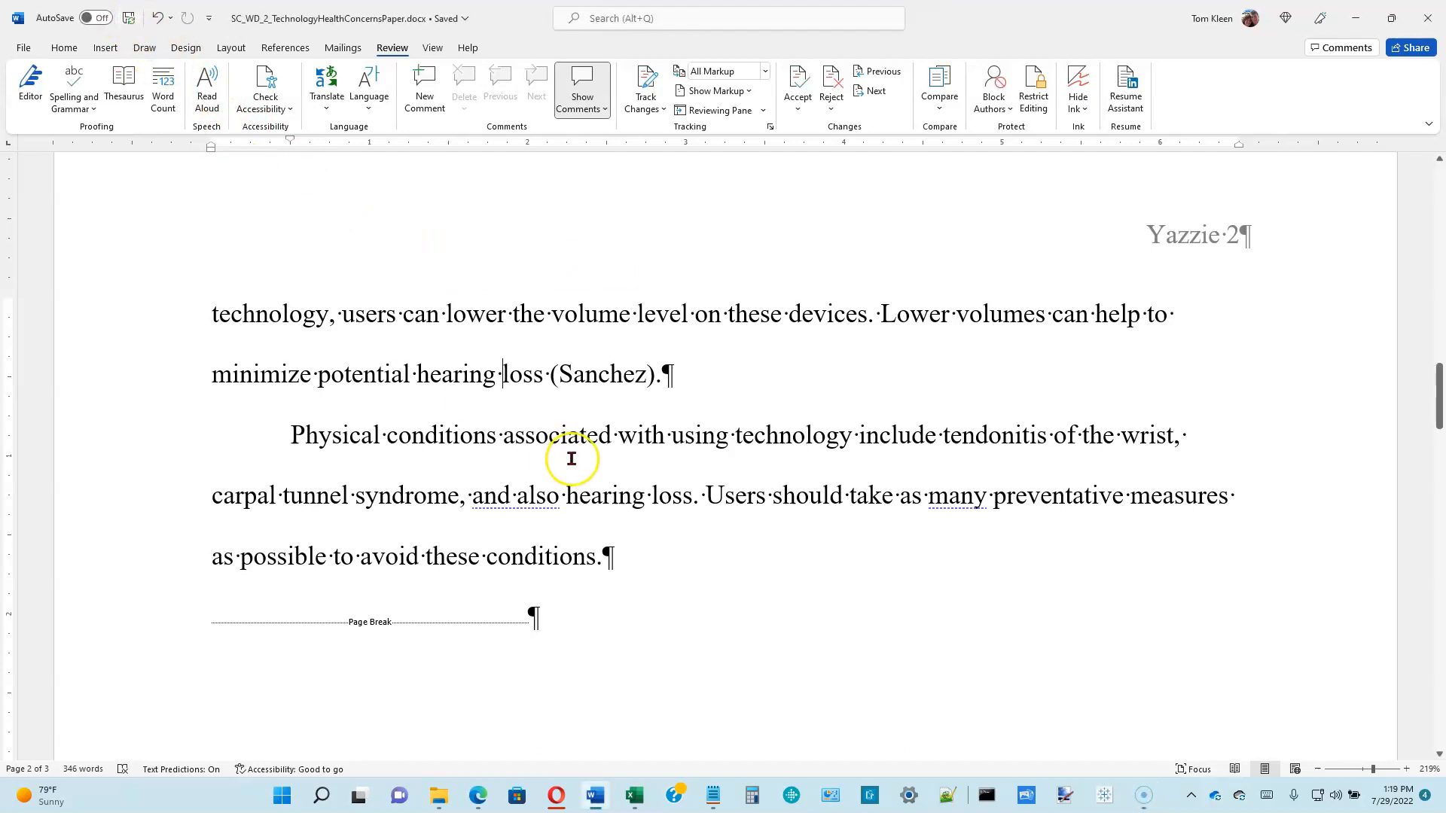
pyautogui.click(631, 562)
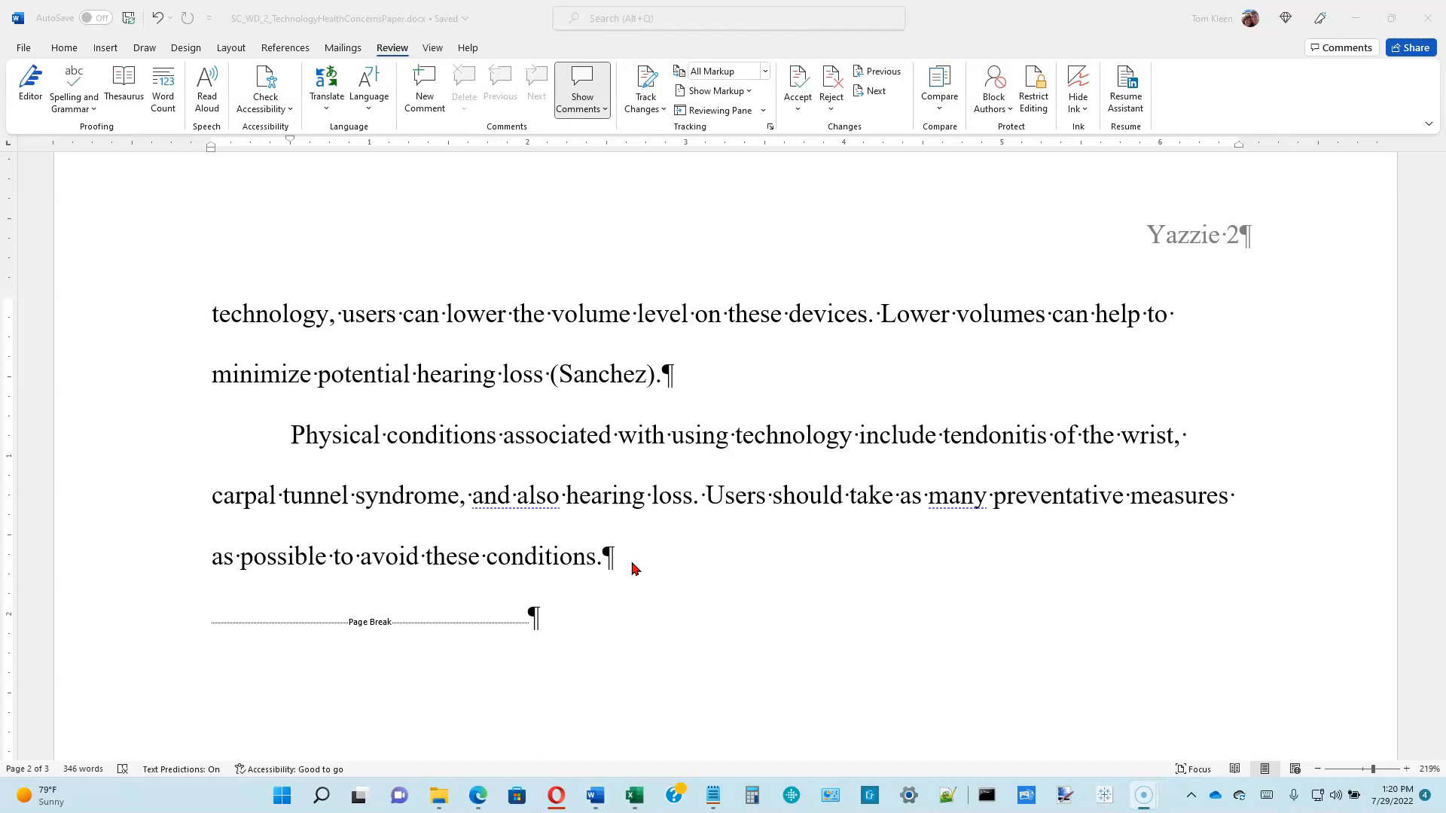
pyautogui.click(661, 557)
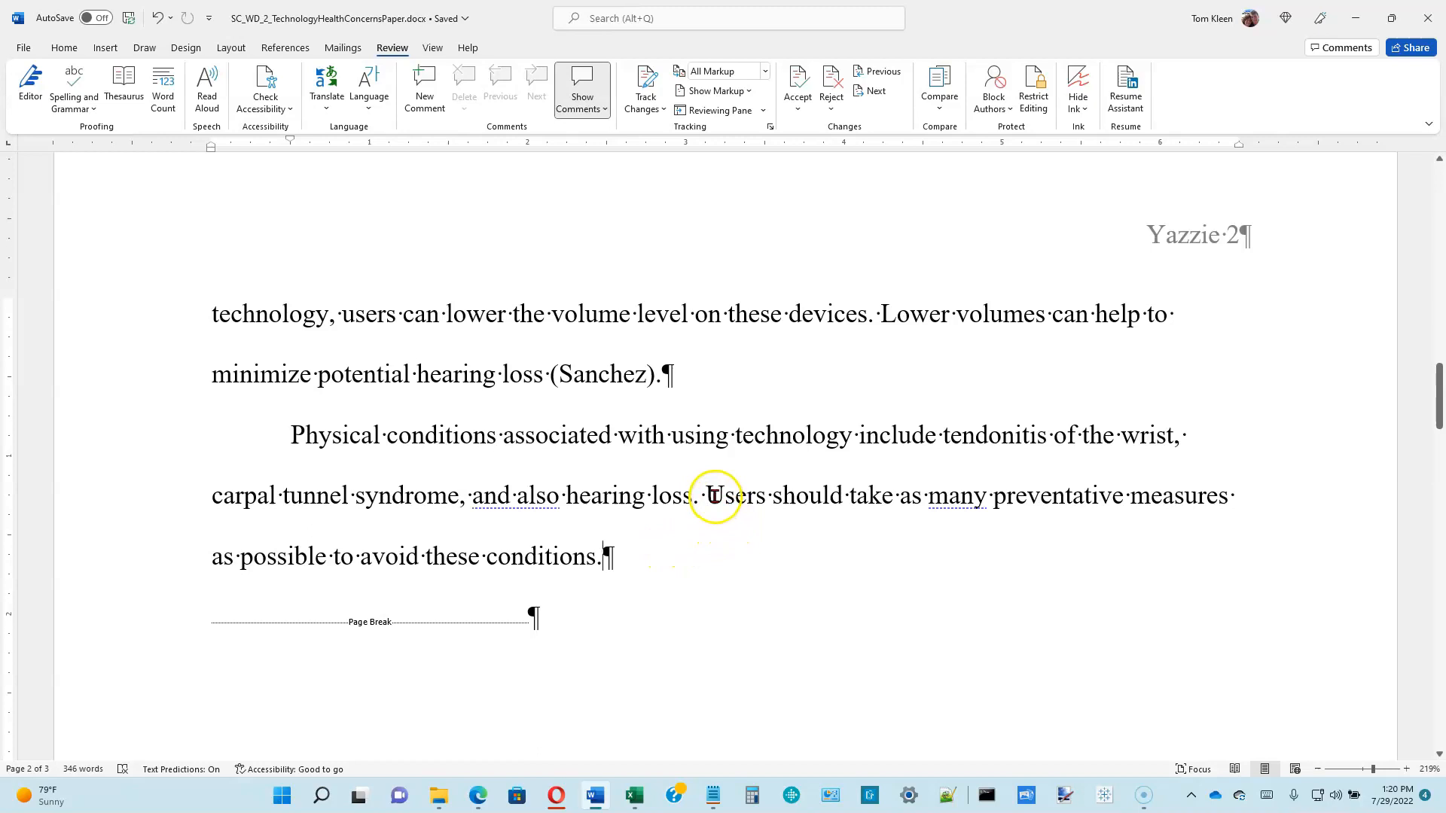
# Search the document from its beginning for "headphones or", go to the matching phrase in the listening paragraph, and close the search
pyautogui.scroll(5, 719, 498)
pyautogui.scroll(6, 716, 499)
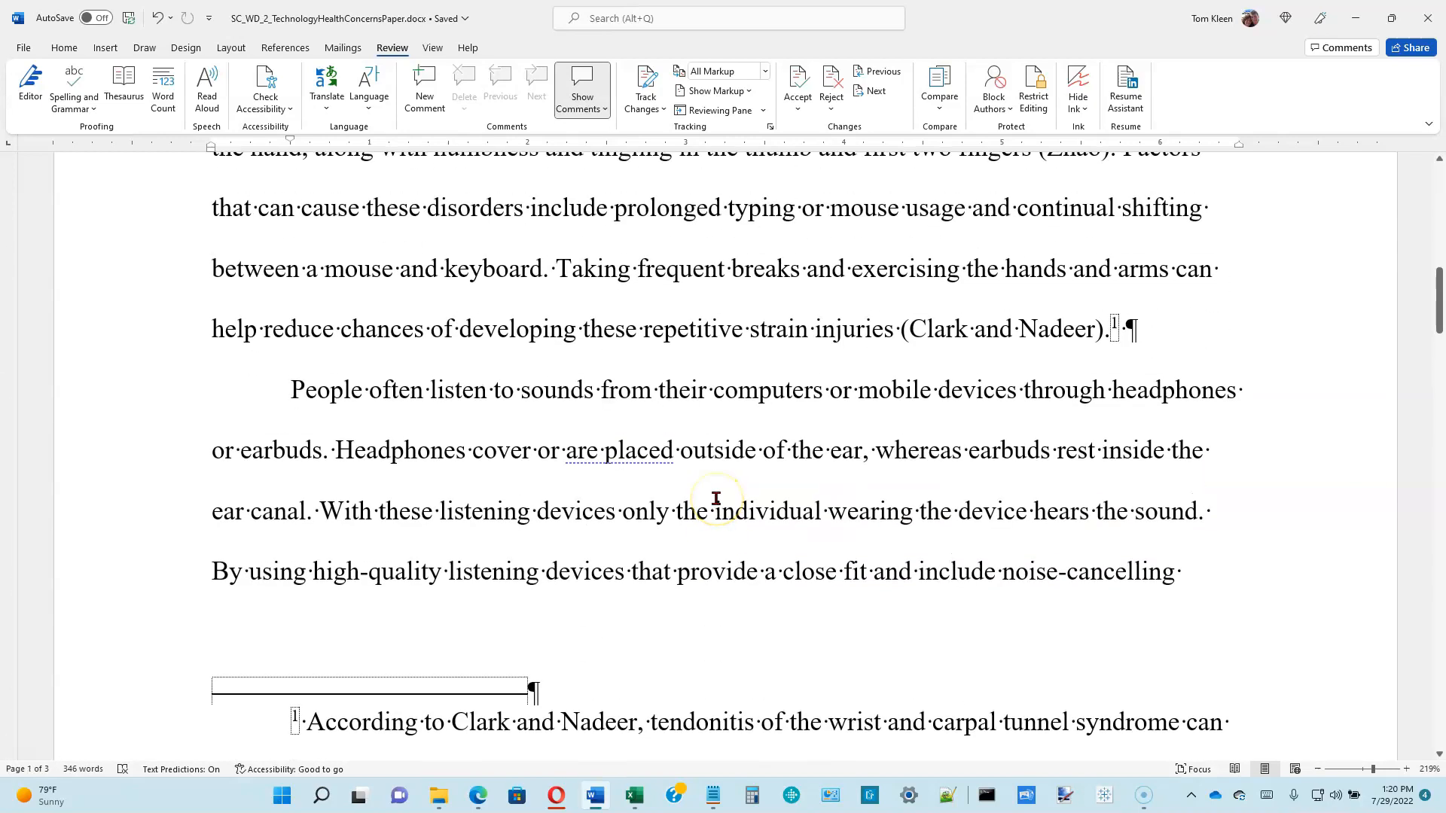
pyautogui.scroll(4, 716, 499)
pyautogui.scroll(8, 716, 499)
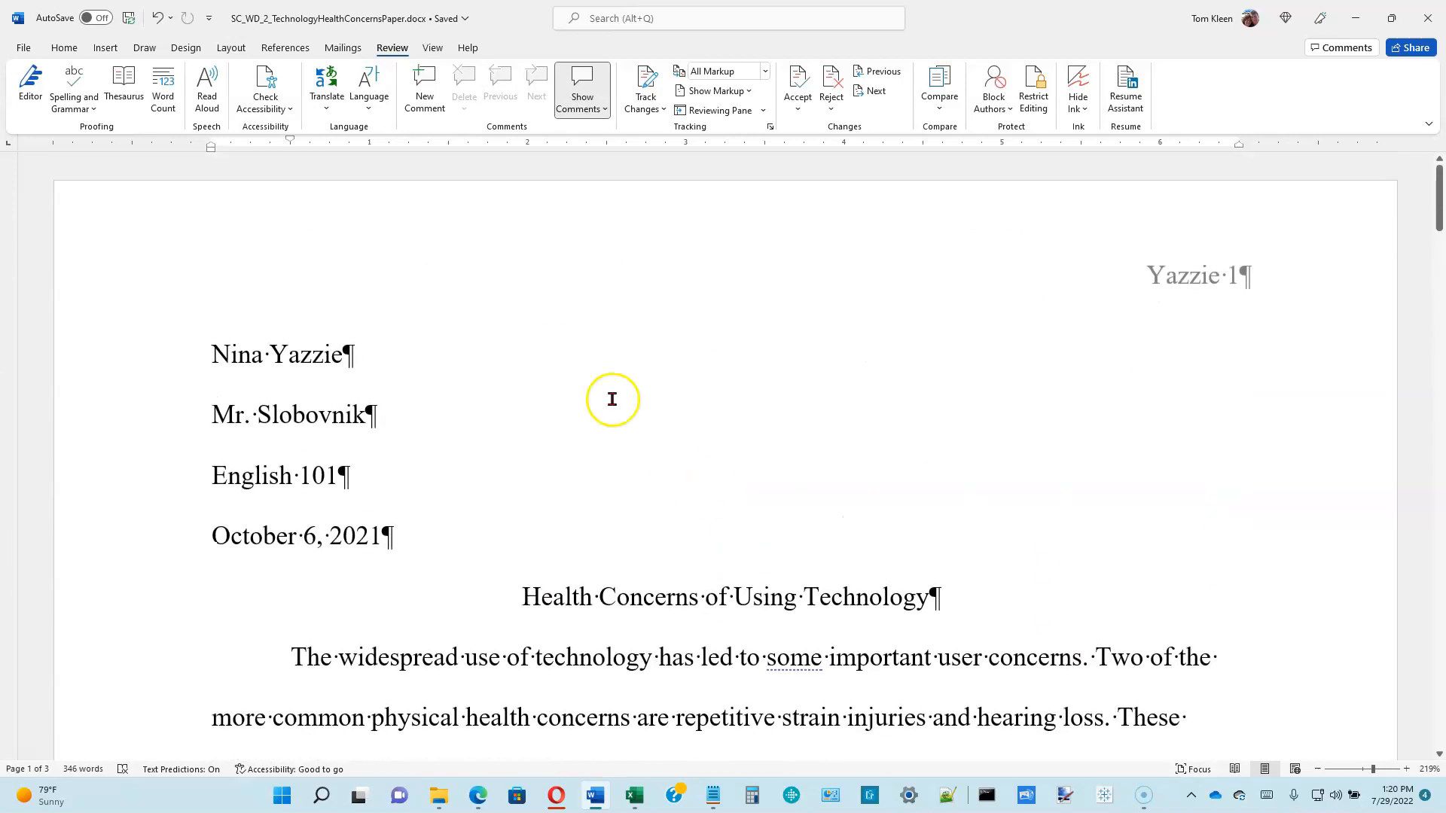
pyautogui.click(213, 356)
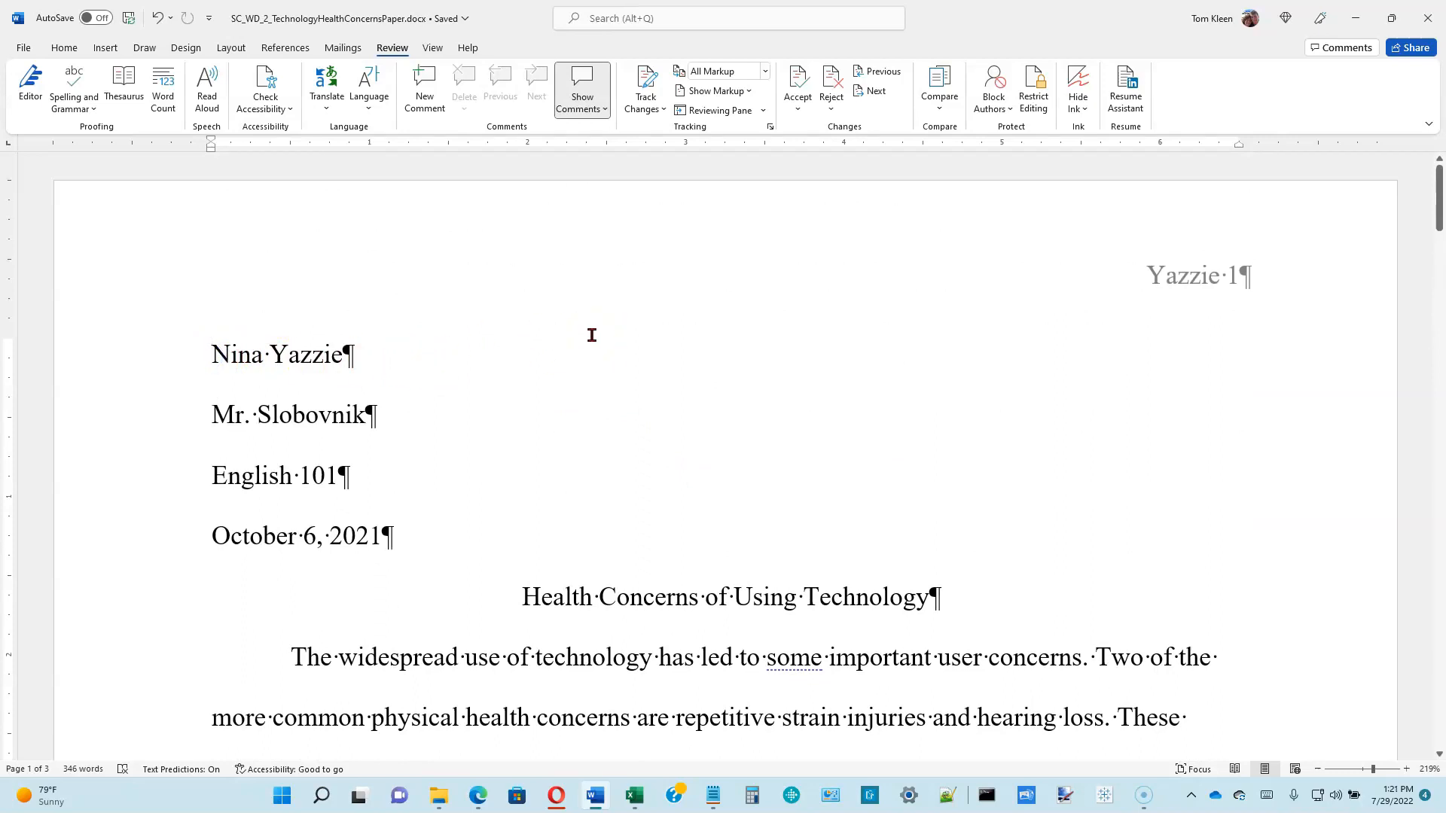
pyautogui.hotkey('ctrl', 'f')
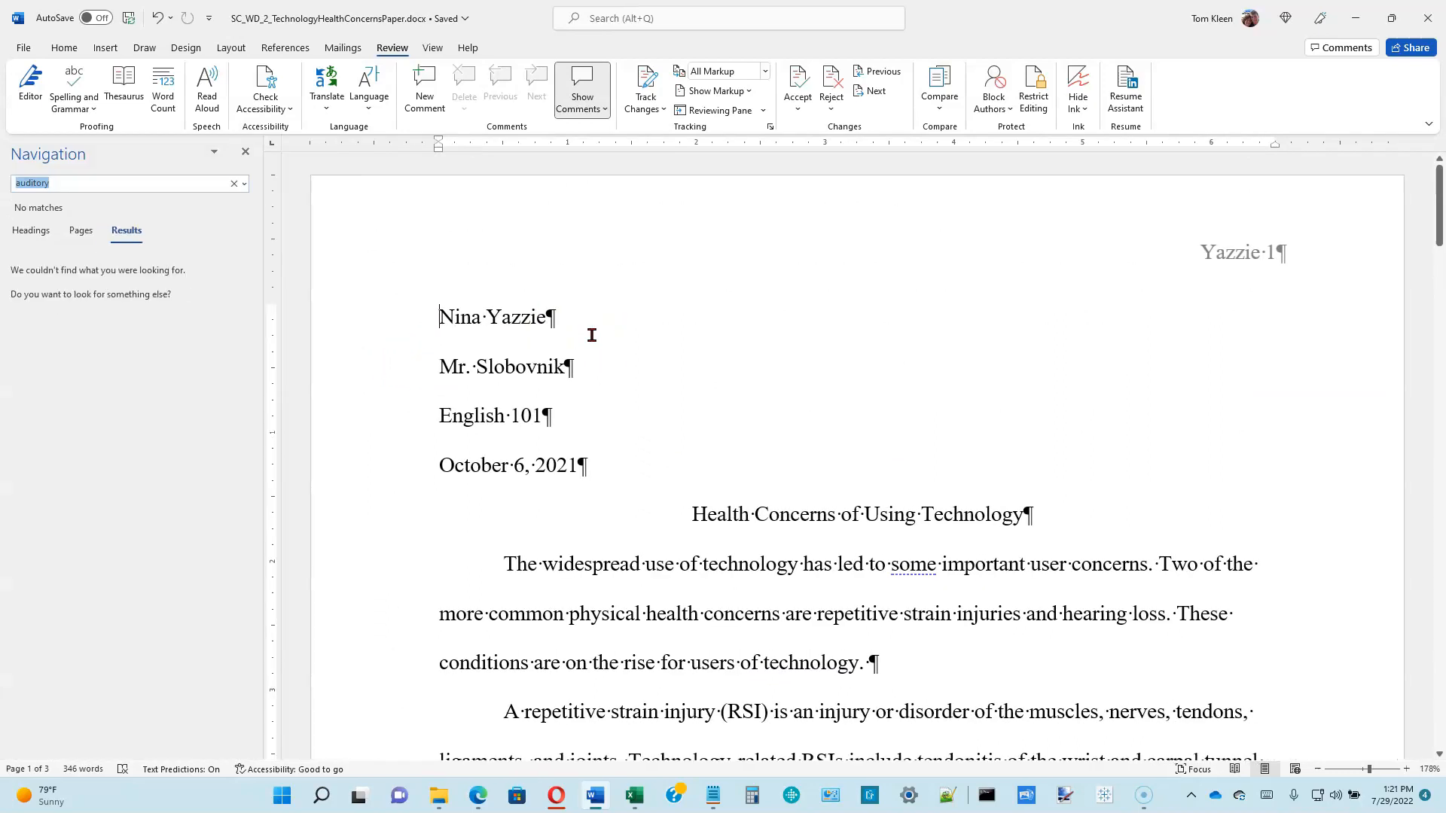
pyautogui.write('headphones or')
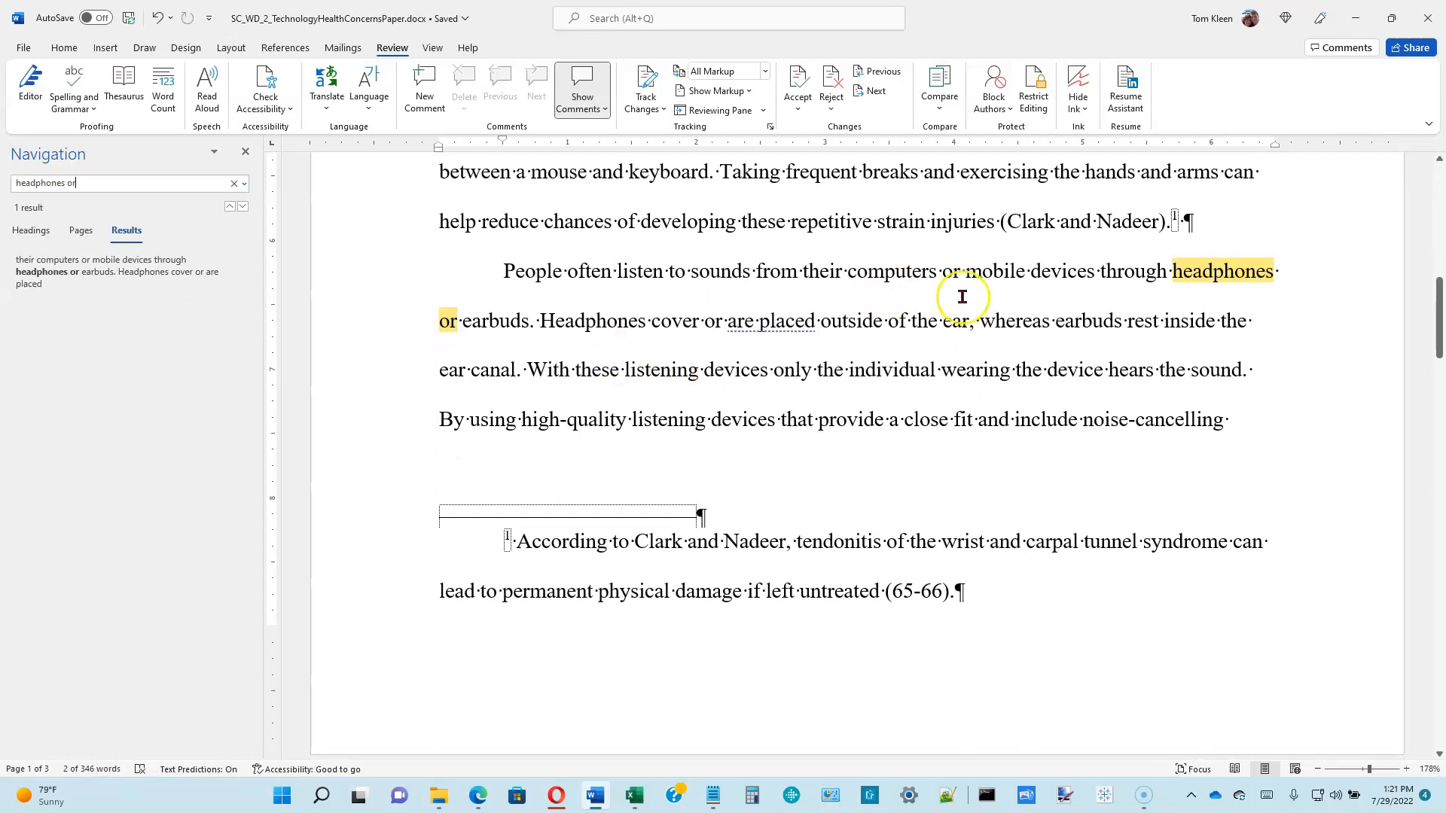
pyautogui.click(1172, 273)
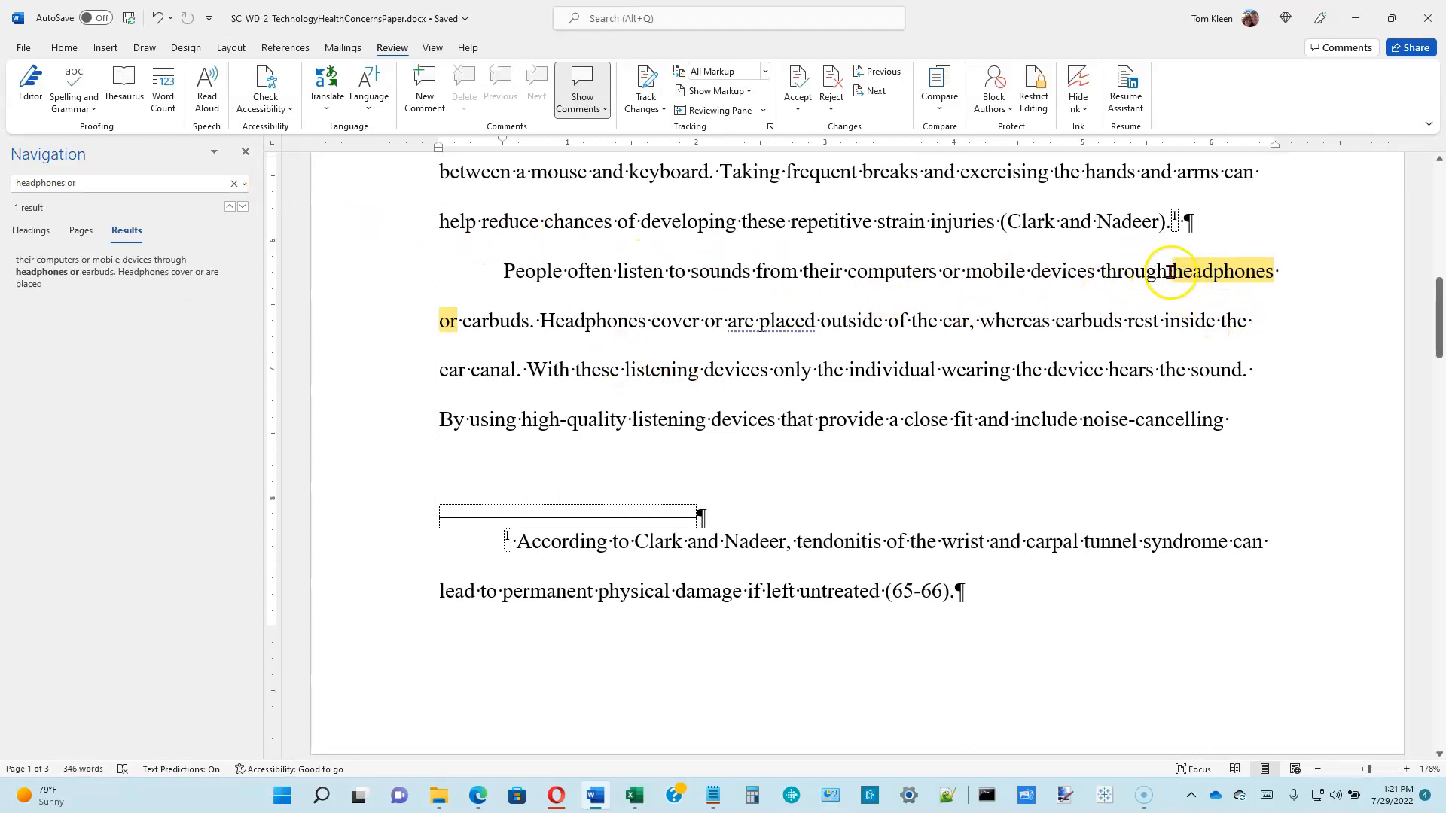
pyautogui.click(245, 152)
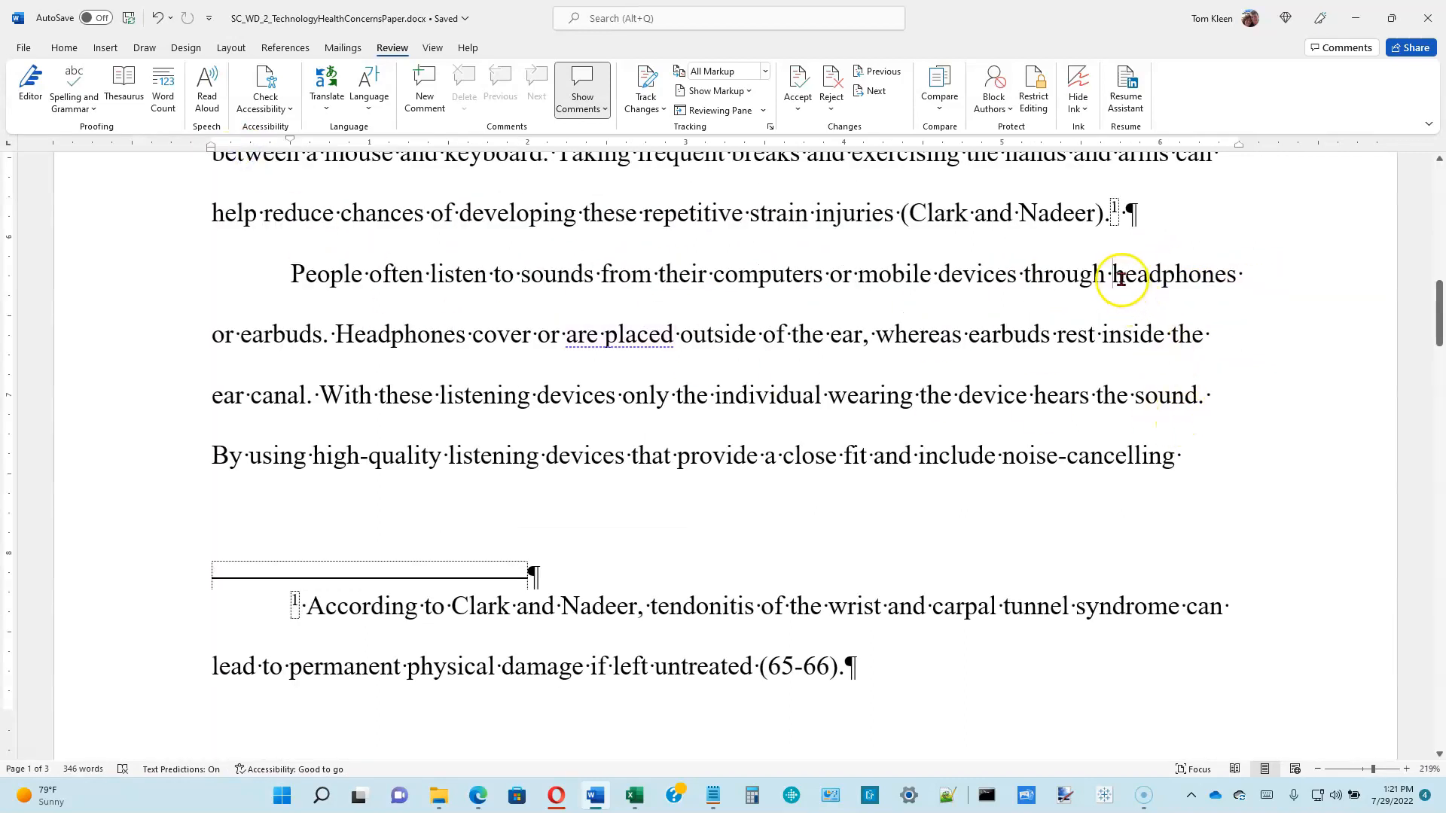
# Look up "headphones or earbuds" from the listening paragraph with the research Search tool, review the top results, and close them
pyautogui.moveTo(1113, 284); pyautogui.dragTo(324, 333)
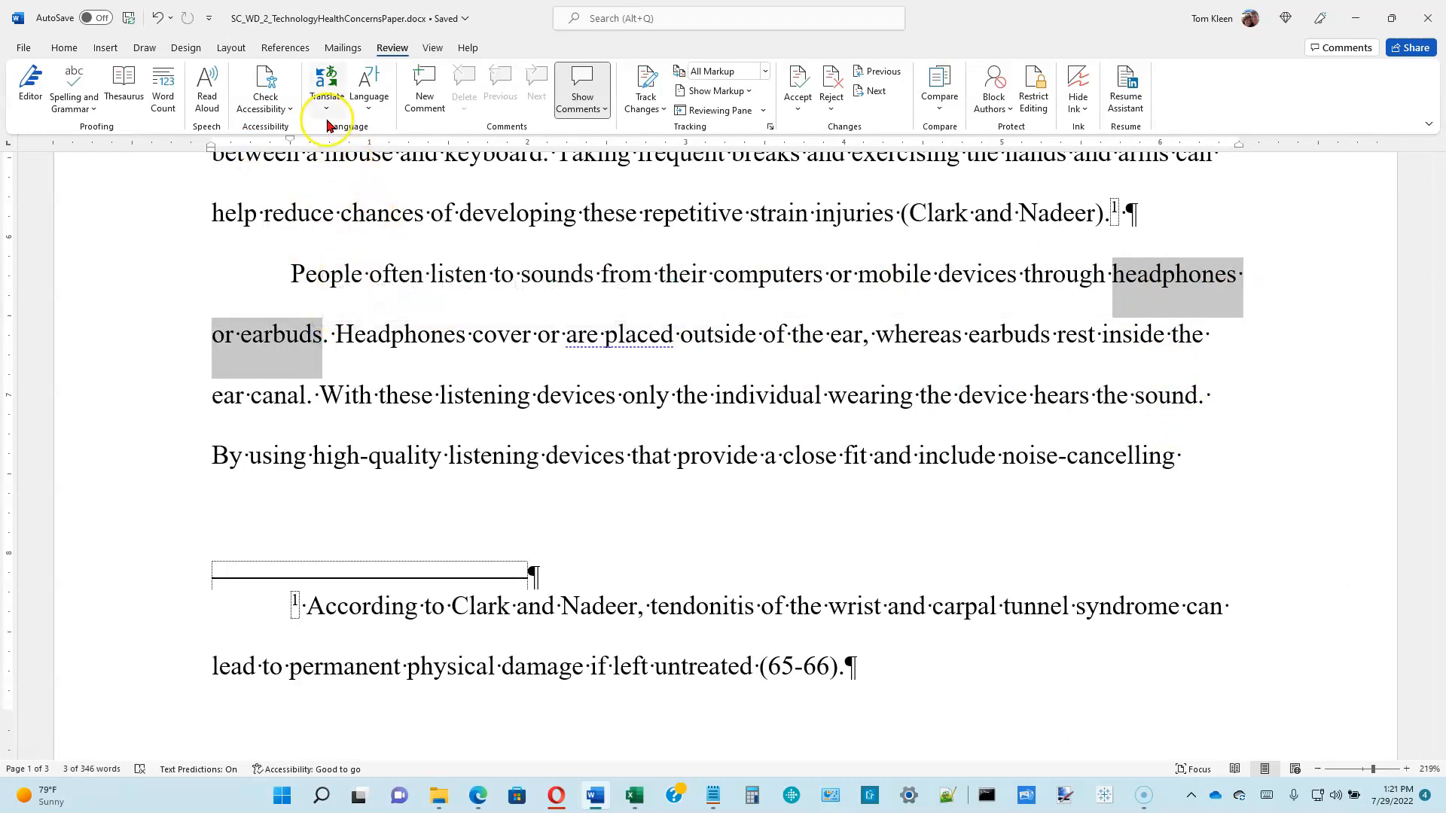
pyautogui.click(284, 48)
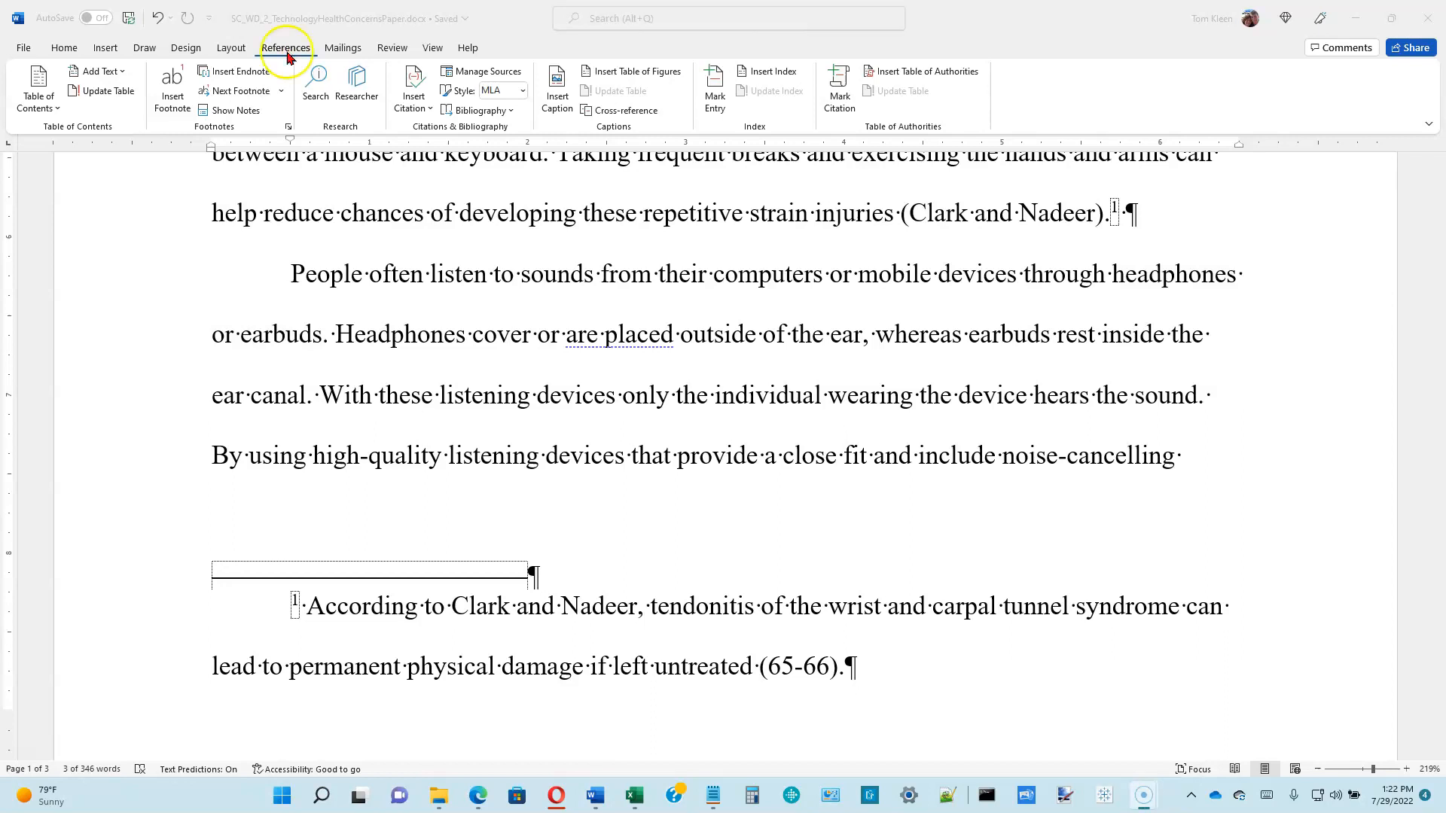
pyautogui.click(320, 78)
pyautogui.click(320, 78)
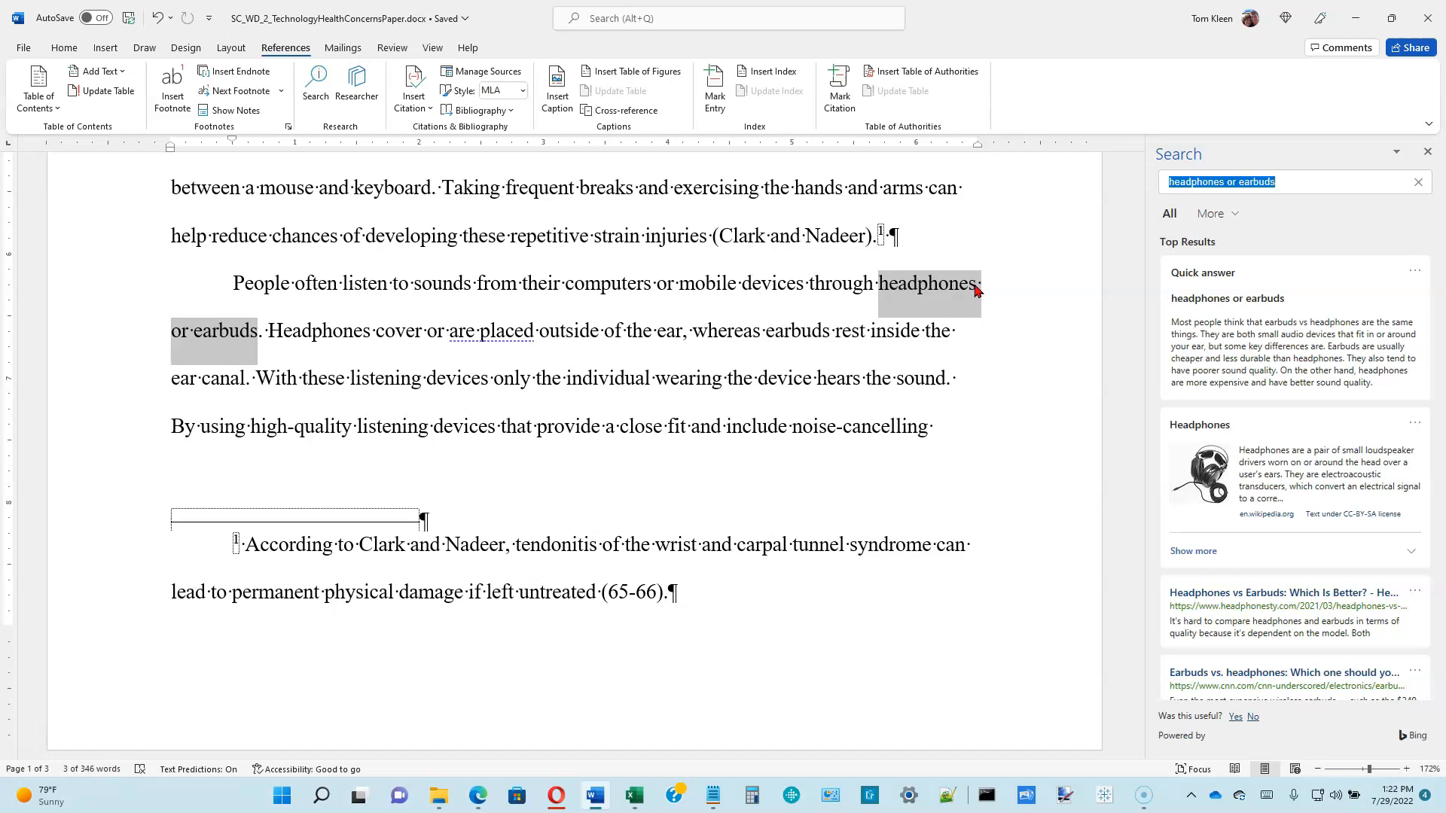
pyautogui.click(1263, 284)
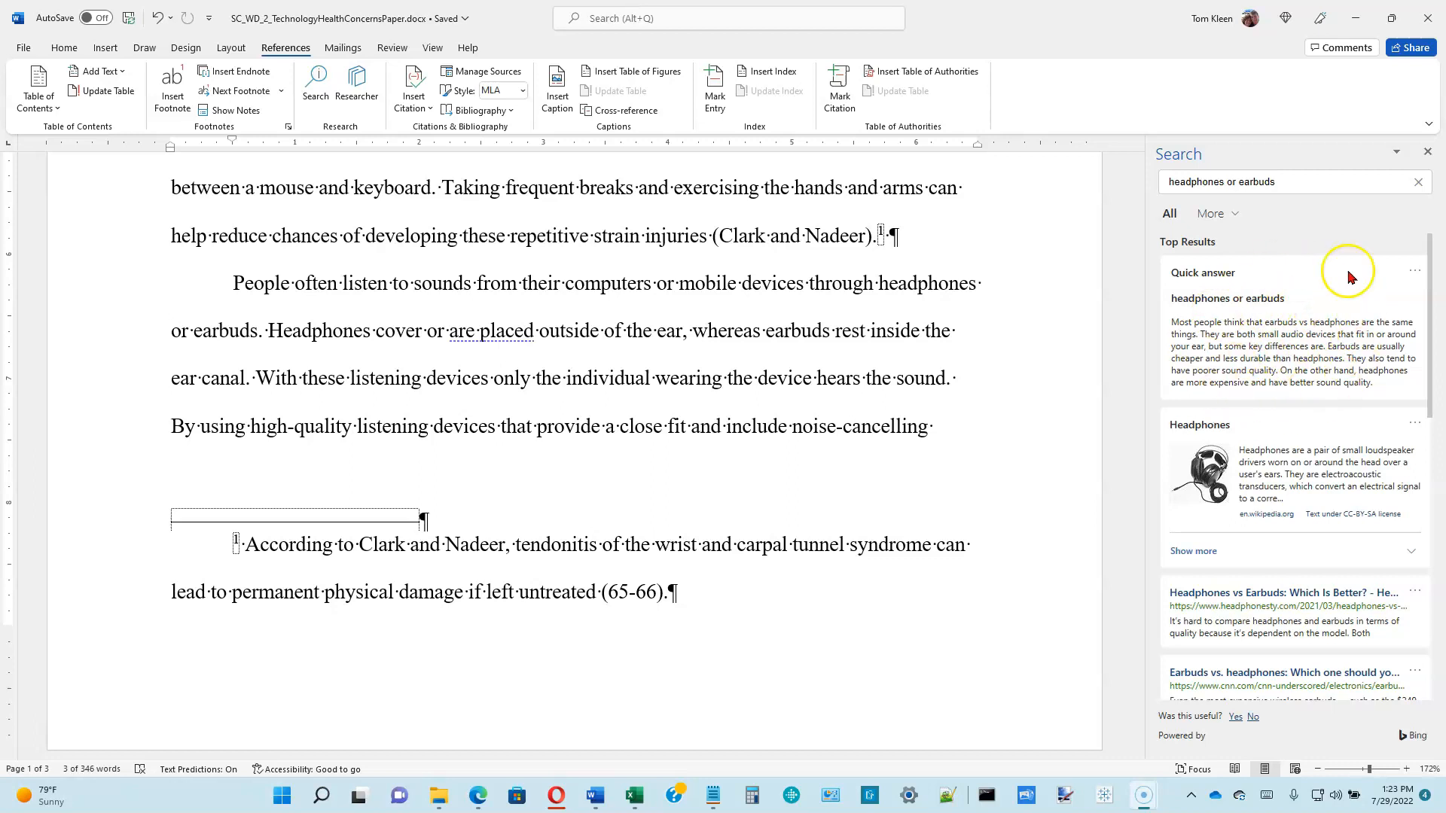
pyautogui.click(1429, 156)
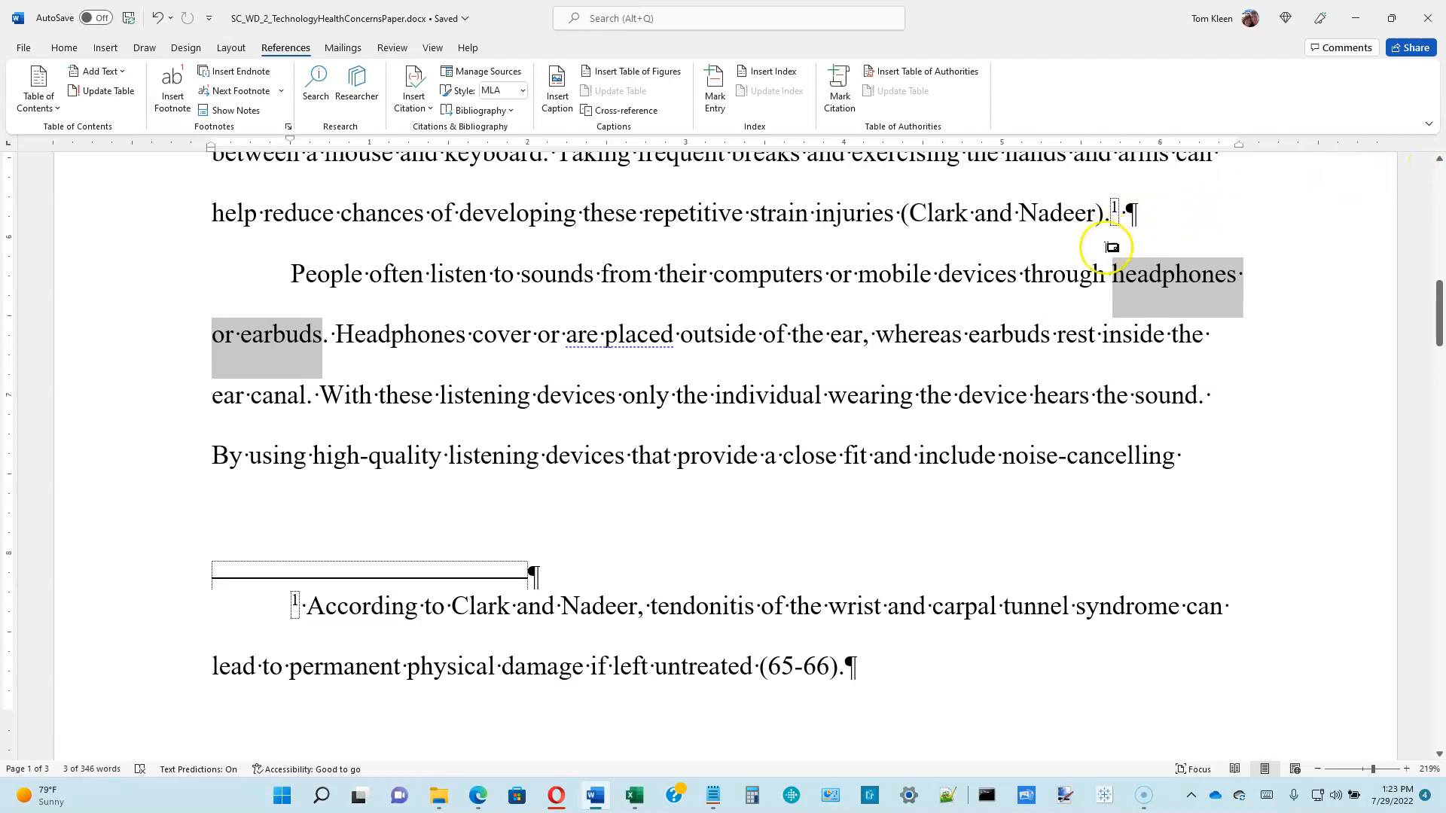
# Open Researcher and search for sources on "carpal tunnel syndrome"
pyautogui.moveTo(1113, 257)
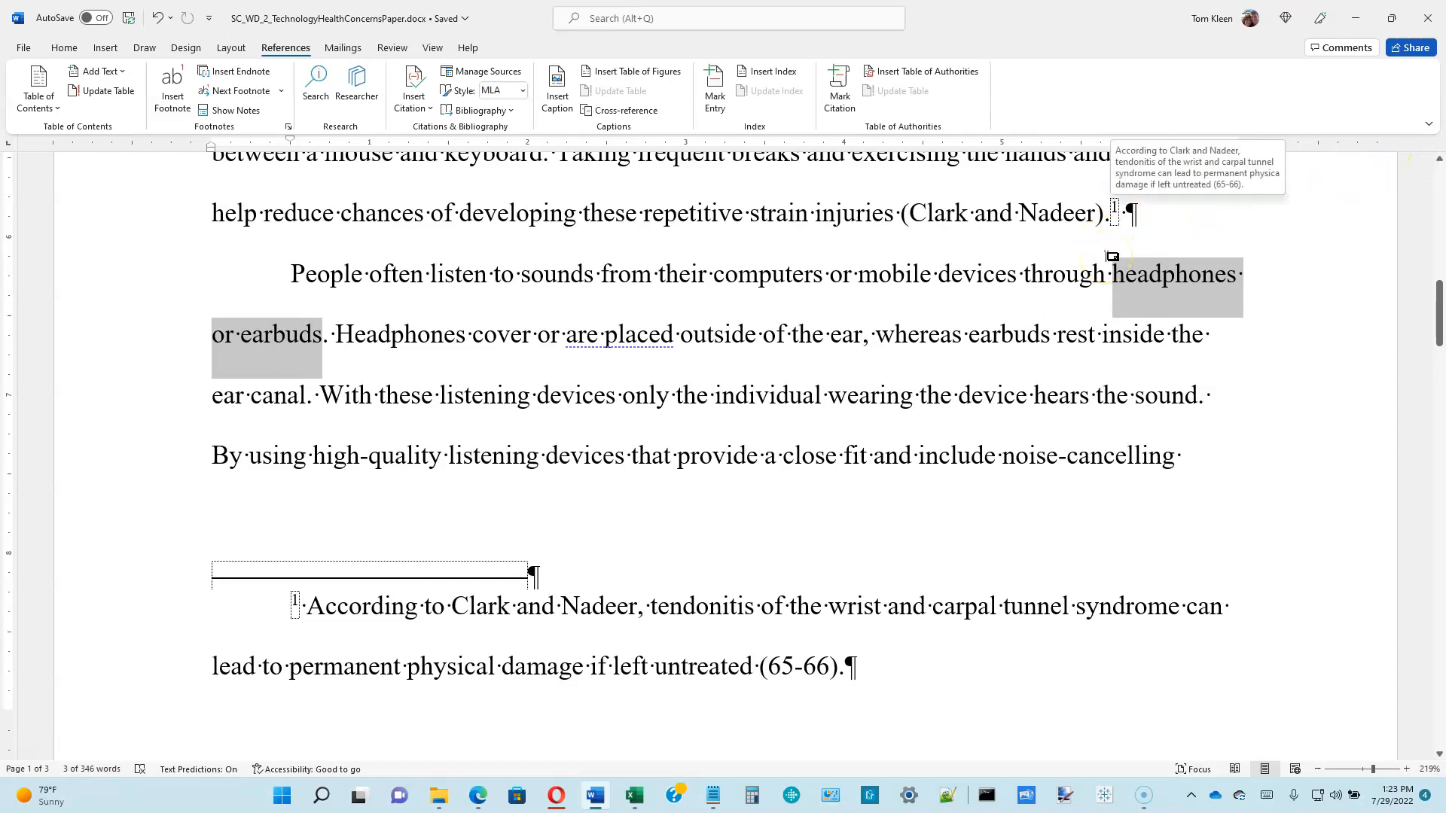
pyautogui.click(1108, 267)
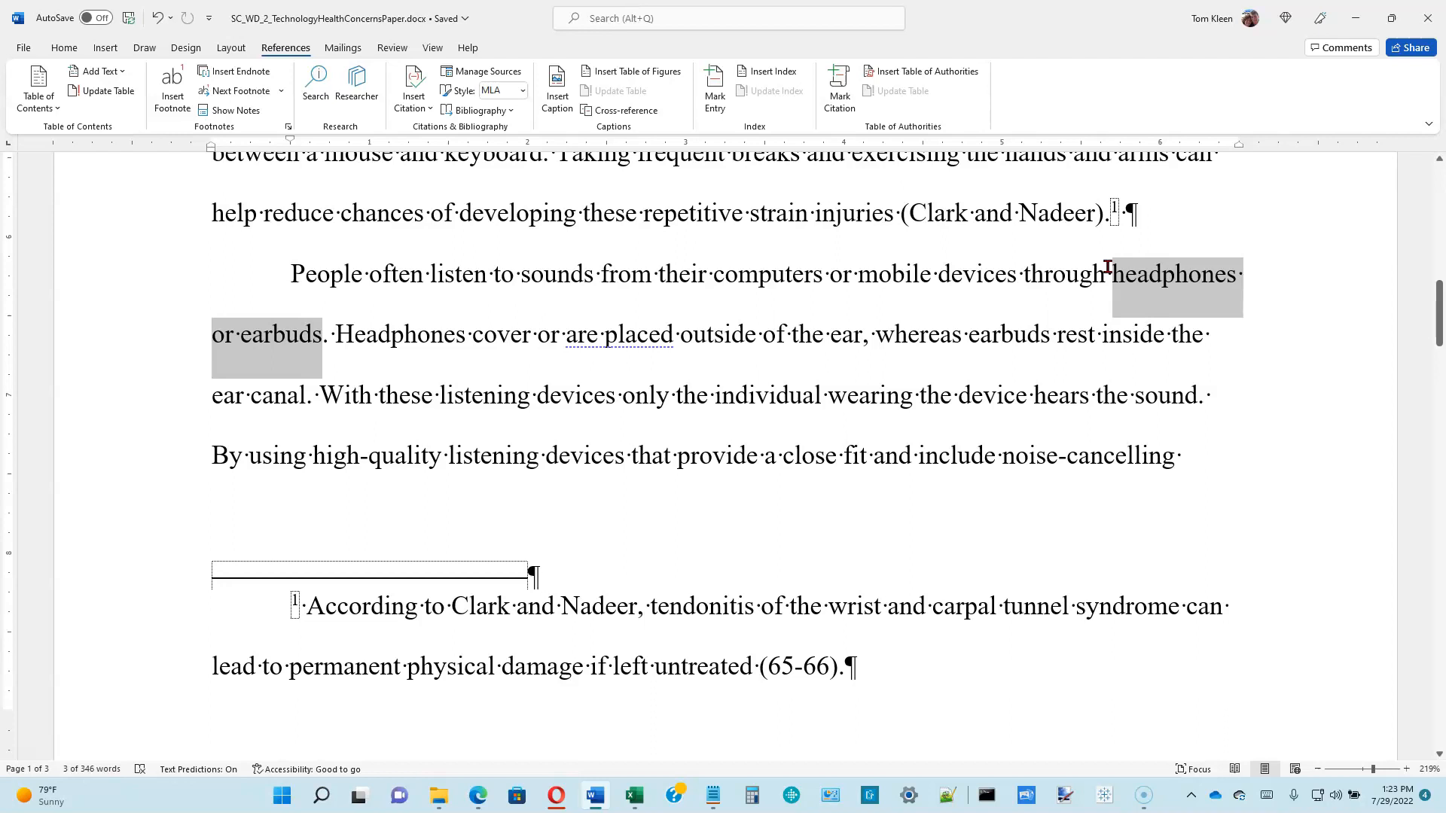
pyautogui.click(867, 248)
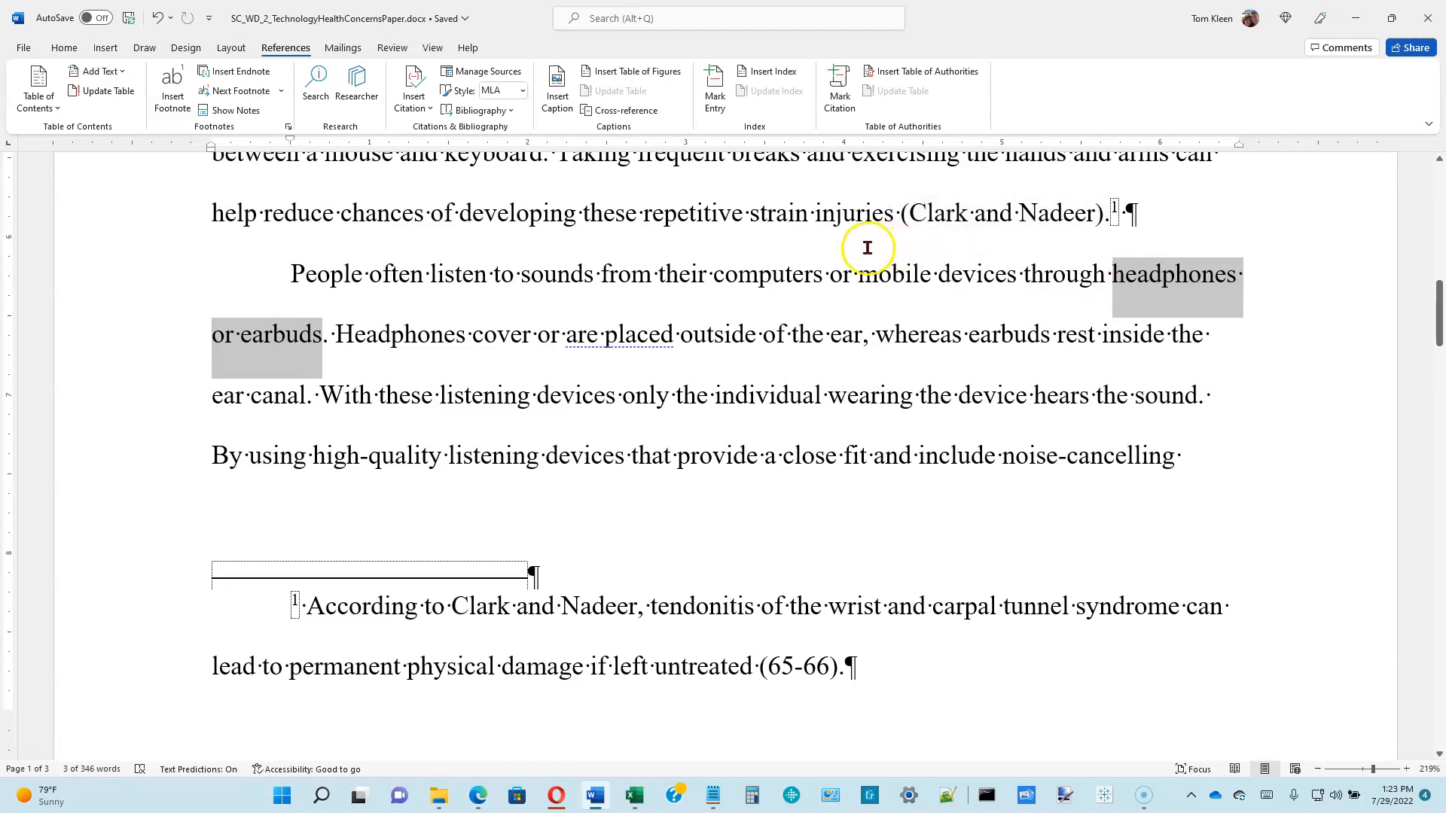
pyautogui.click(359, 89)
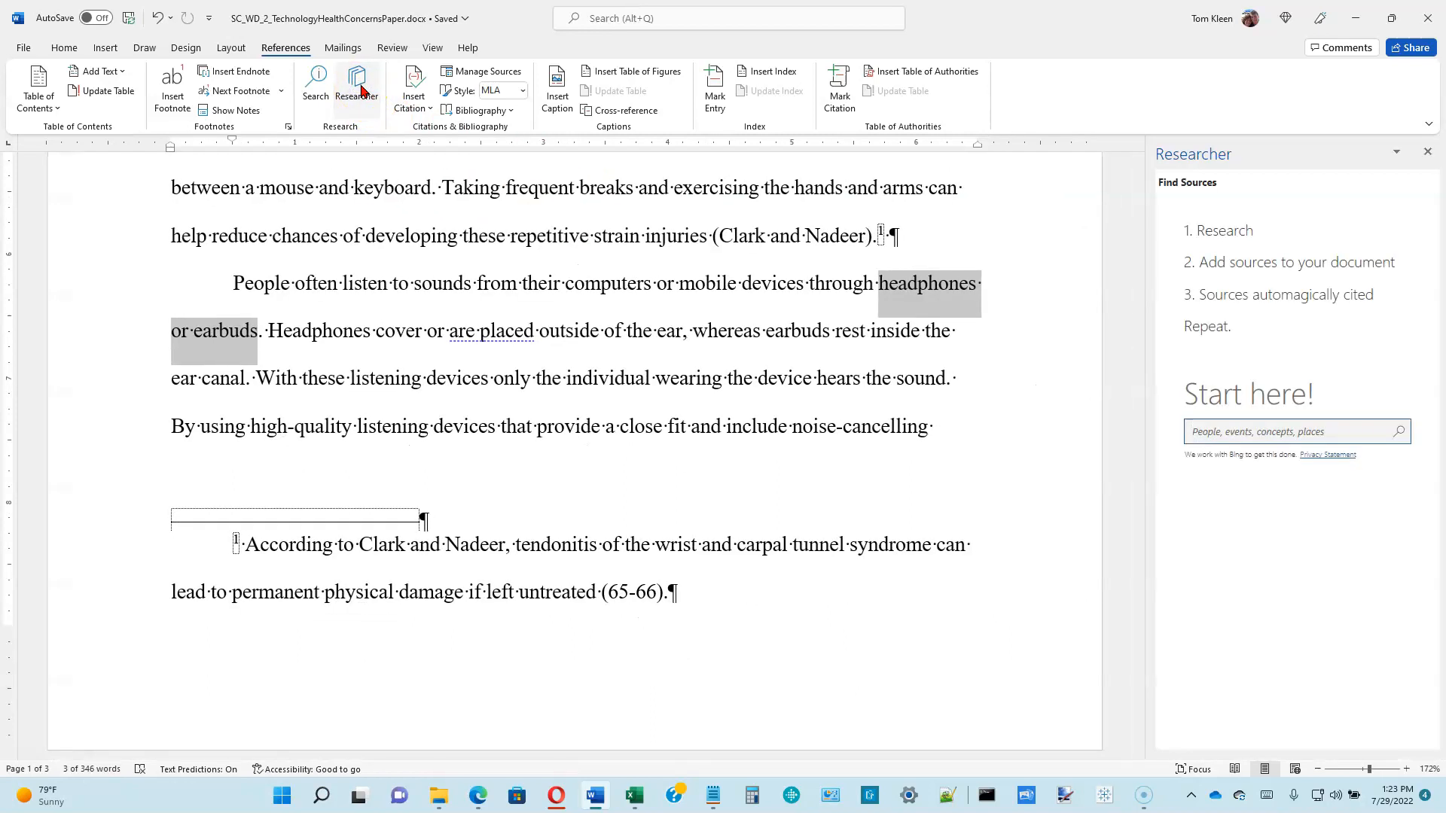
pyautogui.click(1251, 425)
pyautogui.write('carpal tunnel syndrome')
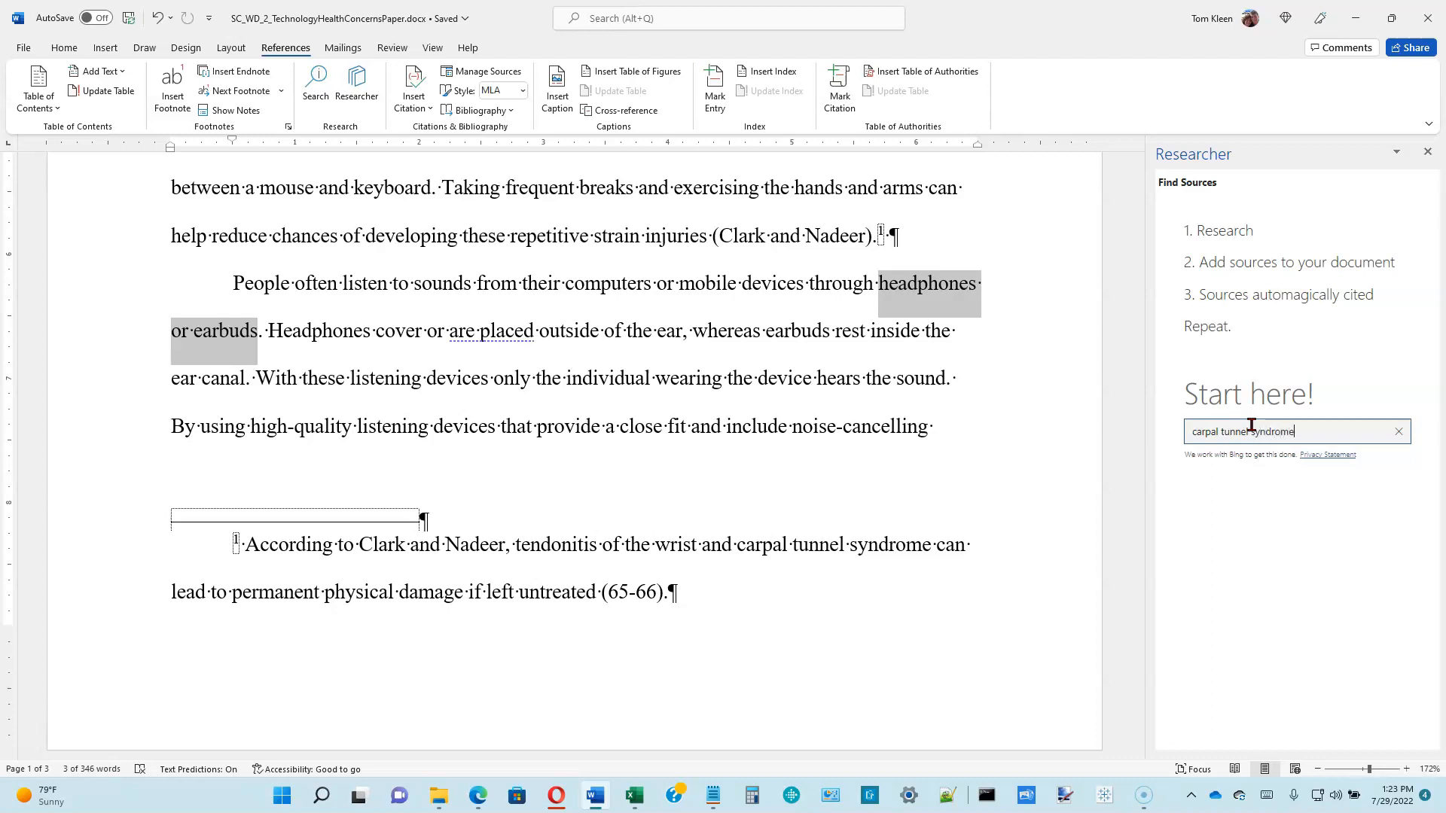
pyautogui.press('Return')
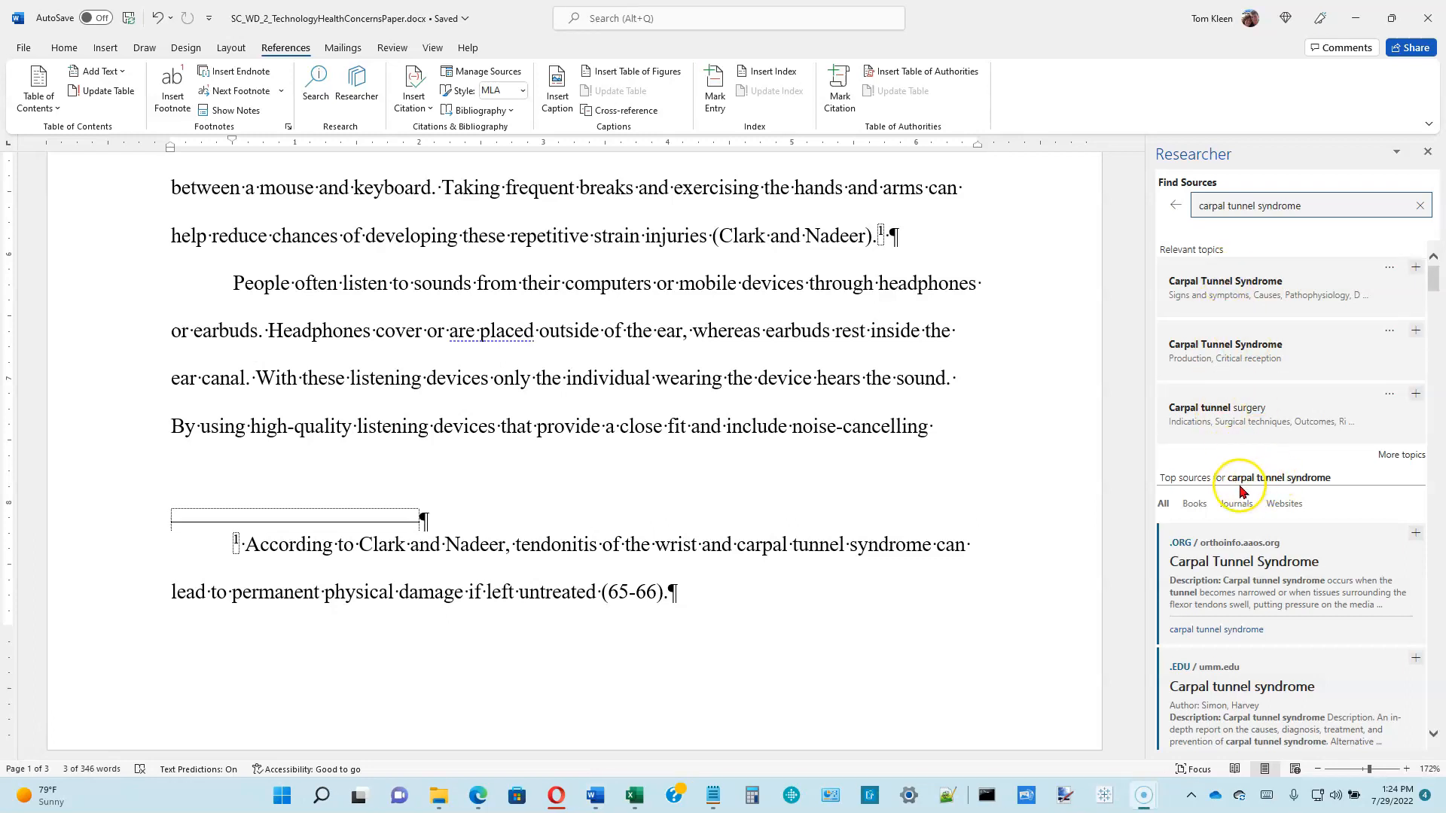
# Review the top carpal tunnel syndrome sources by books, journals and websites, and return to showing all sources
pyautogui.click(1195, 505)
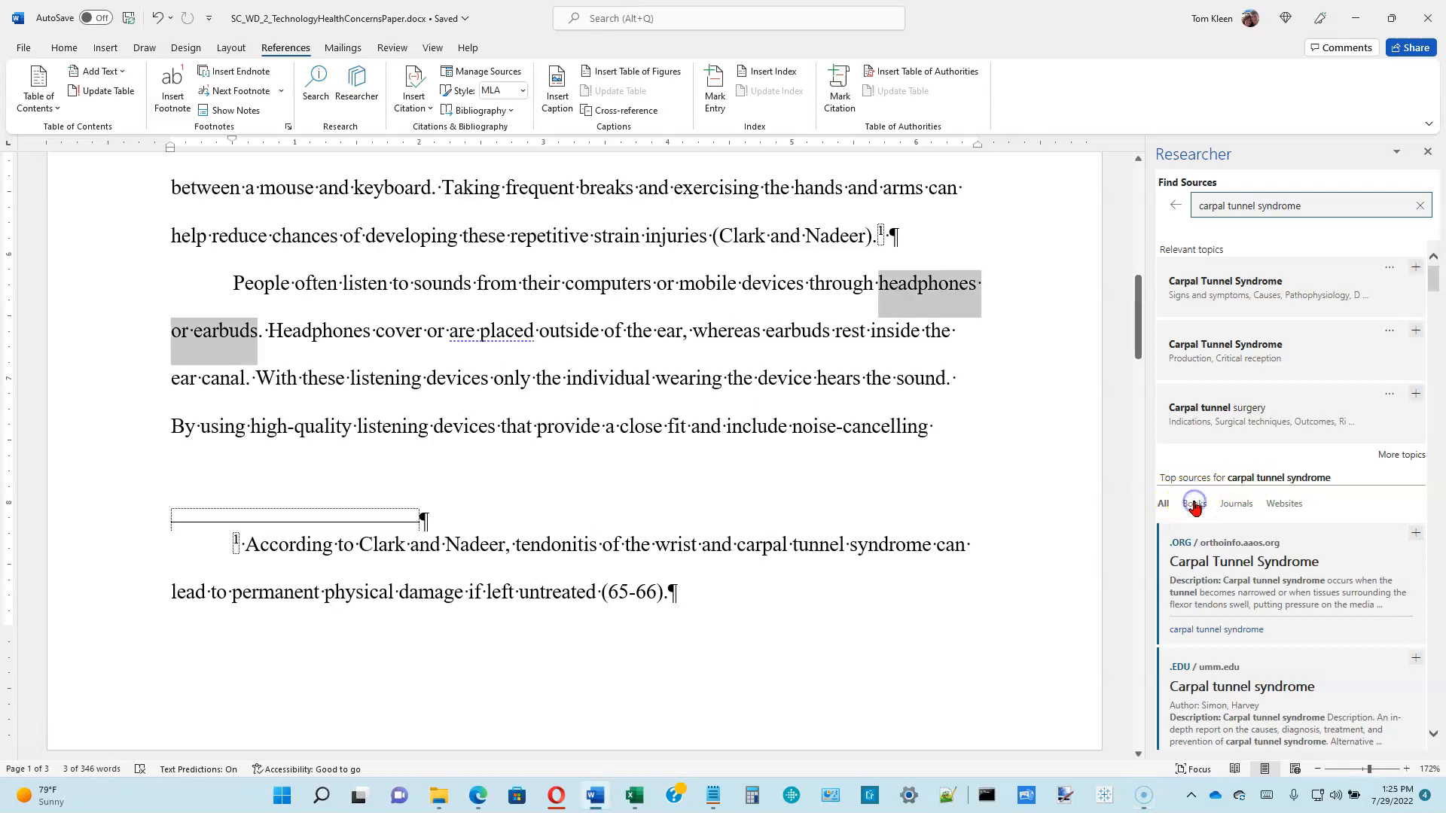
pyautogui.click(1236, 505)
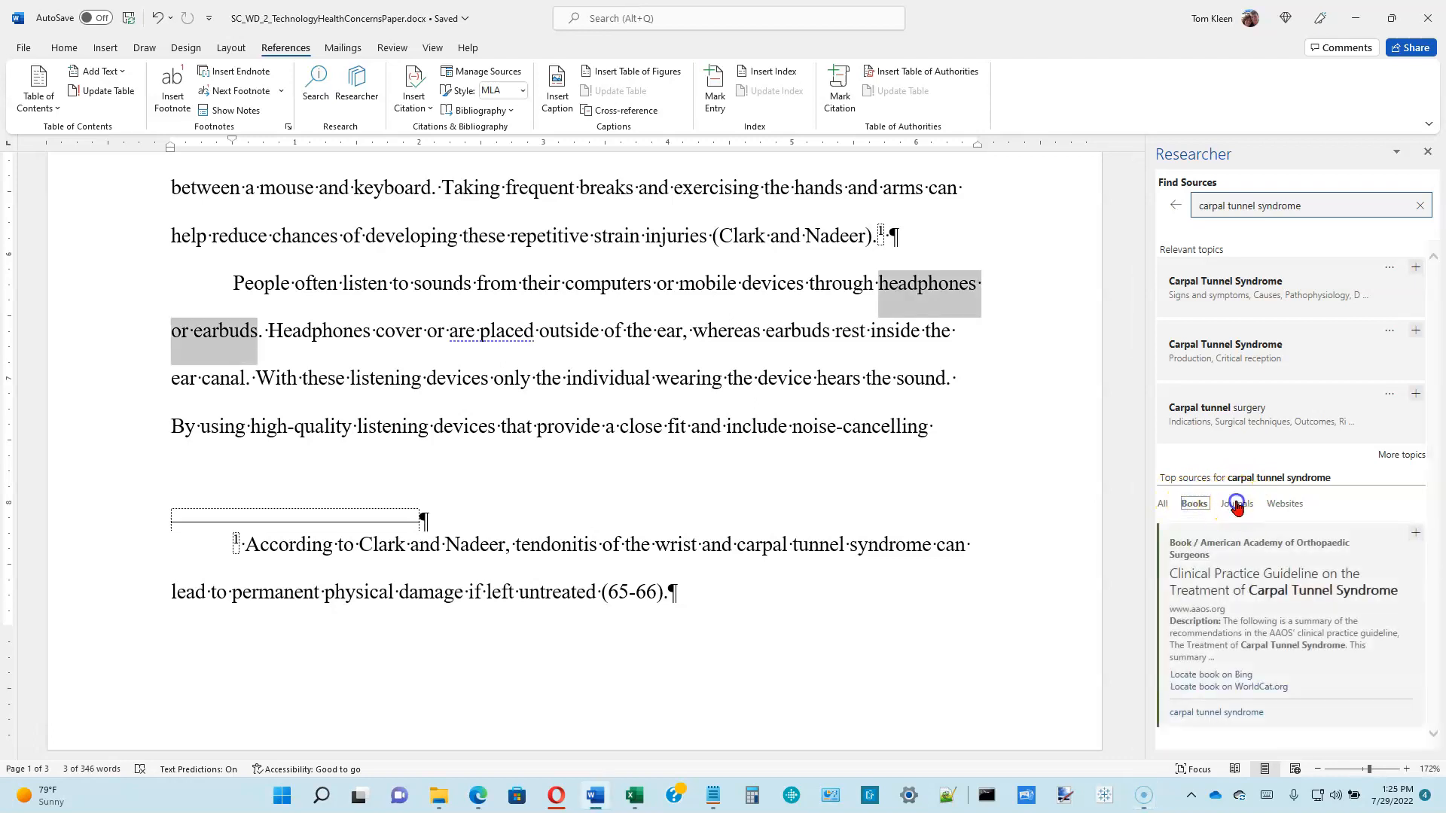
pyautogui.click(1284, 505)
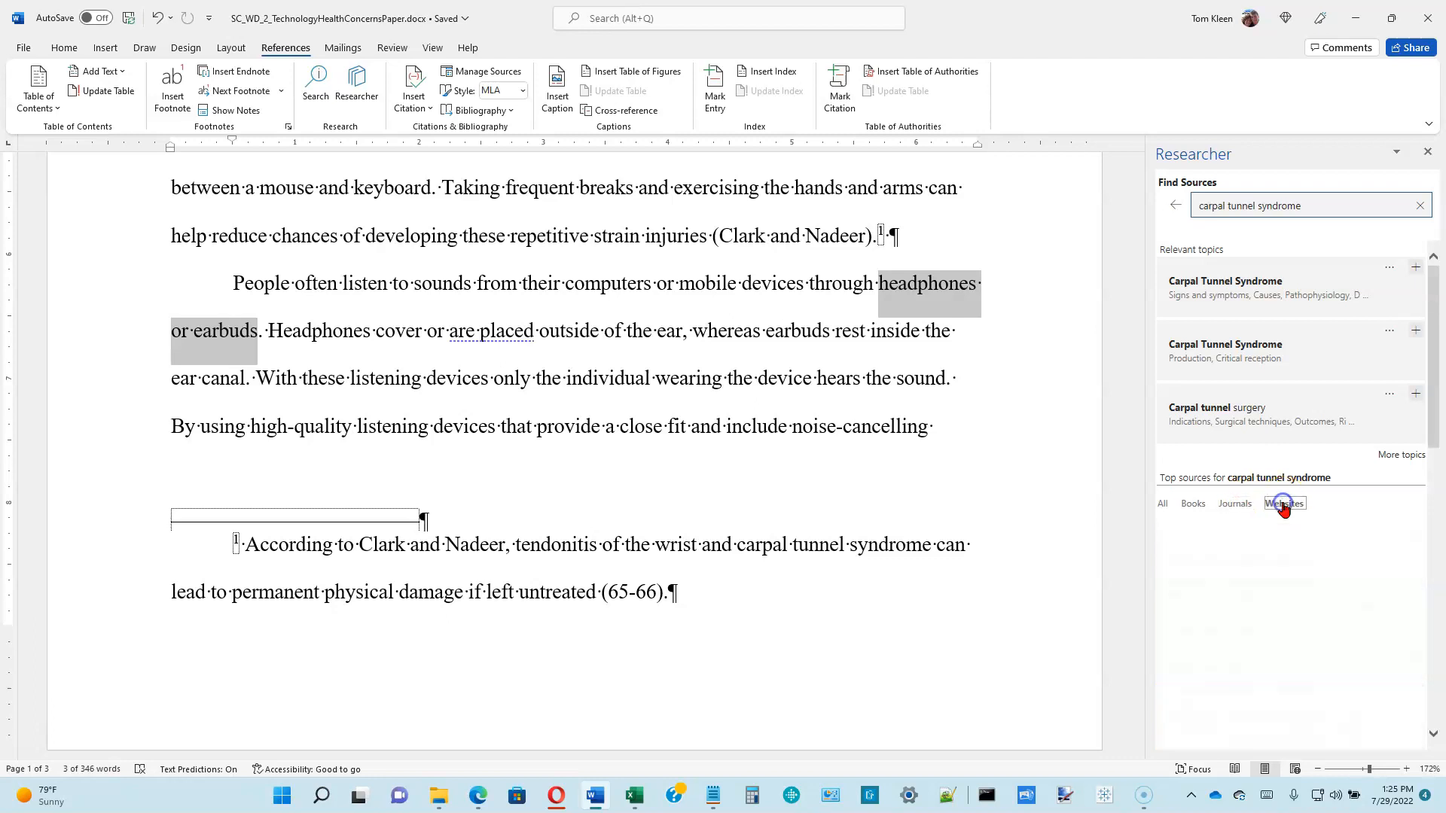
pyautogui.click(1165, 504)
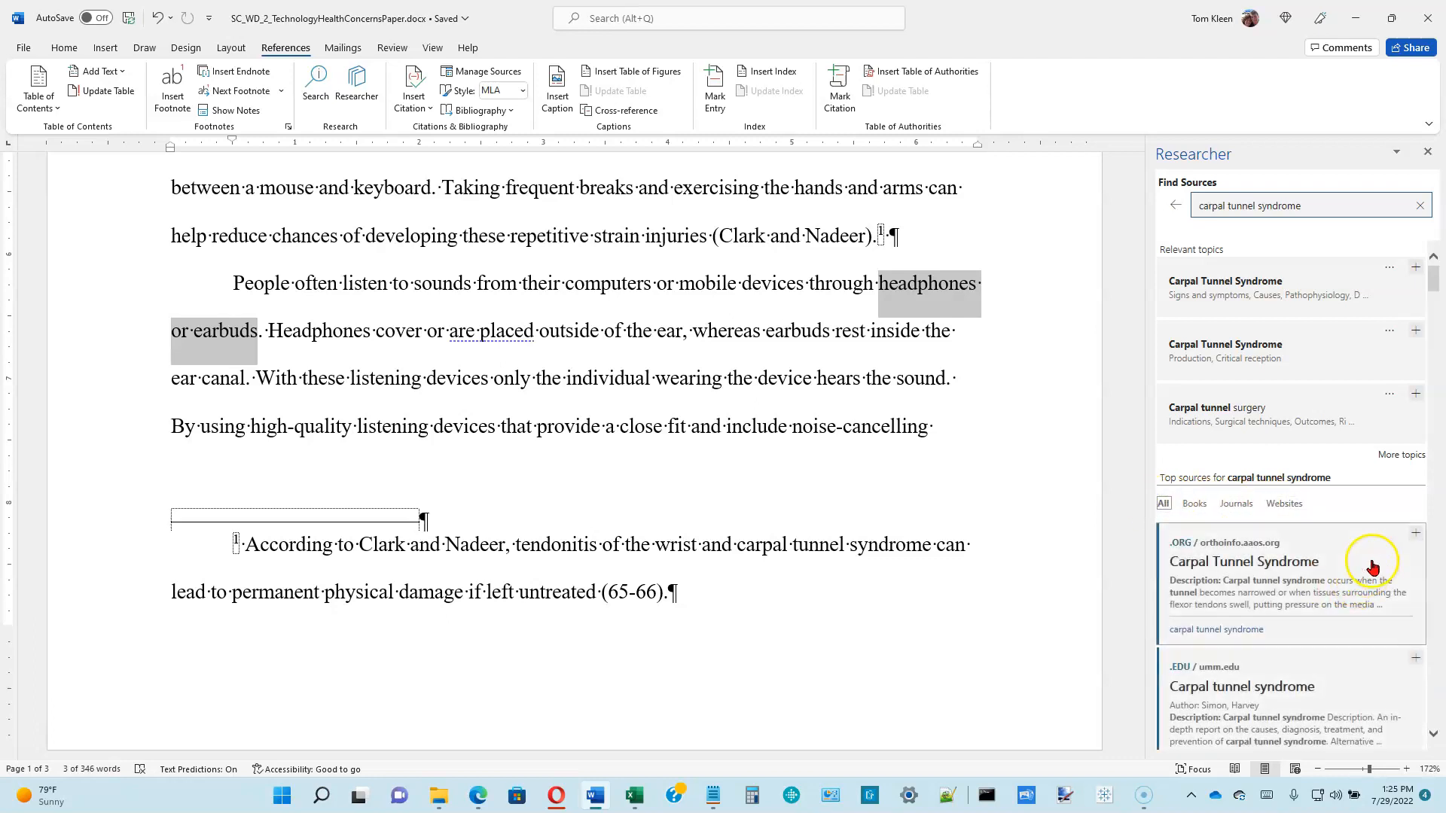
pyautogui.moveTo(1433, 278)
pyautogui.mouseDown()
pyautogui.moveTo(1431, 706)
pyautogui.moveTo(1439, 263)
pyautogui.mouseUp()
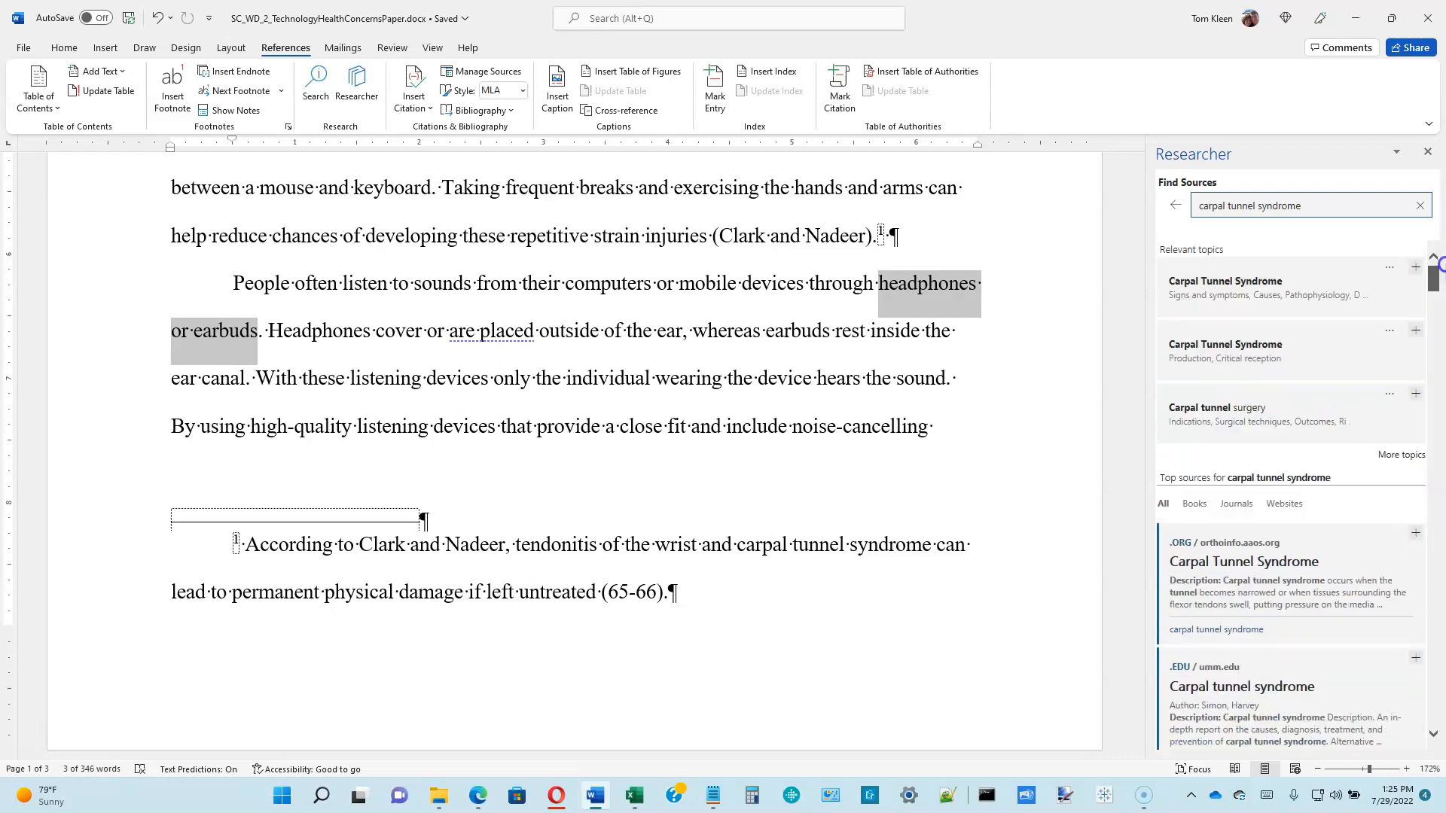
# Insert a citation of the orthoinfo.aaos.org "Carpal Tunnel Syndrome" source over the selected "headphones or earbuds", declining the bibliography update
pyautogui.click(1414, 535)
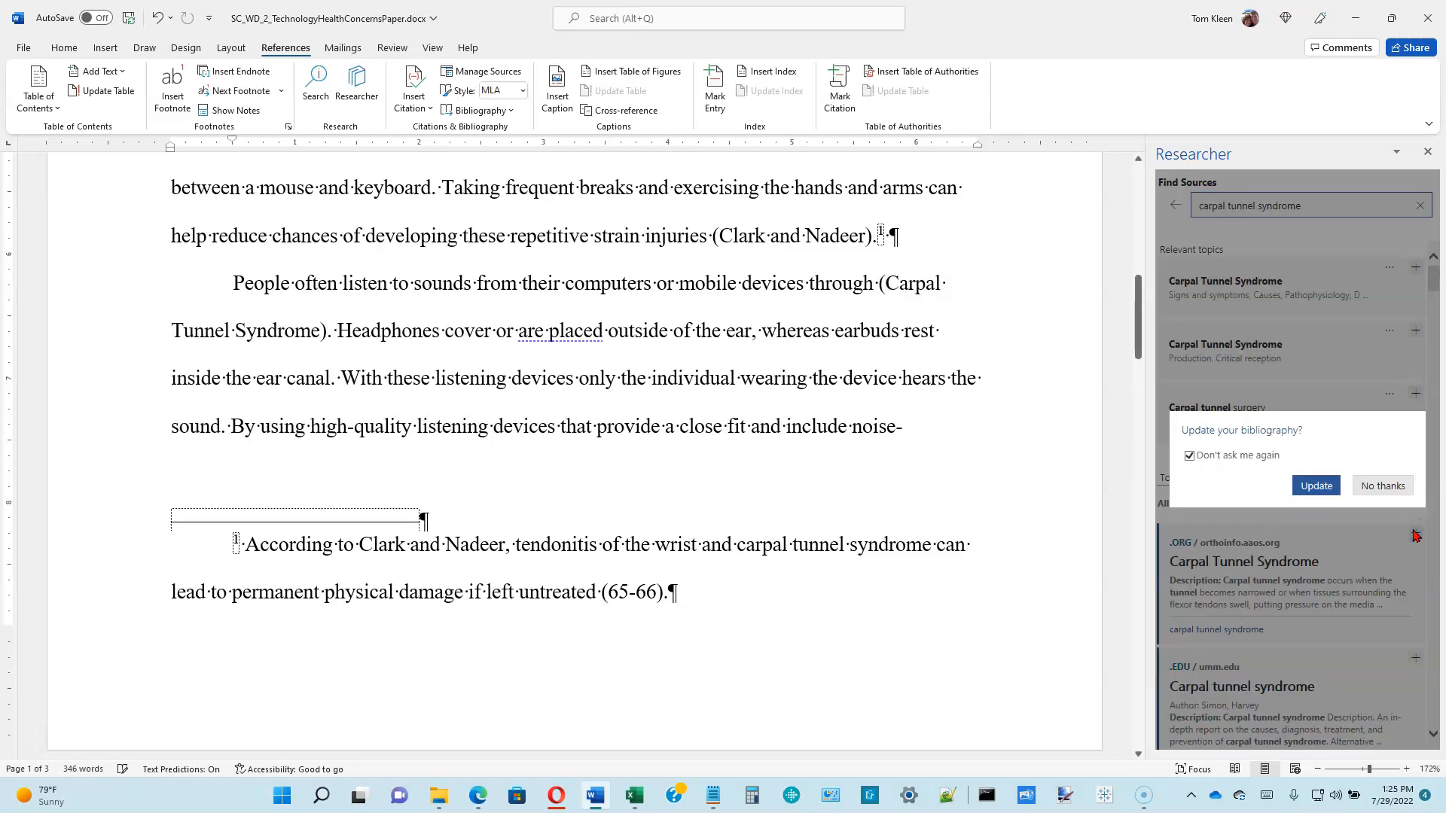
pyautogui.click(1324, 485)
pyautogui.click(1389, 489)
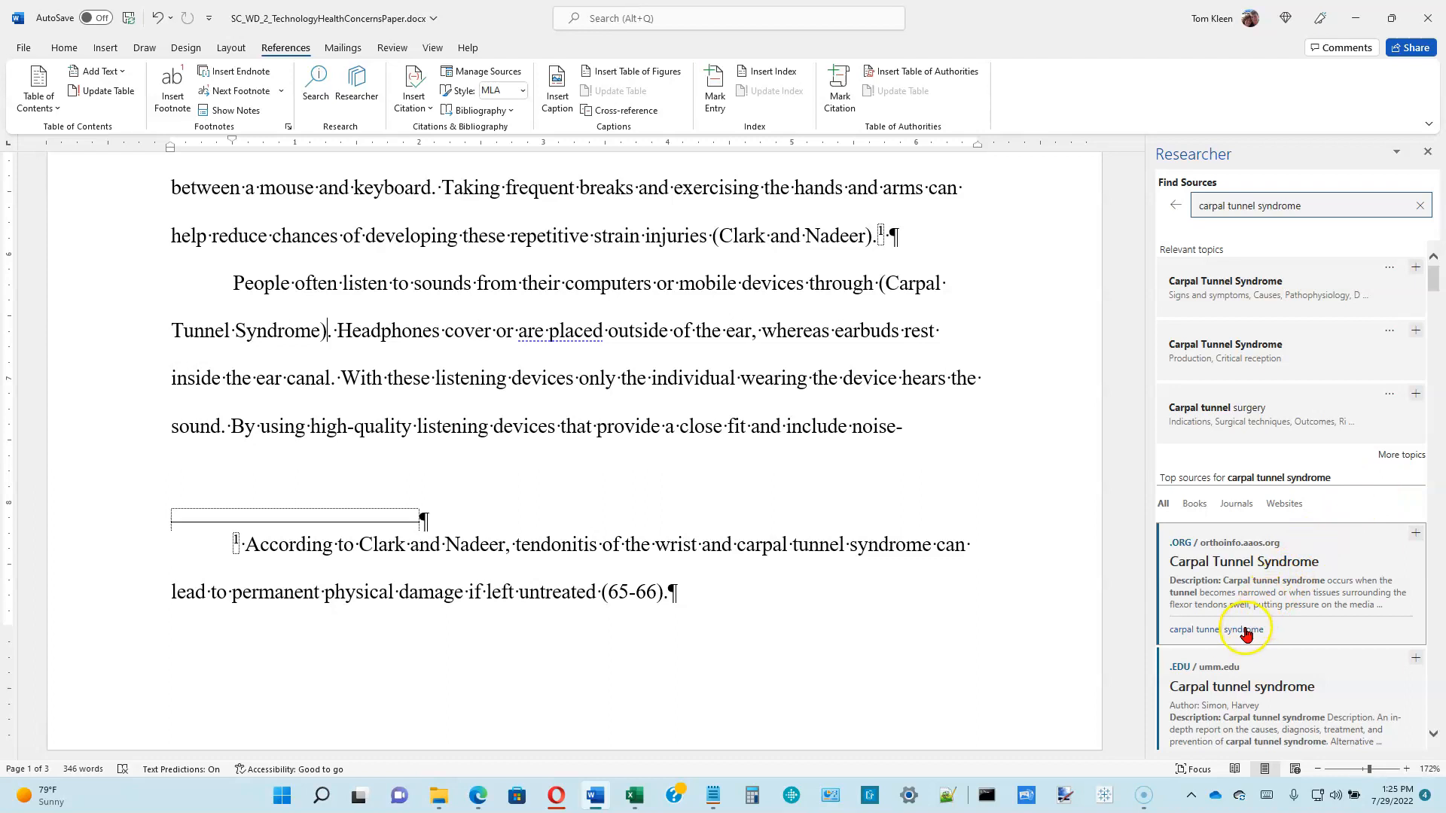
# View the details of the orthoinfo.aaos.org "Carpal Tunnel Syndrome" source, return to the source list, and close Researcher
pyautogui.click(1222, 565)
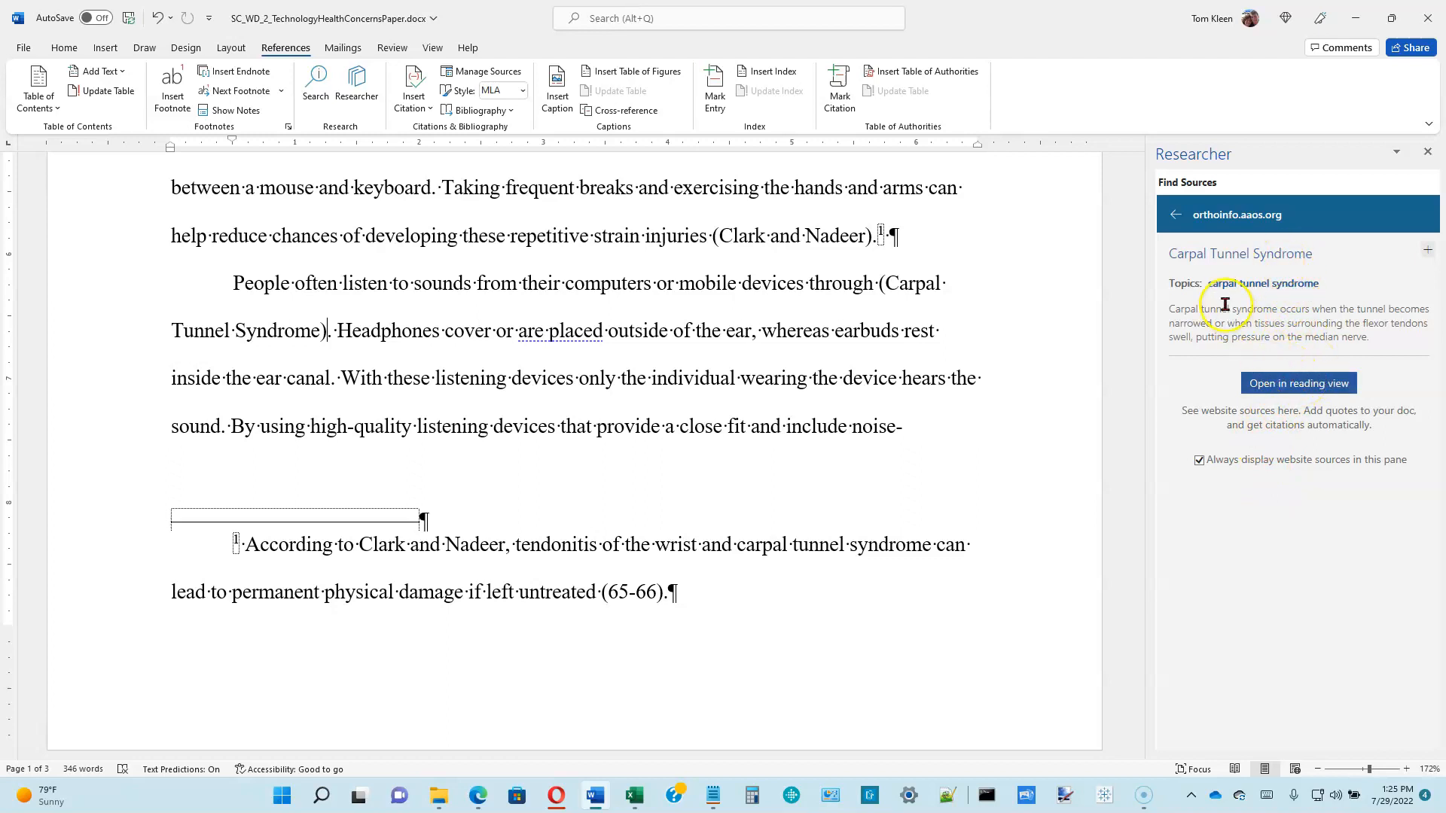
pyautogui.click(1174, 217)
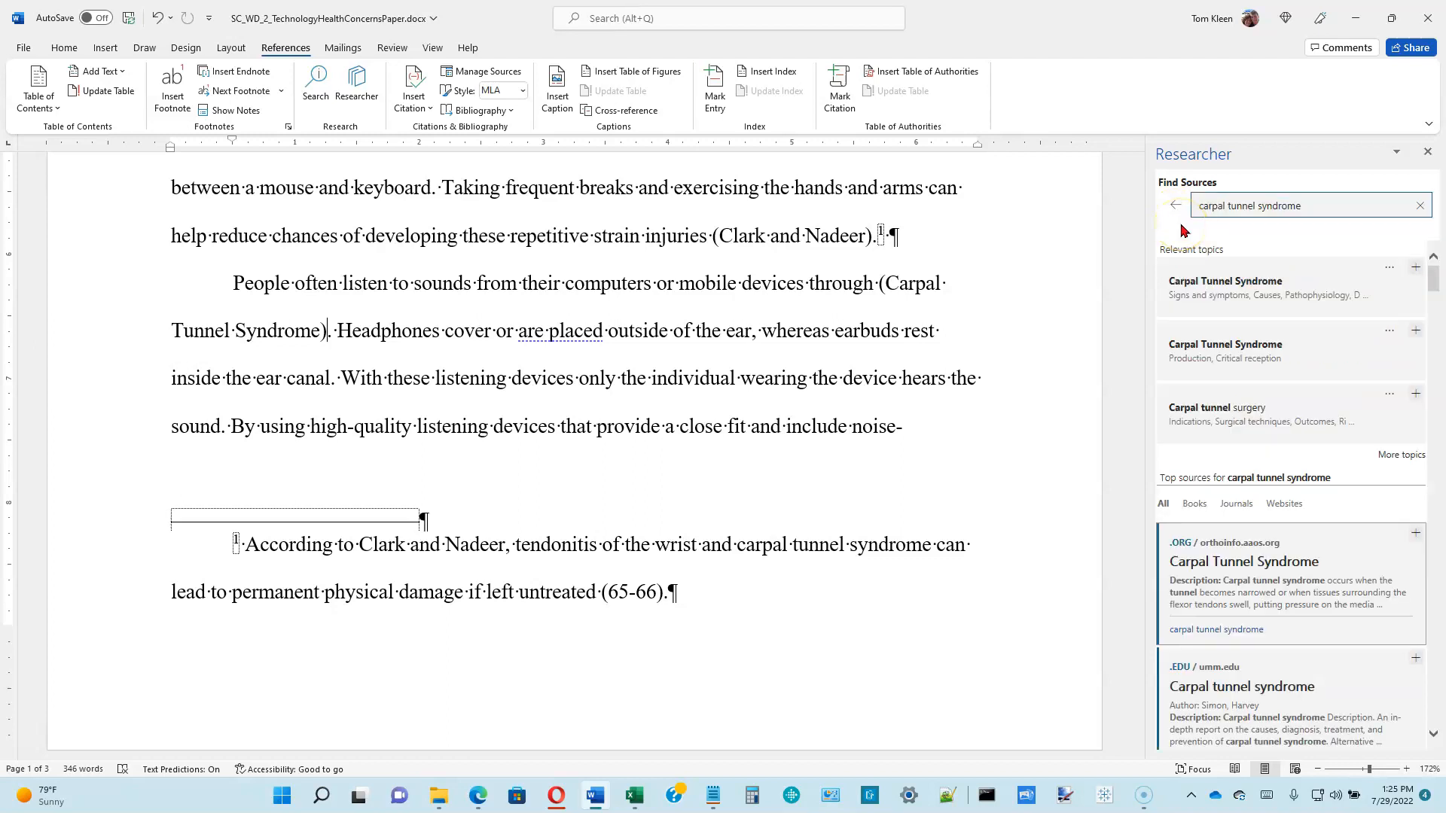
pyautogui.click(1429, 153)
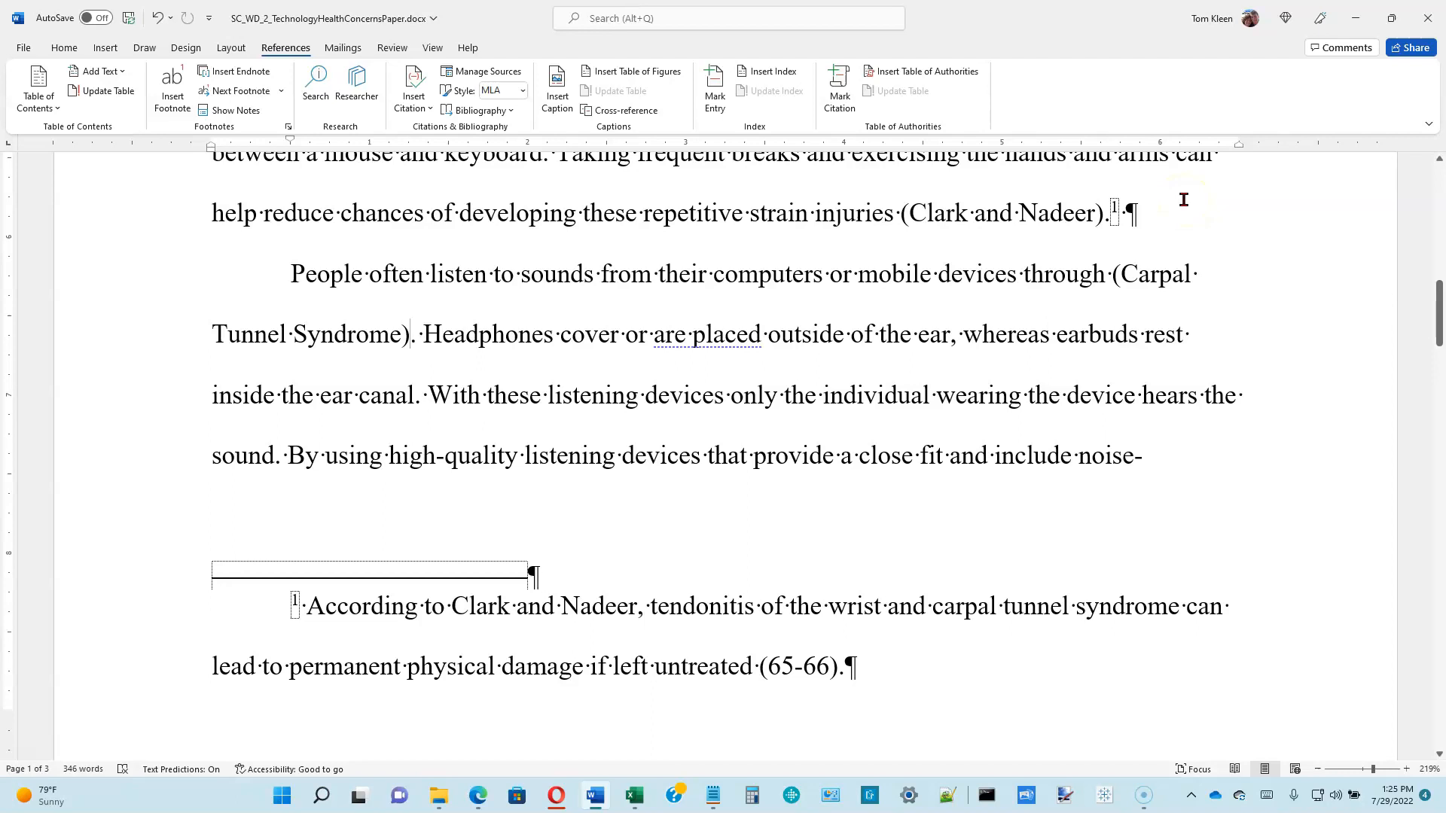
# Hide the paragraph marks and other formatting symbols in the document
pyautogui.click(61, 47)
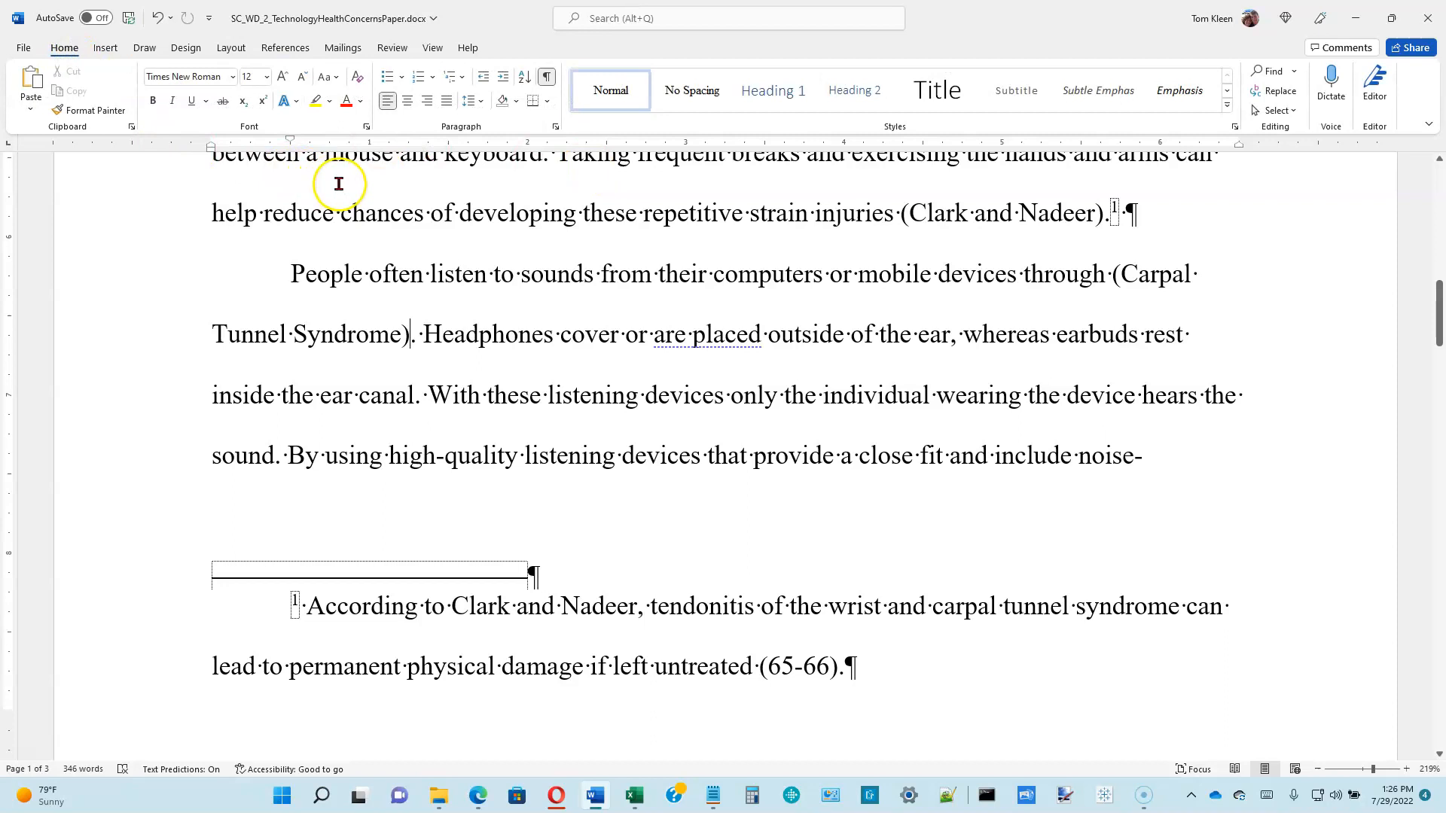
pyautogui.click(547, 78)
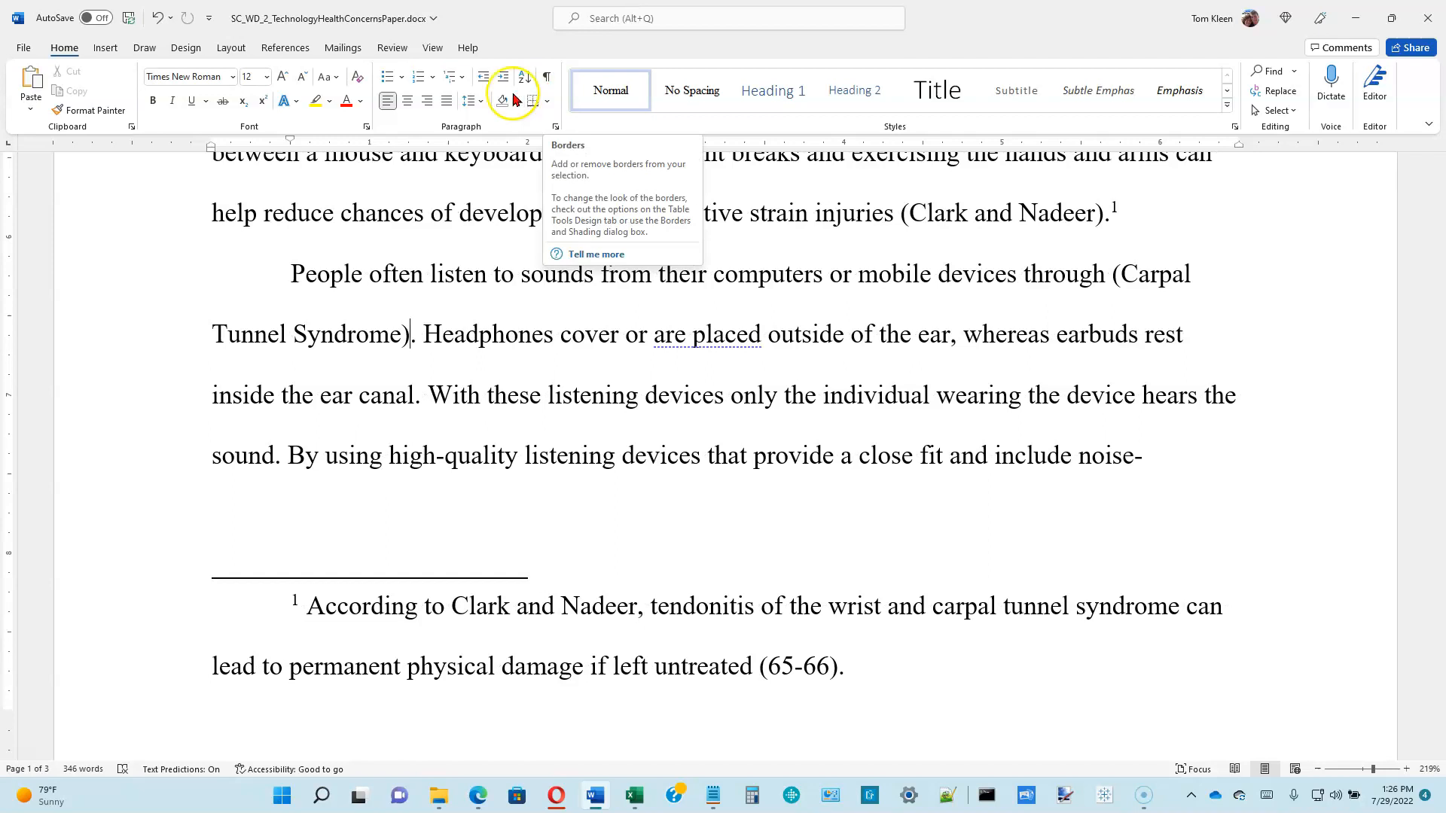
# Display the paper as multiple pages side by side and zoom out to 30%
pyautogui.click(437, 52)
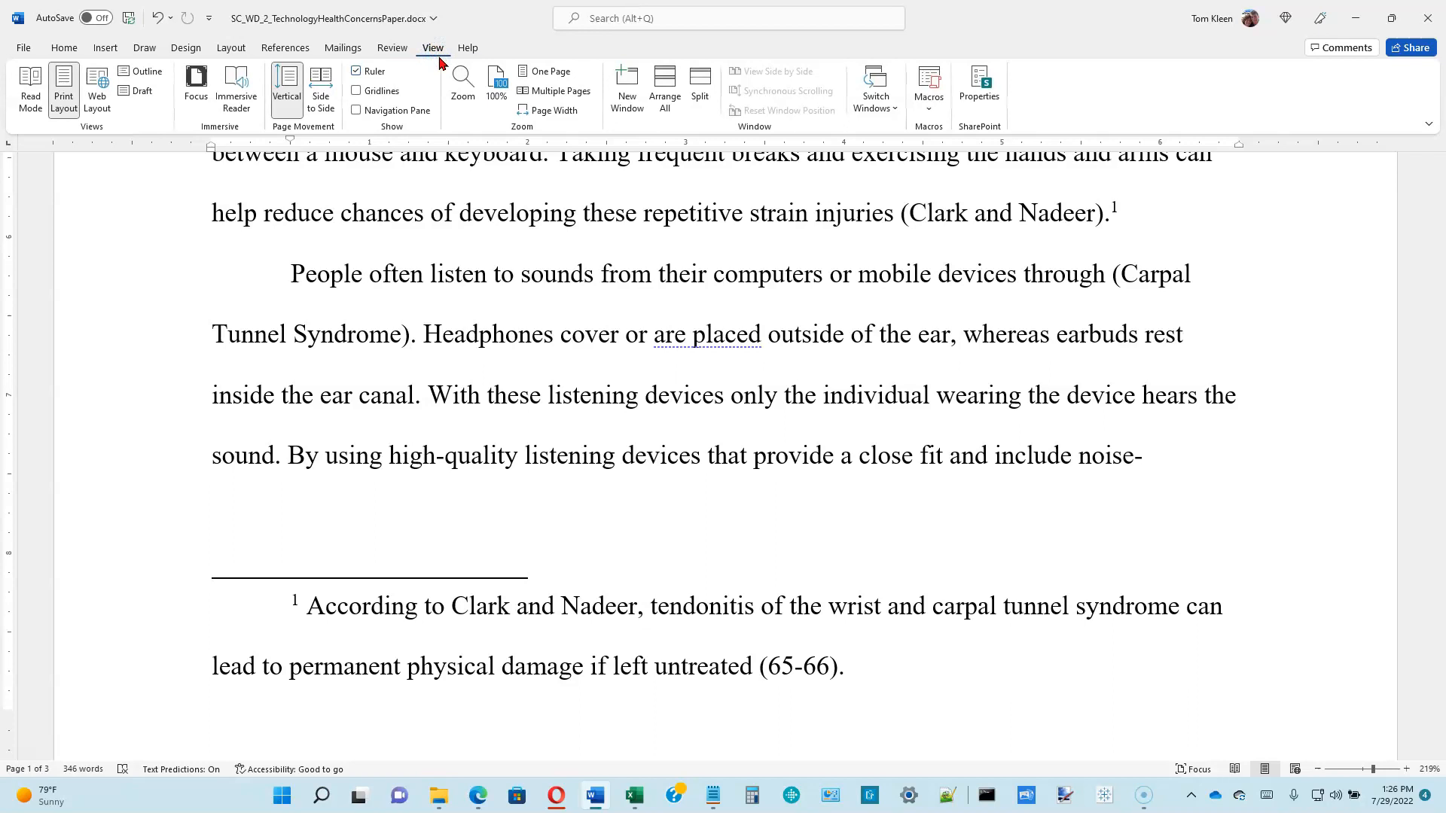
pyautogui.click(533, 91)
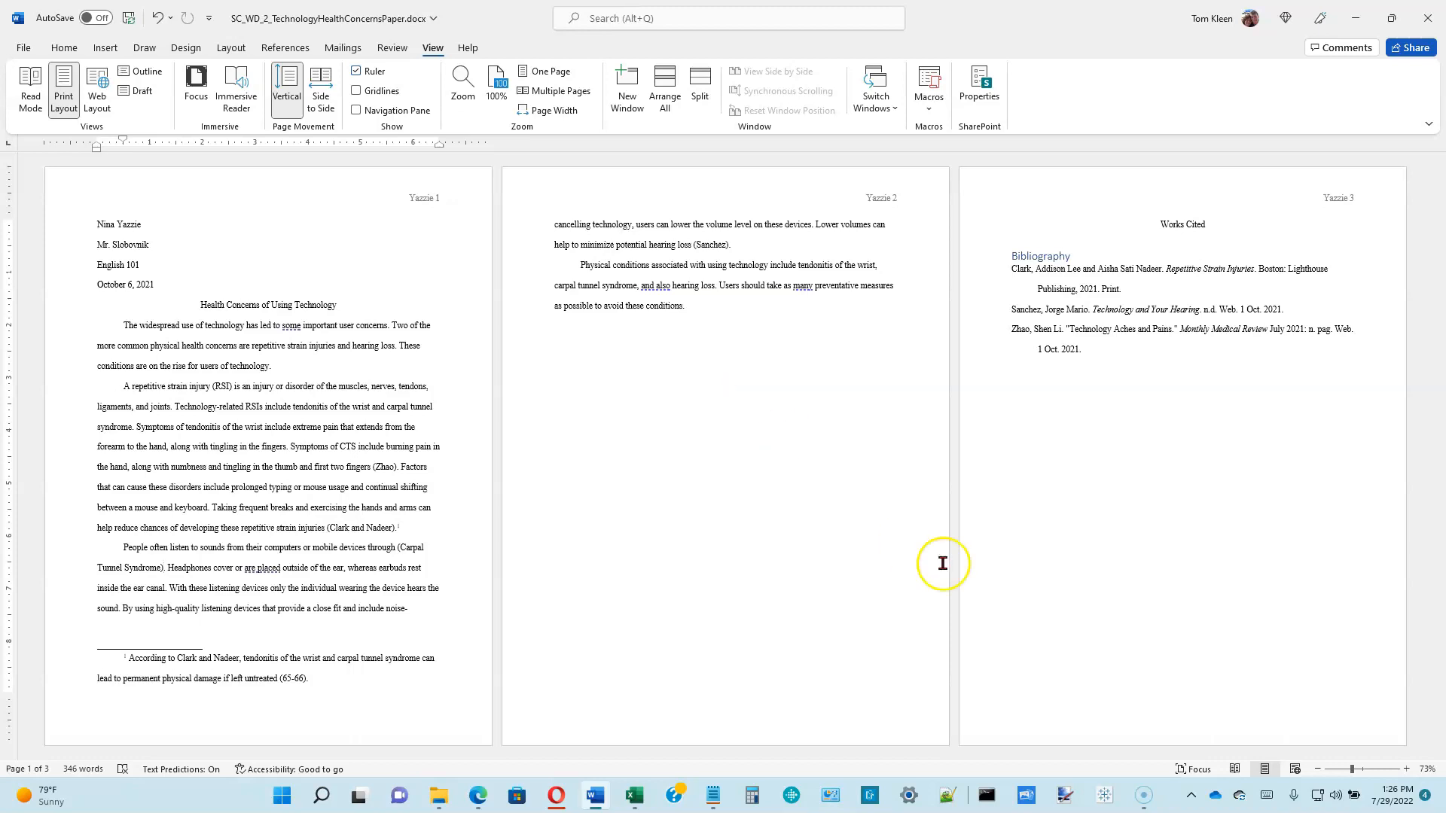
pyautogui.click(1319, 769)
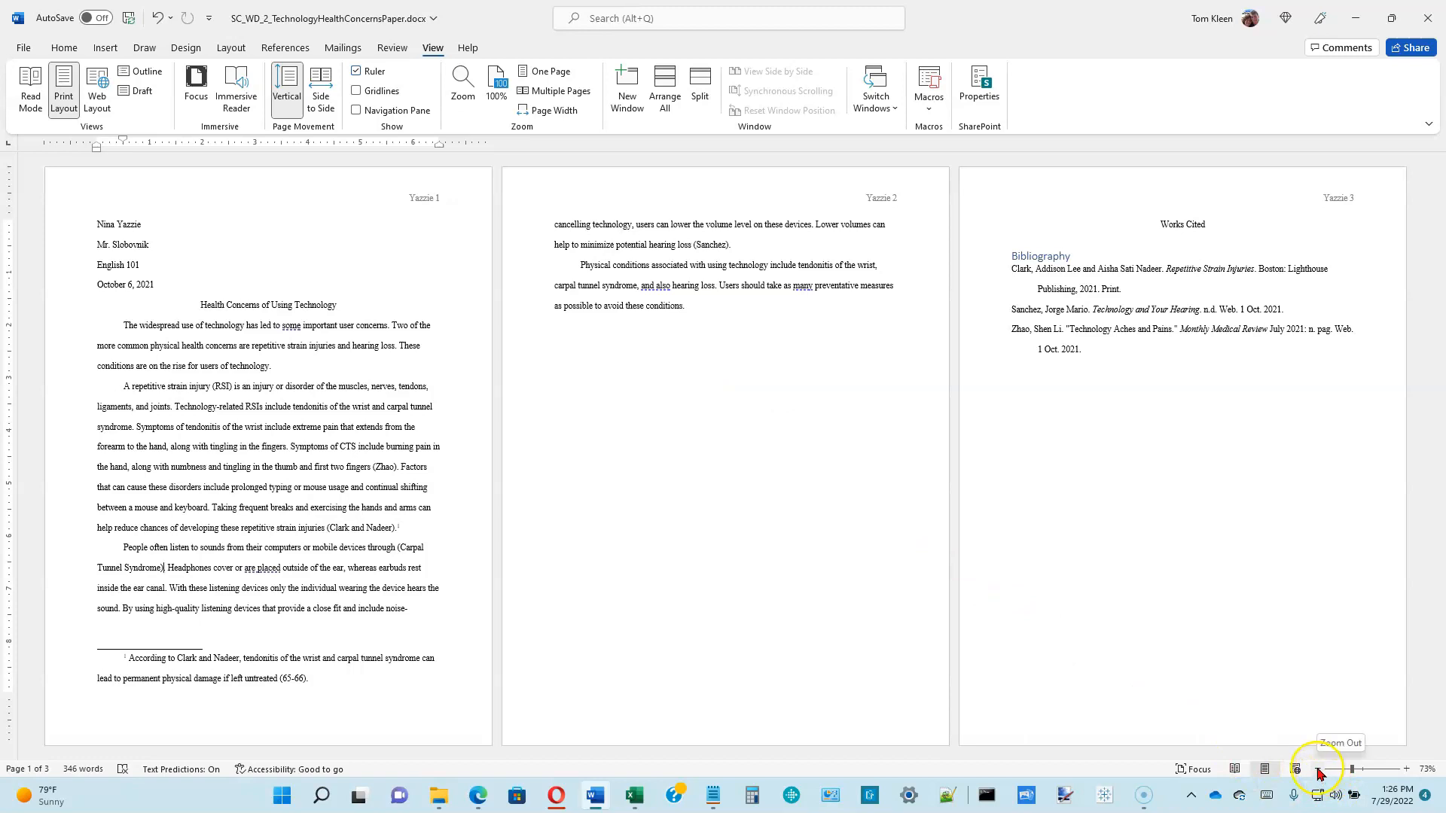
pyautogui.click(1319, 770)
pyautogui.click(1319, 770)
pyautogui.click(1319, 769)
pyautogui.click(1319, 770)
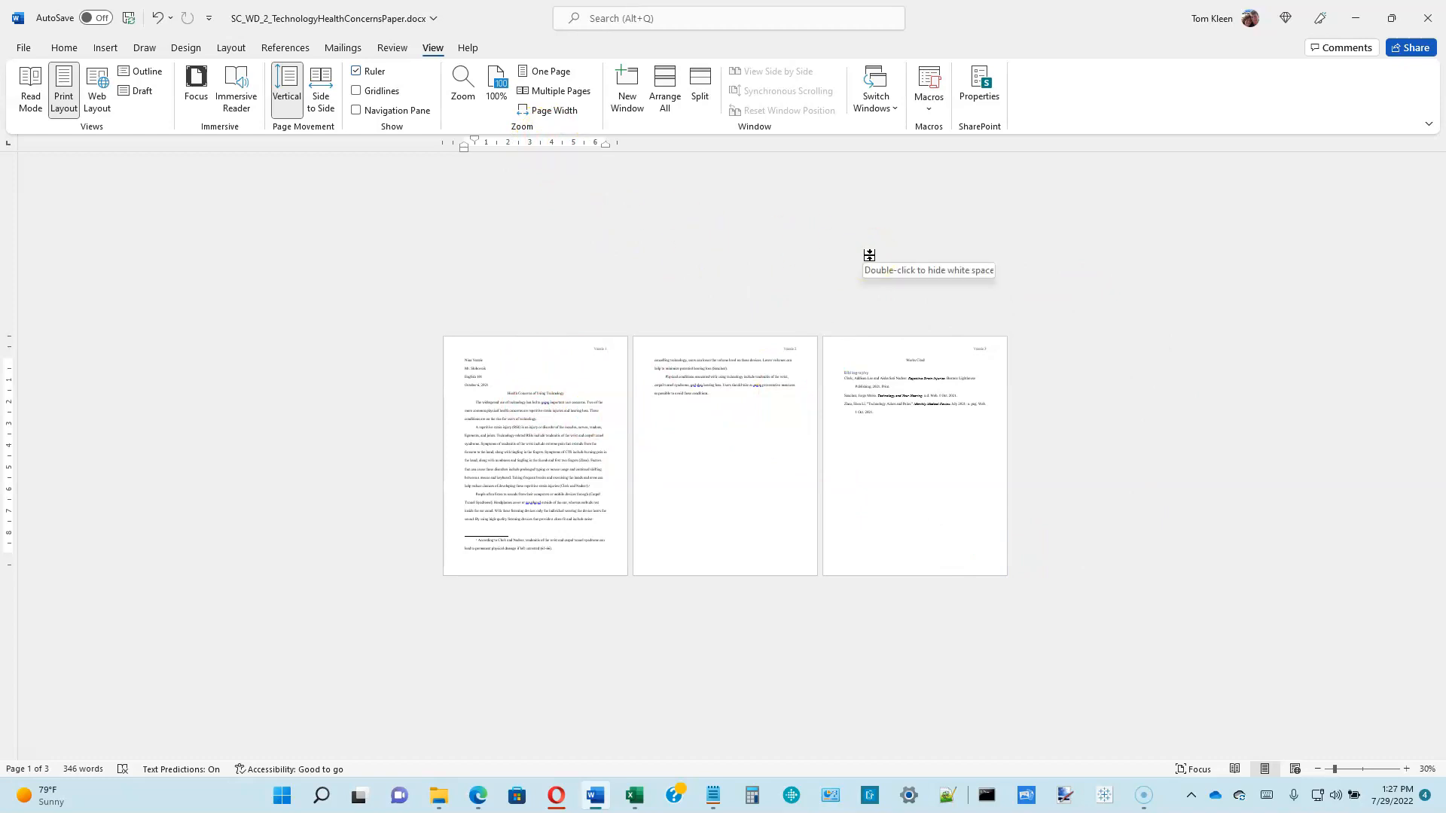
# View the paper one whole page at a time, and return the zoom to page width
pyautogui.press('alt')
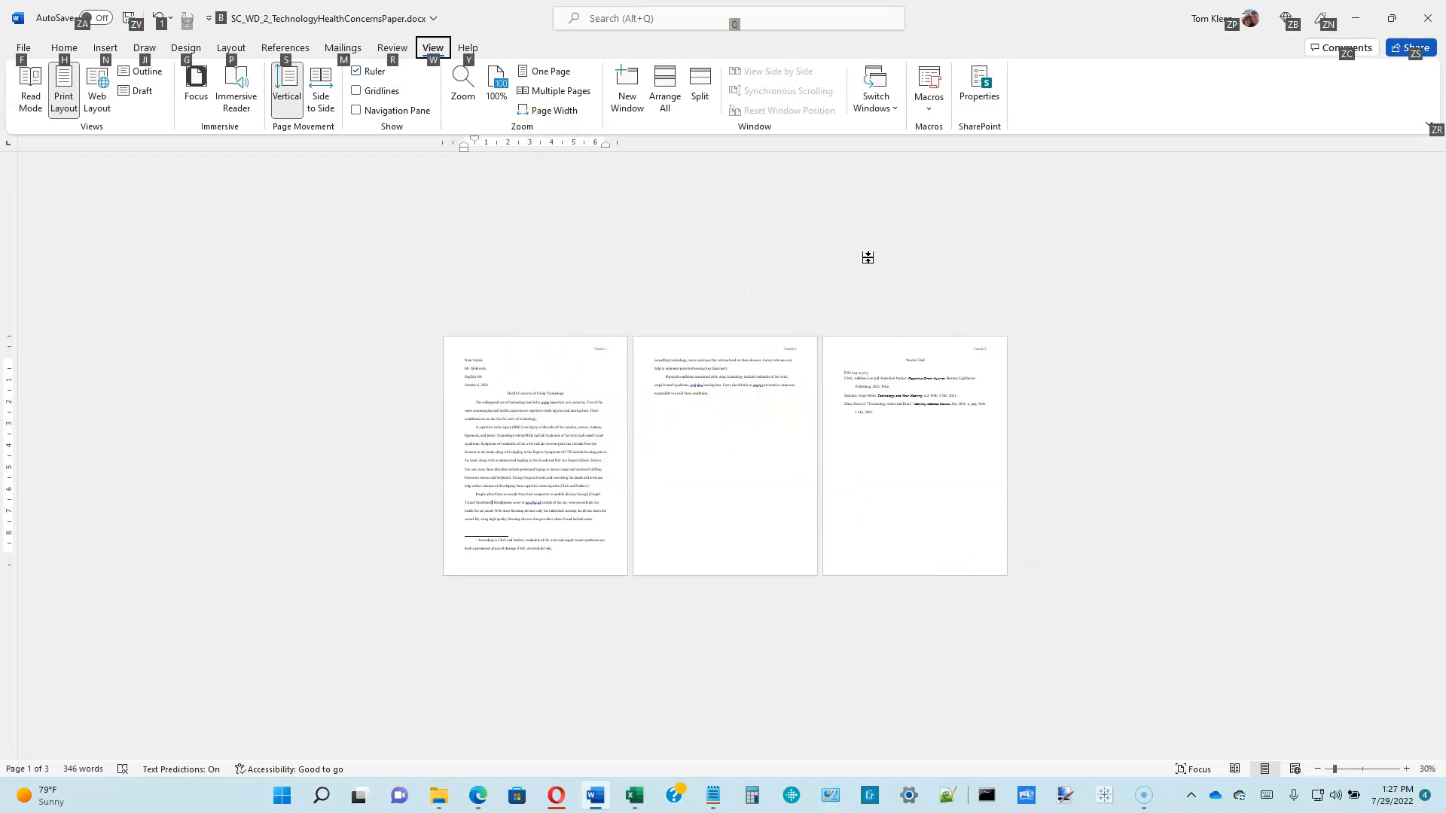
pyautogui.click(544, 71)
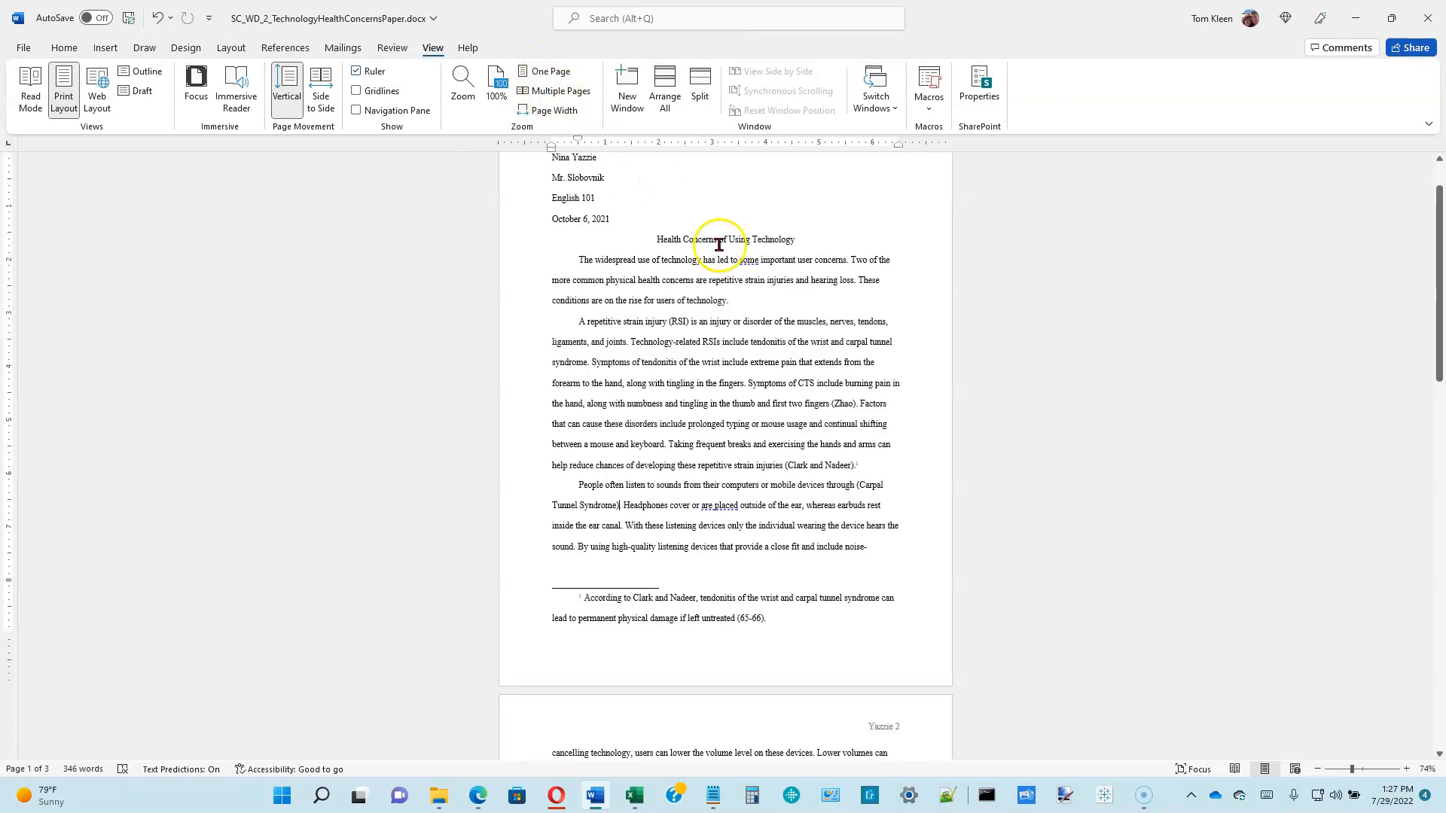
pyautogui.click(553, 111)
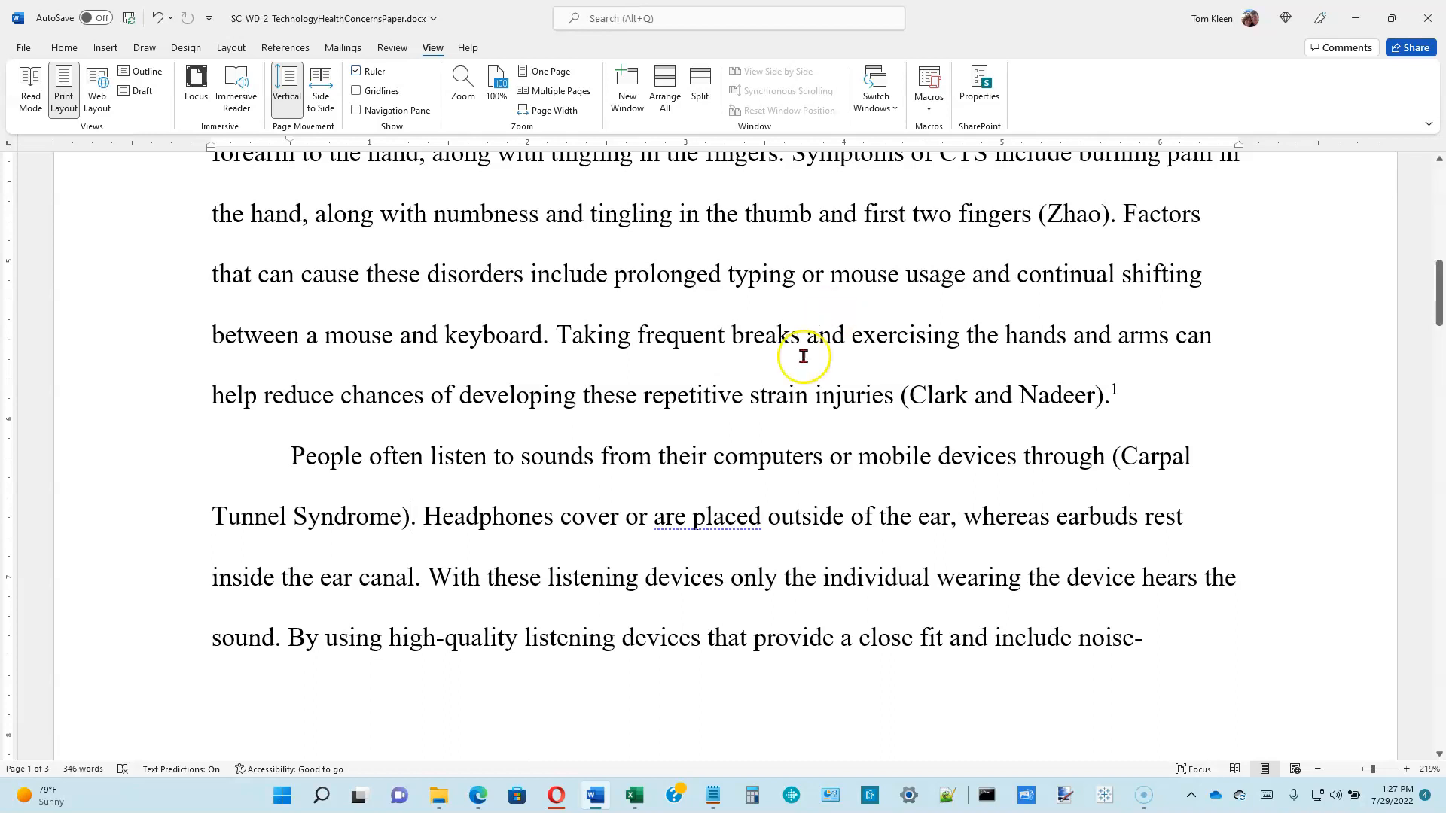
# Open the paper in Read Mode, set its page color to Sepia, and return to Print Layout view
pyautogui.click(1235, 769)
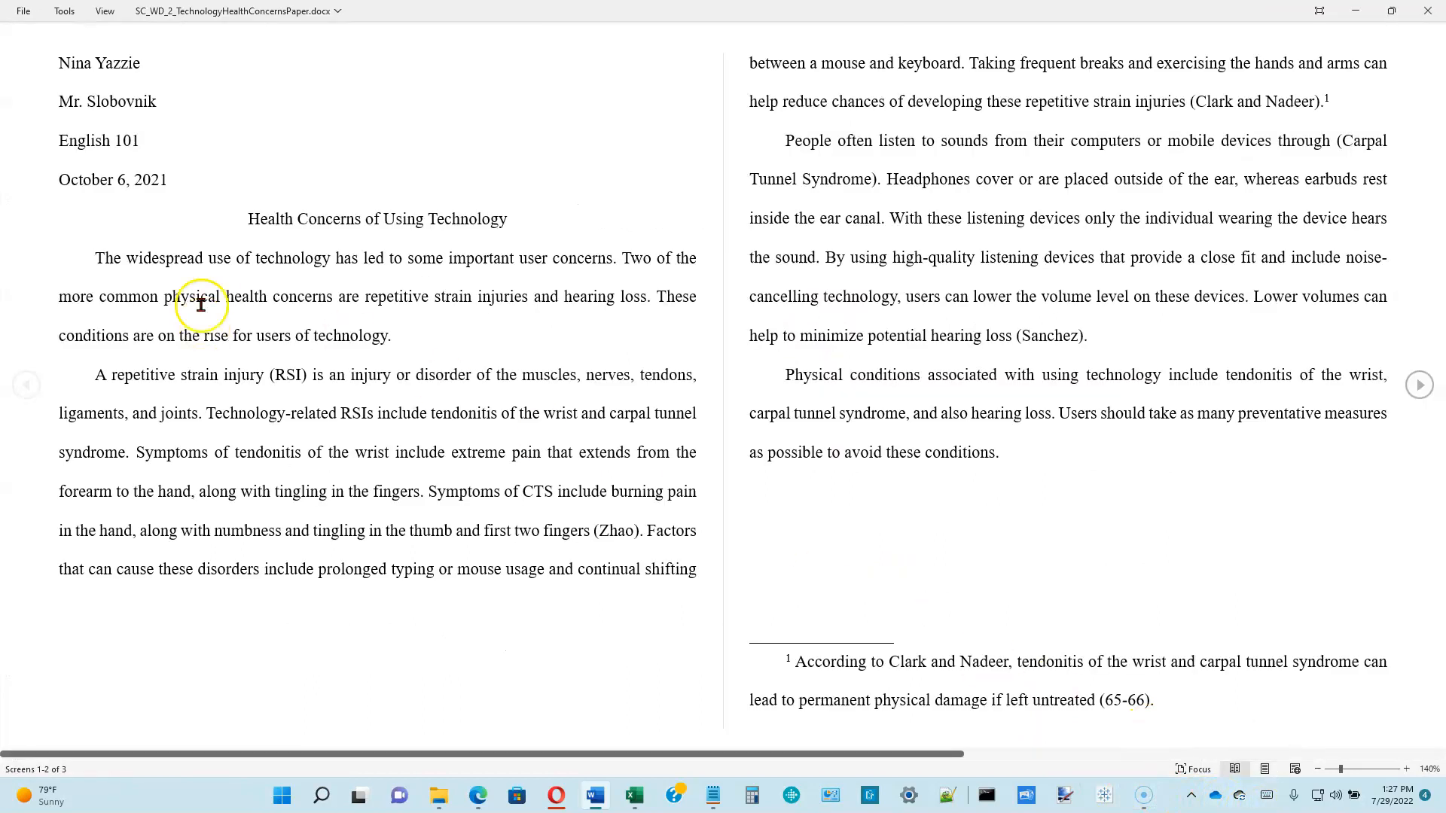
pyautogui.click(107, 12)
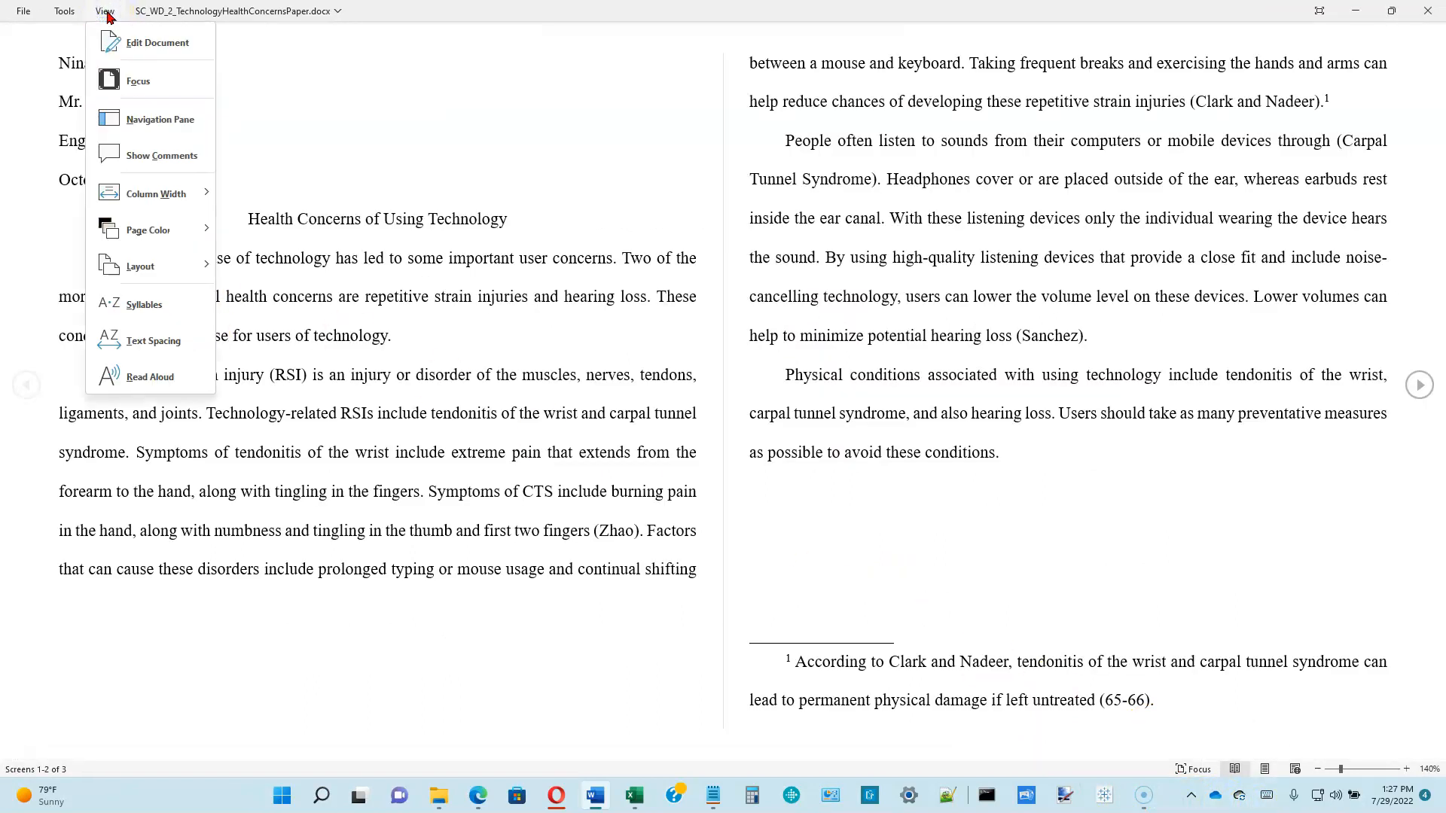
pyautogui.click(193, 227)
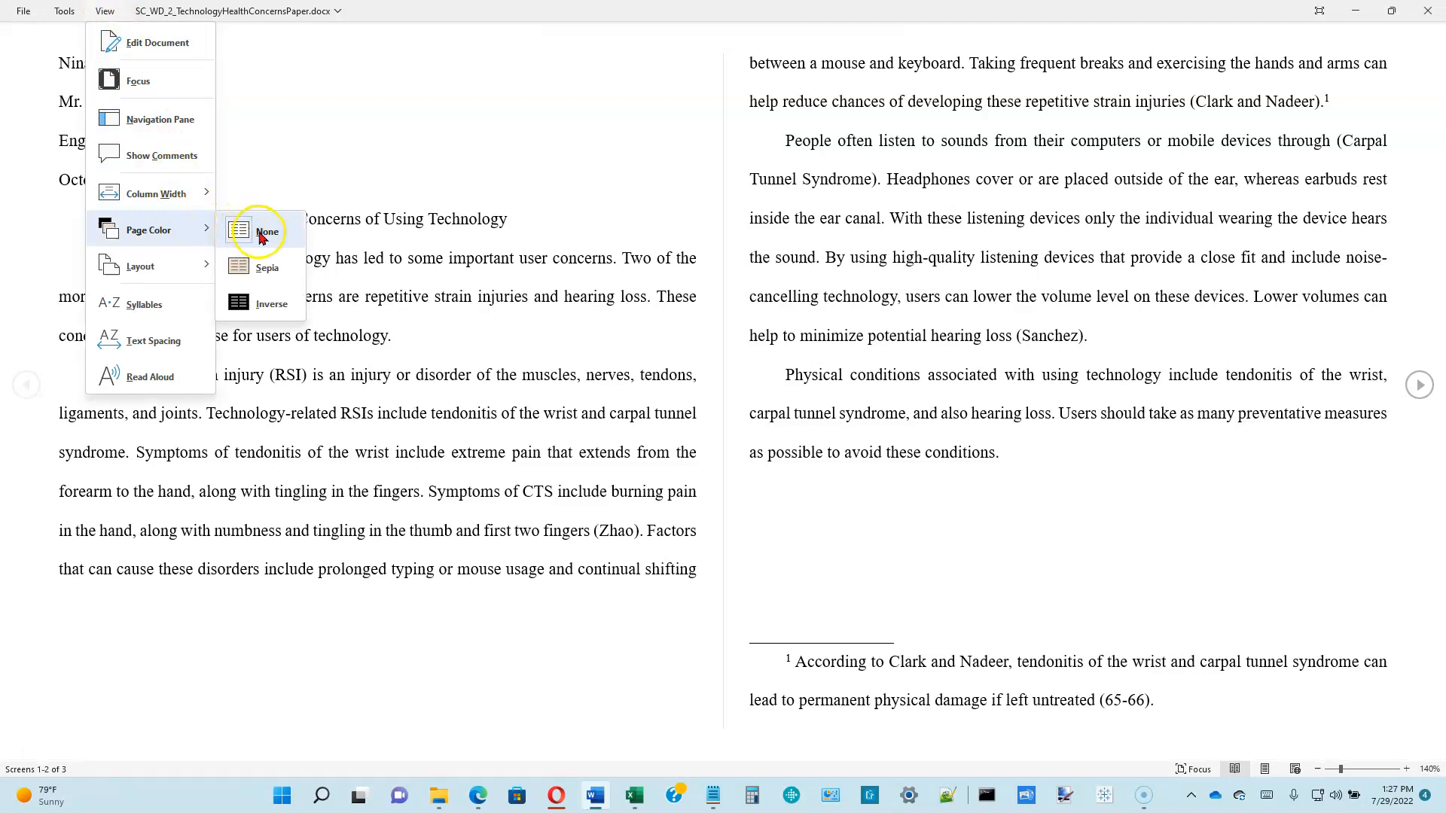
pyautogui.click(265, 273)
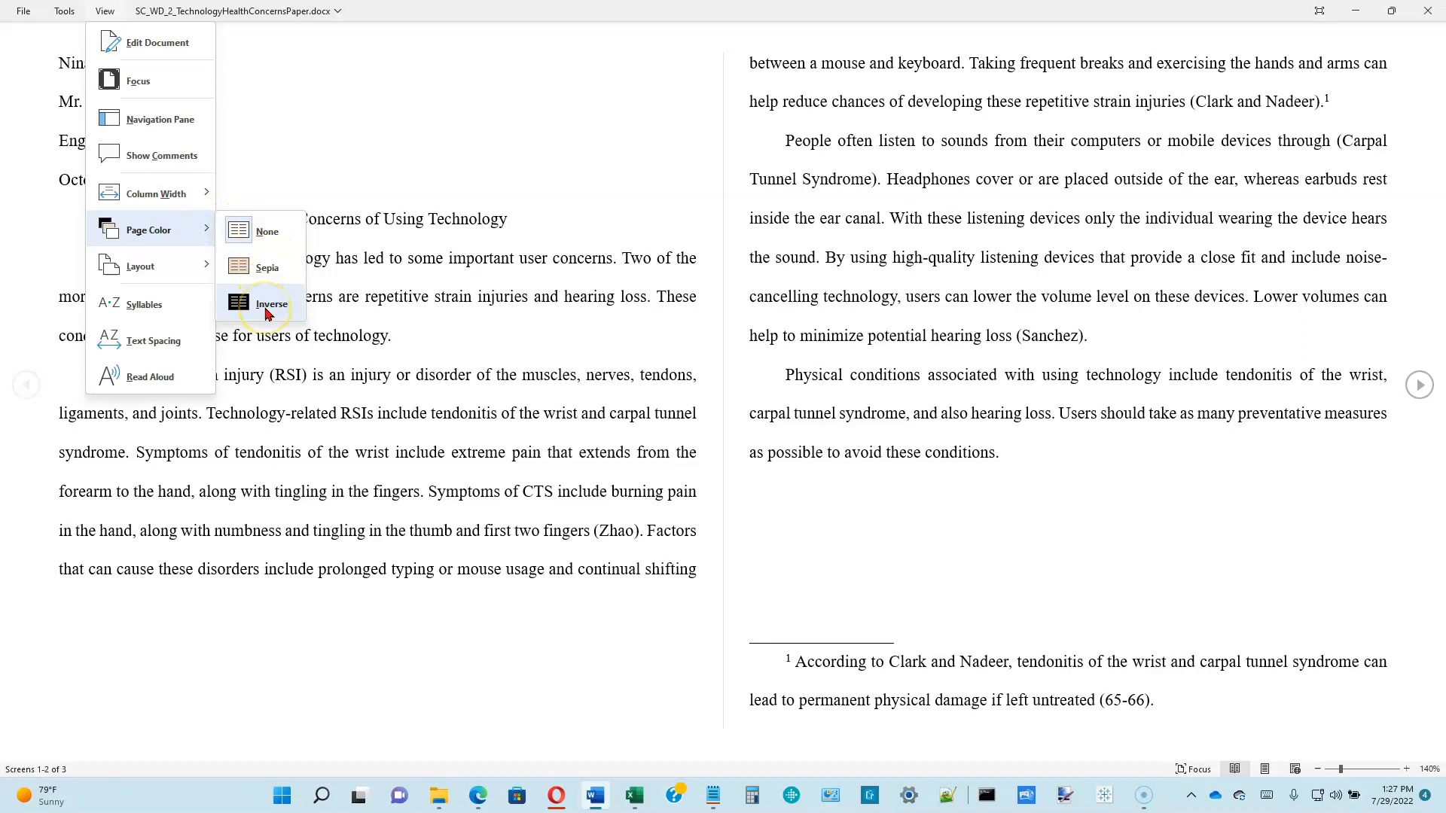
pyautogui.click(264, 270)
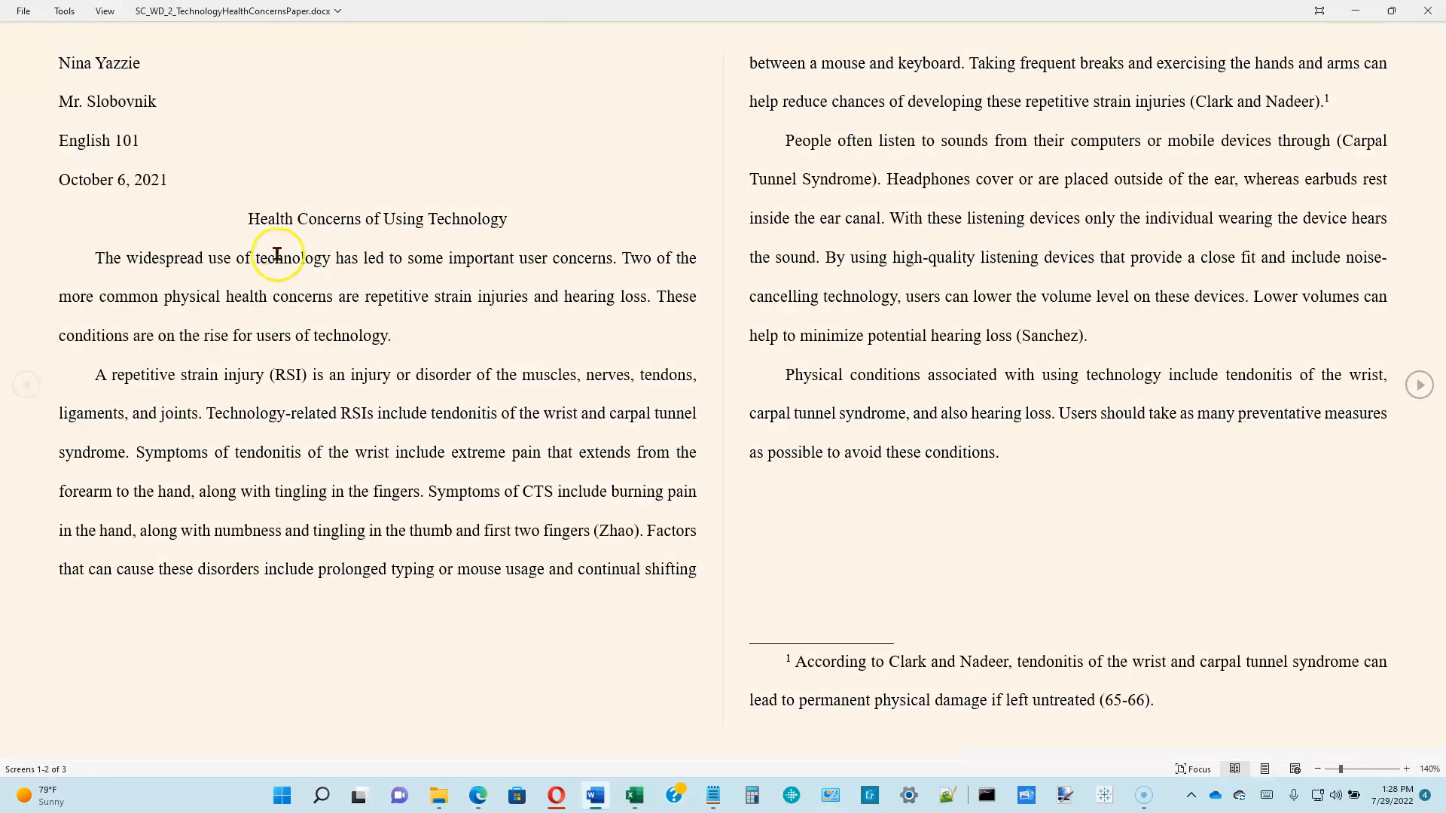
pyautogui.click(1264, 772)
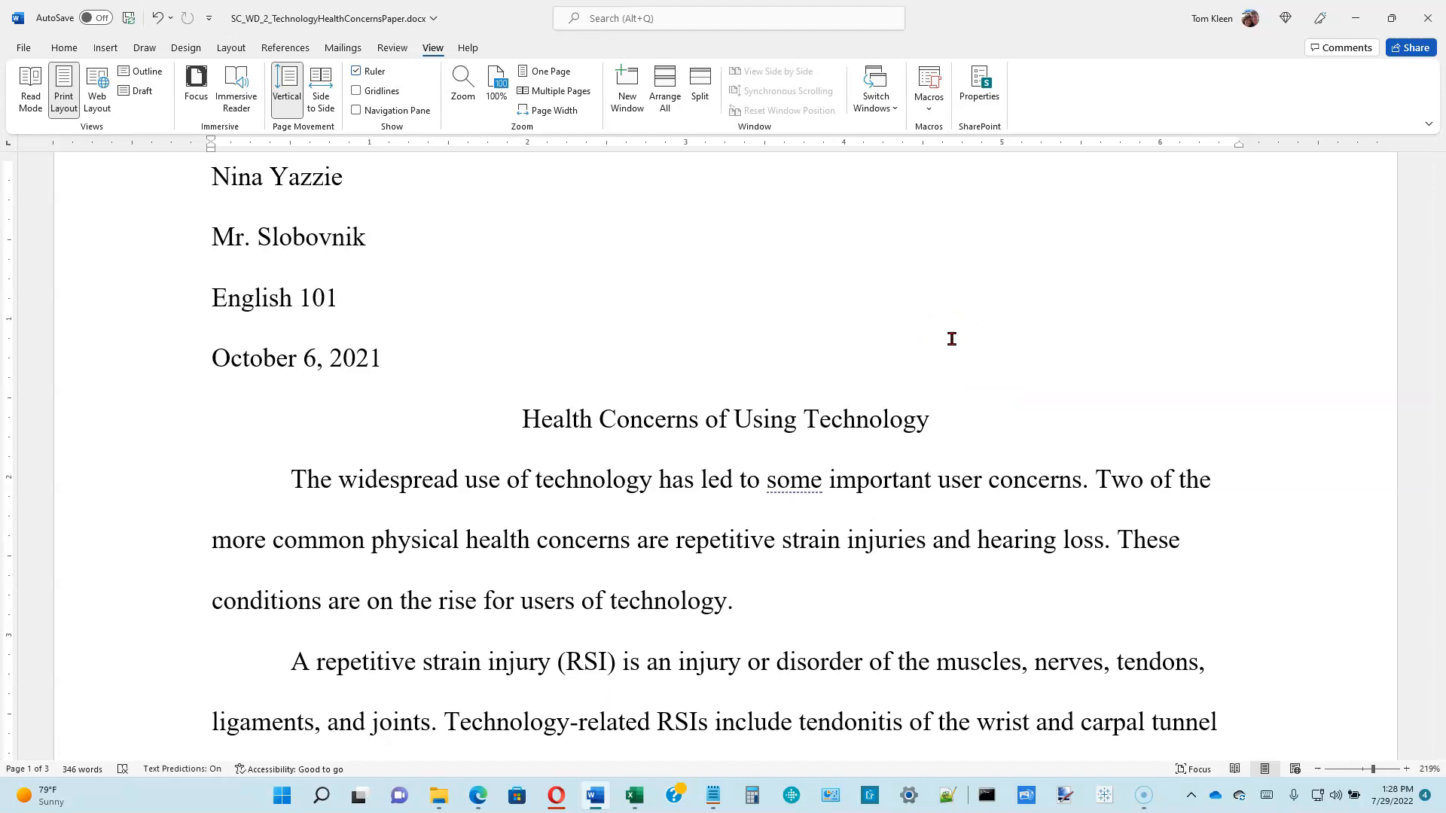
pyautogui.press('alt')
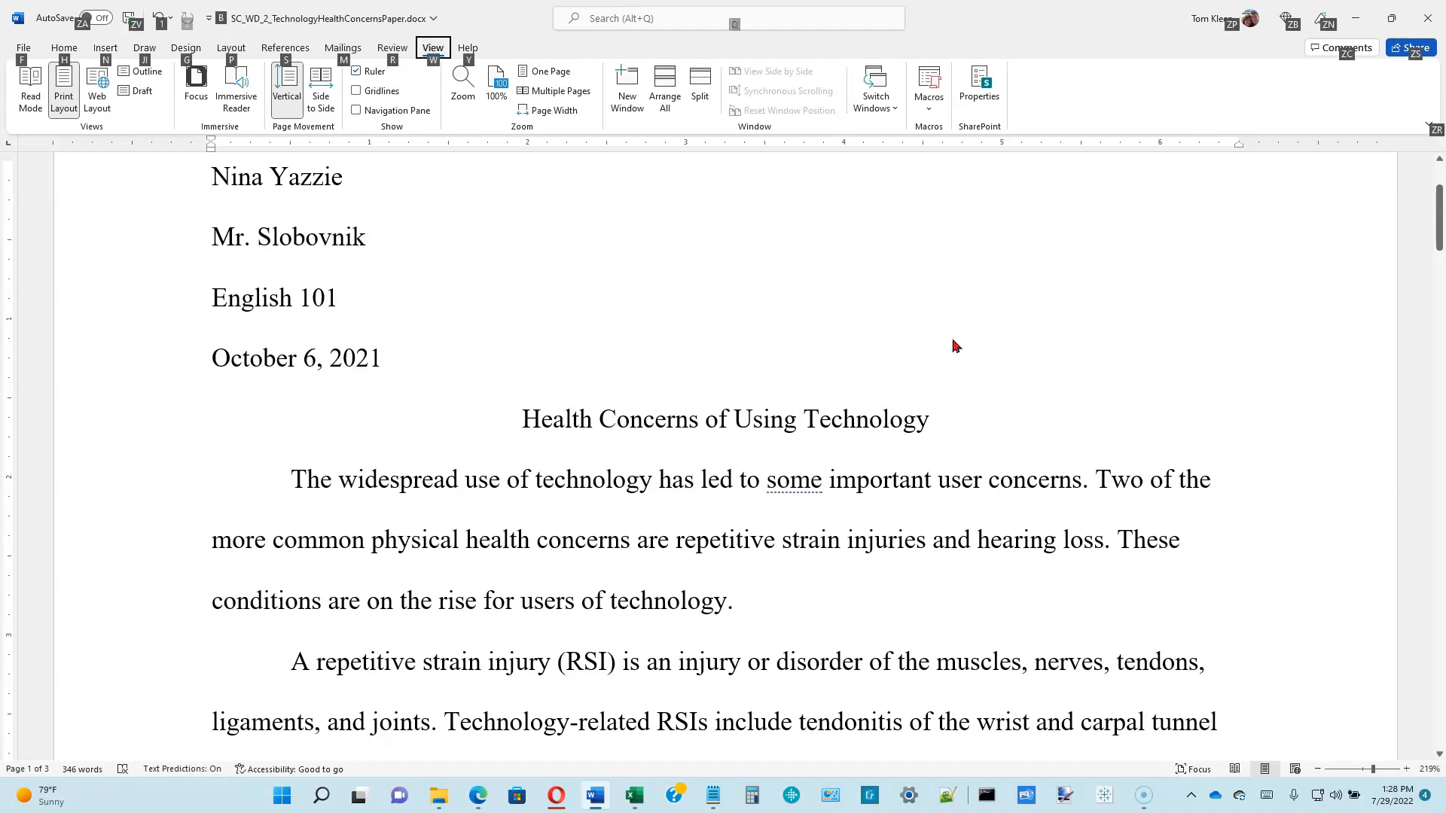